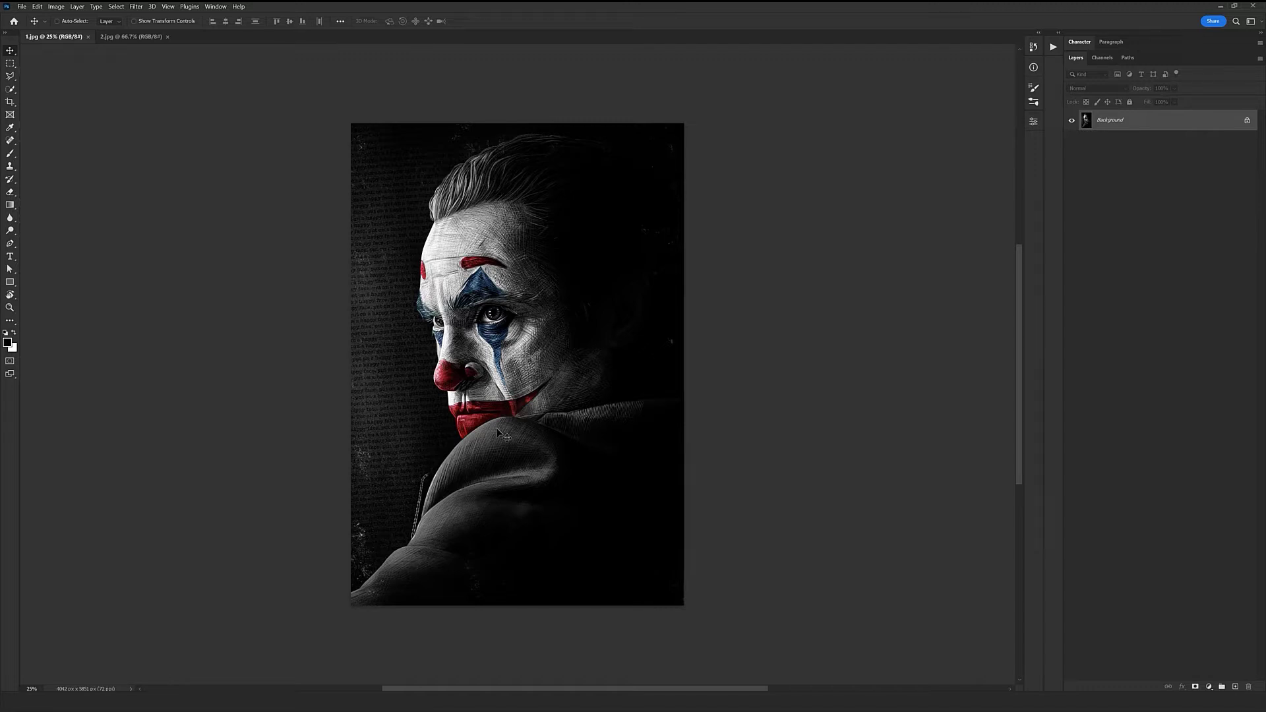
key("ctrl+Tab")
key("ctrl+Tab")
key("ctrl+Tab")
key("ctrl+Tab")
Show the Actions panel and load the Halftone Machine Action file from its folder
left_click(215, 7)
left_click(229, 70)
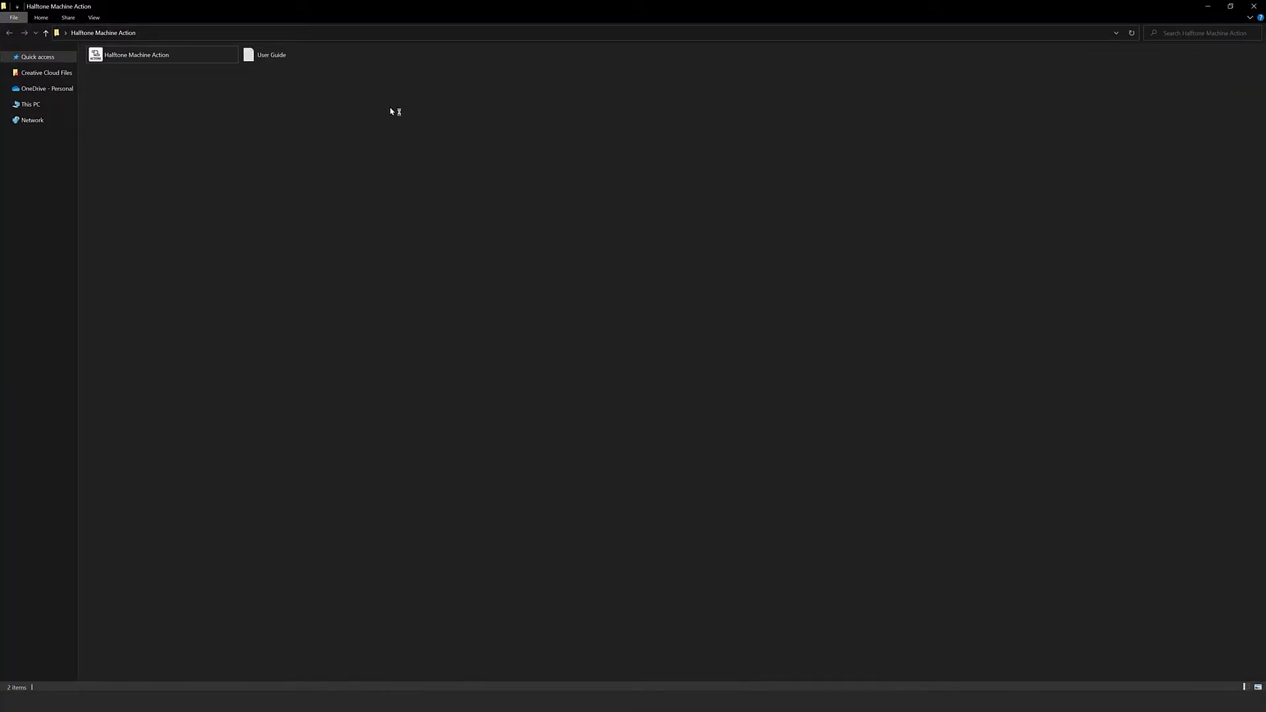
double_click(97, 58)
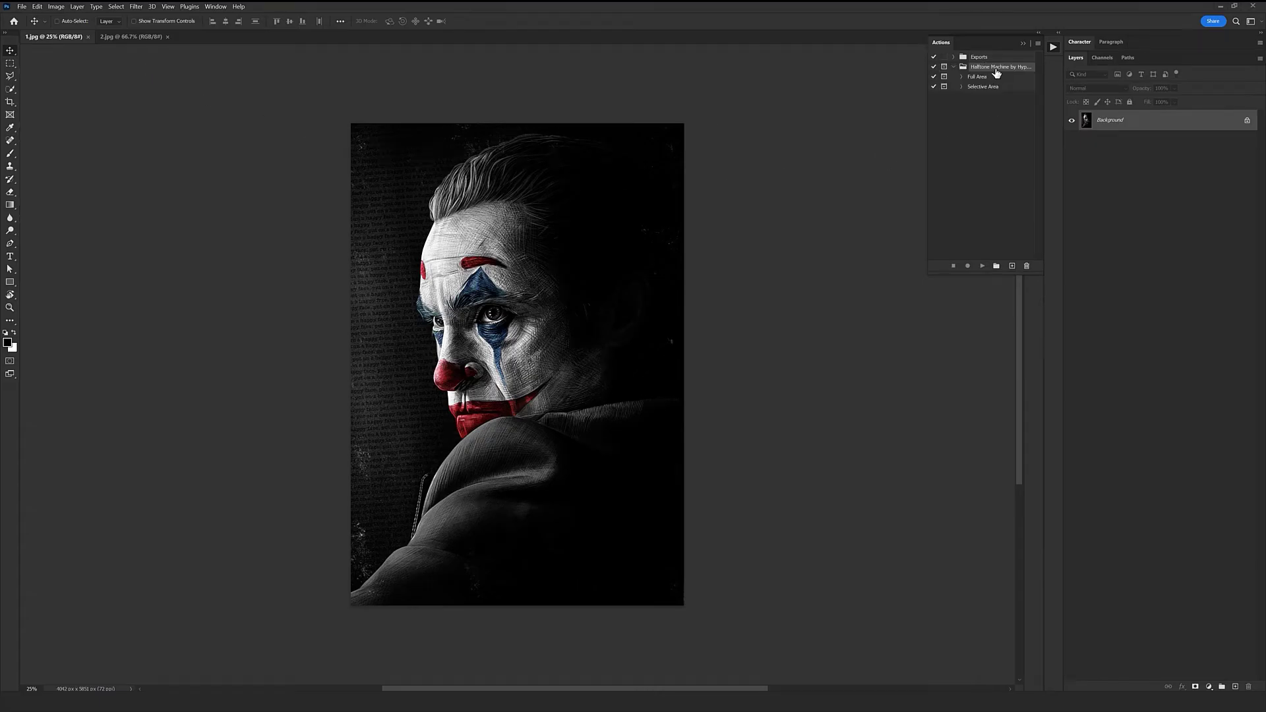
Expand the docked Actions panel and widen it enough to fit the full Halftone Machine action set name
left_click_drag(930, 284, 886, 282)
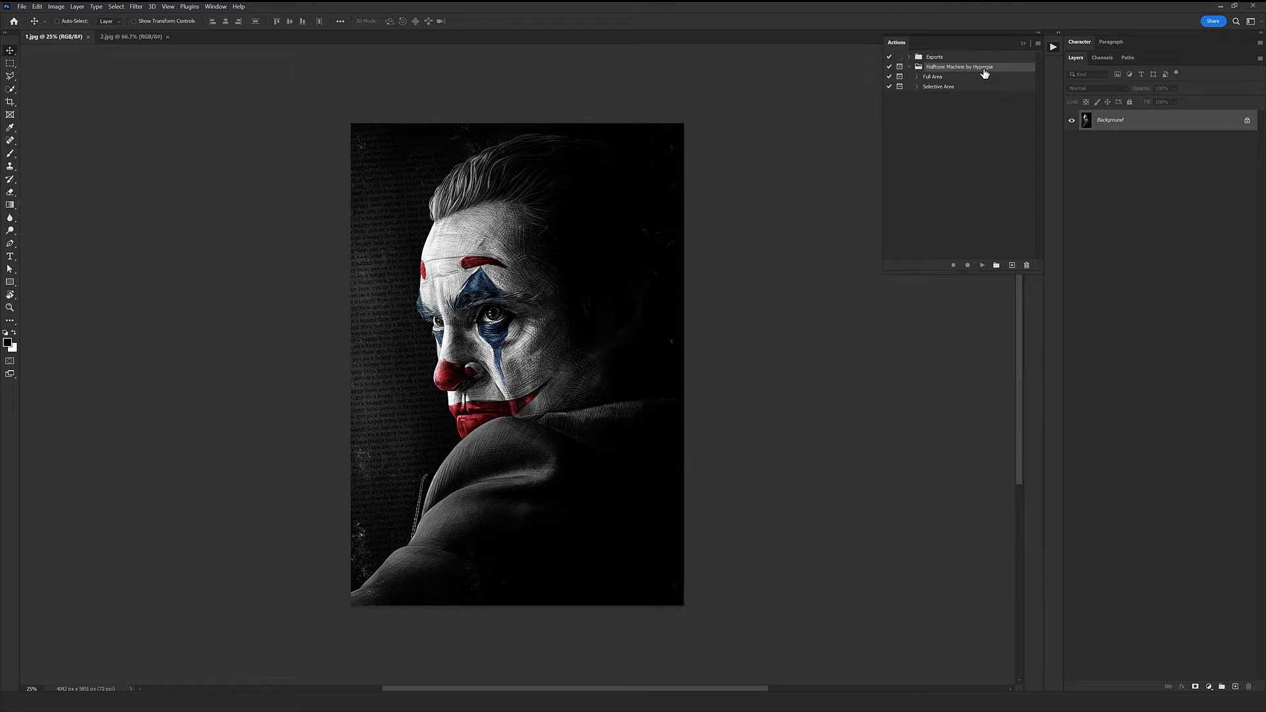
left_click(1039, 45)
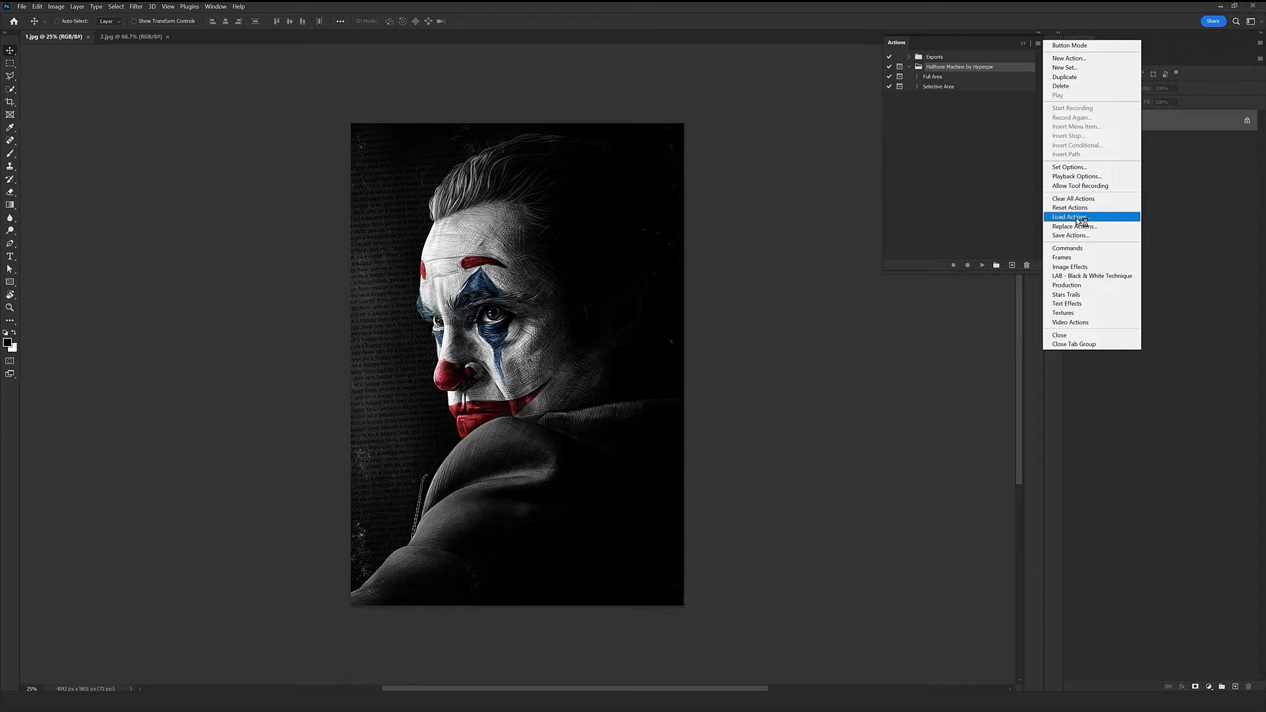
left_click(997, 220)
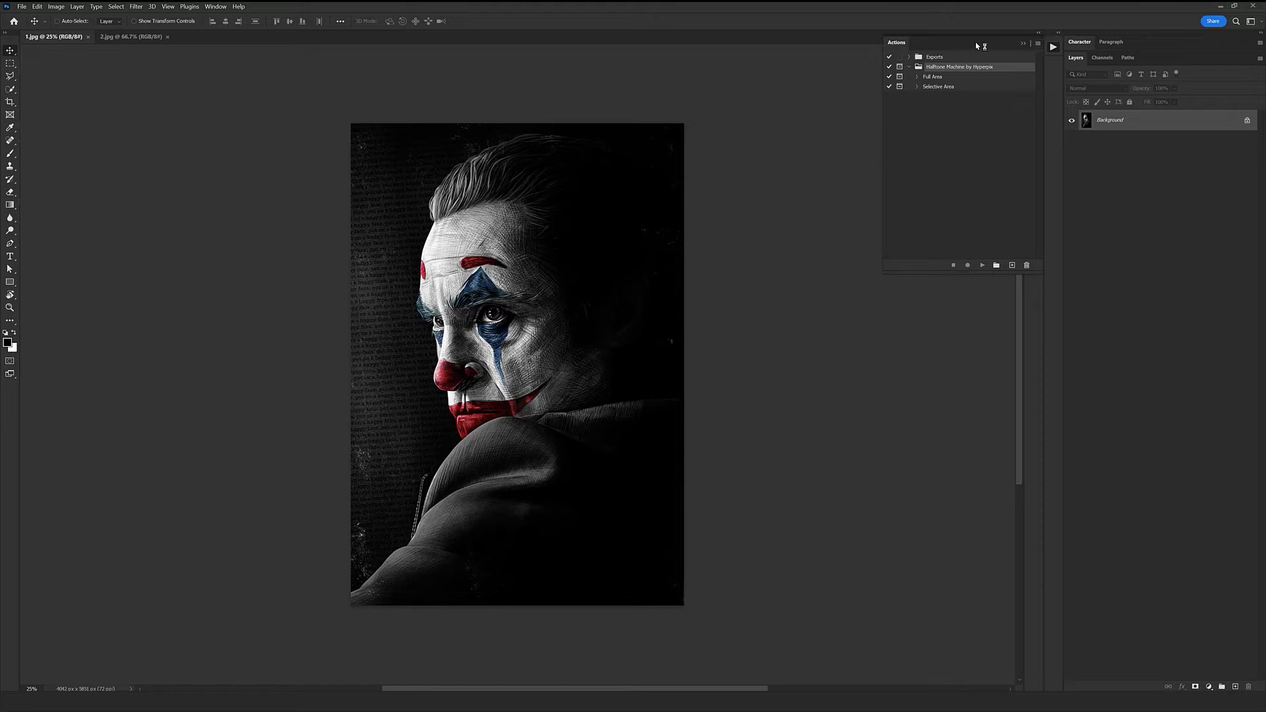
left_click(1056, 34)
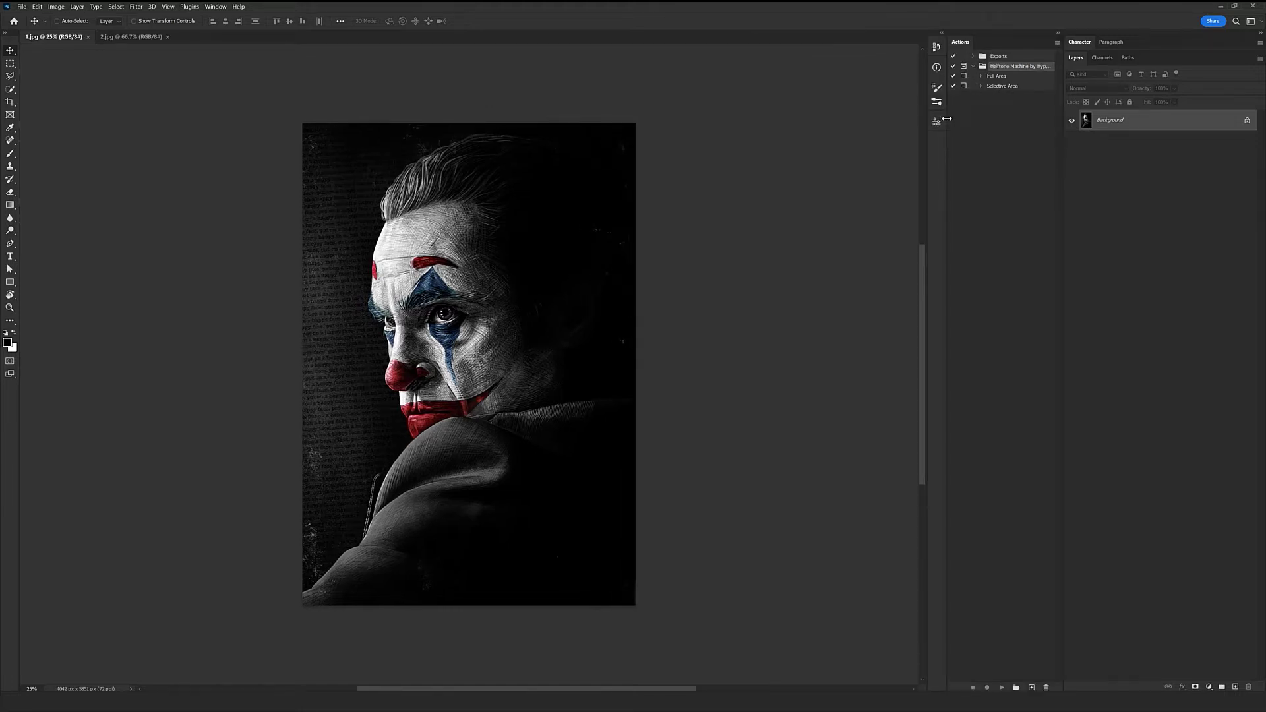
left_click_drag(947, 118, 896, 122)
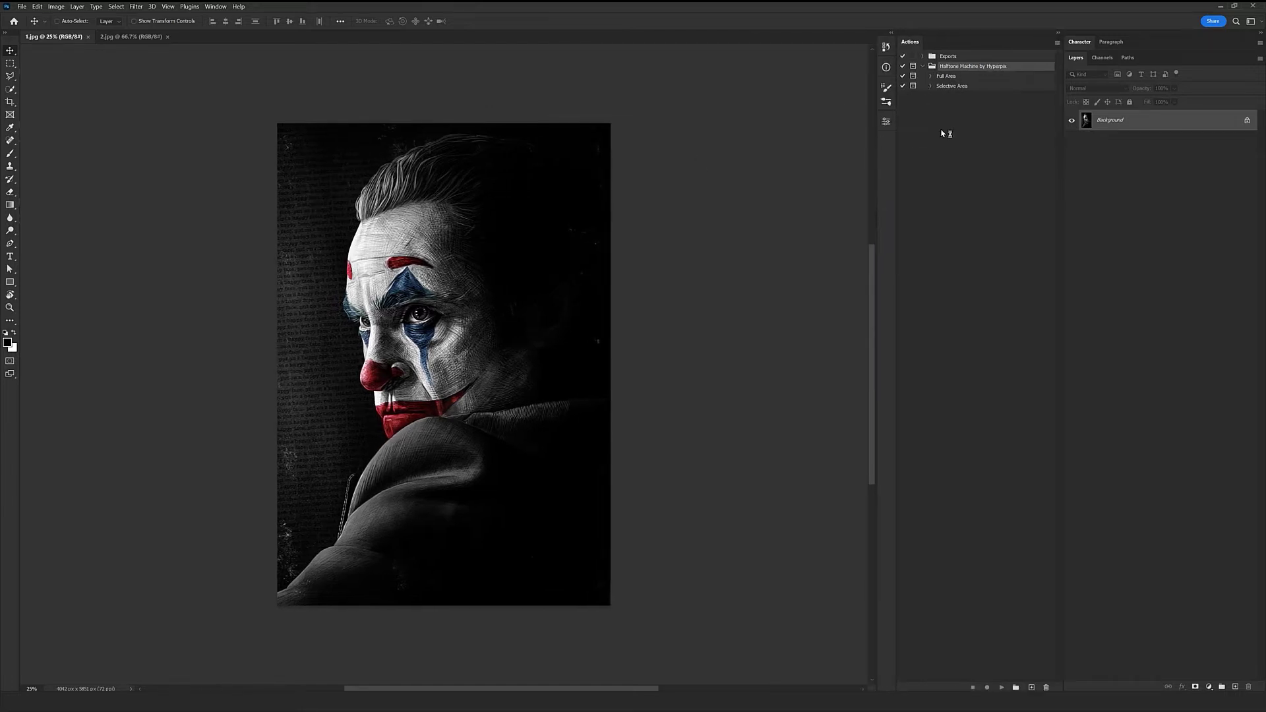
Play the Selective Area action on 1.jpg and dismiss its instruction to brush the effect area
left_click(961, 77)
left_click(955, 86)
left_click(956, 77)
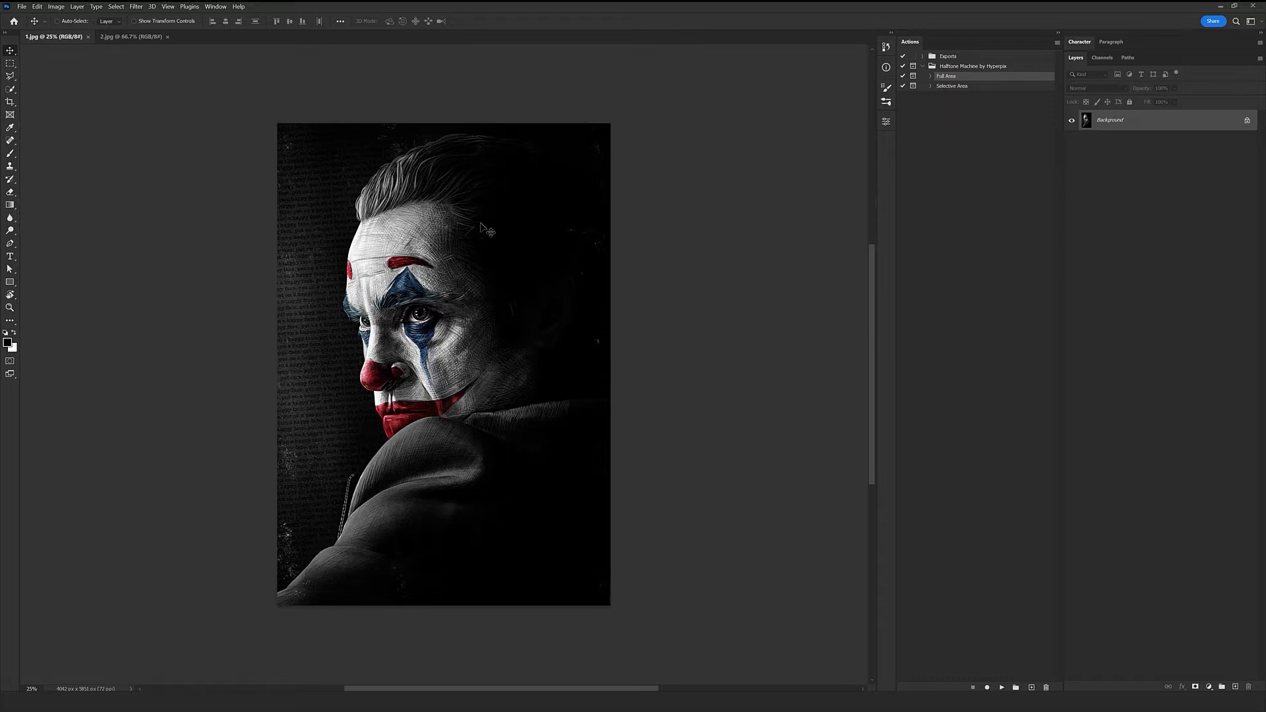
left_click(963, 87)
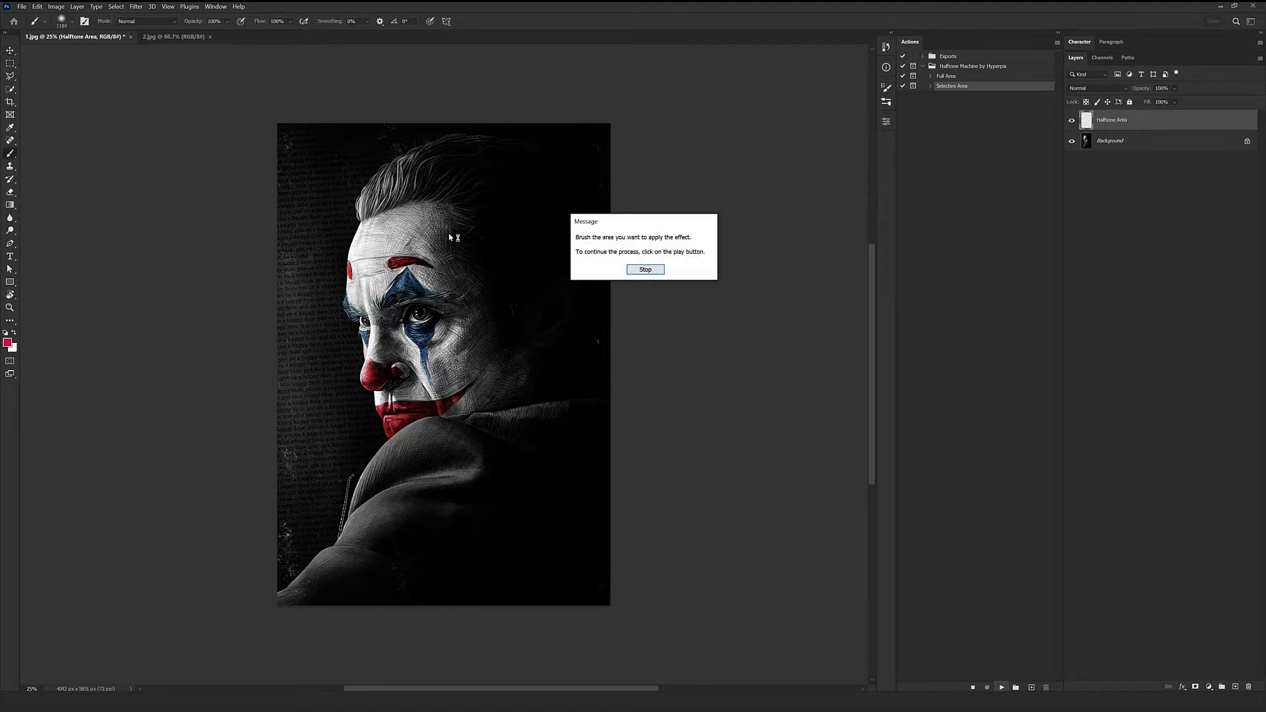
left_click(645, 270)
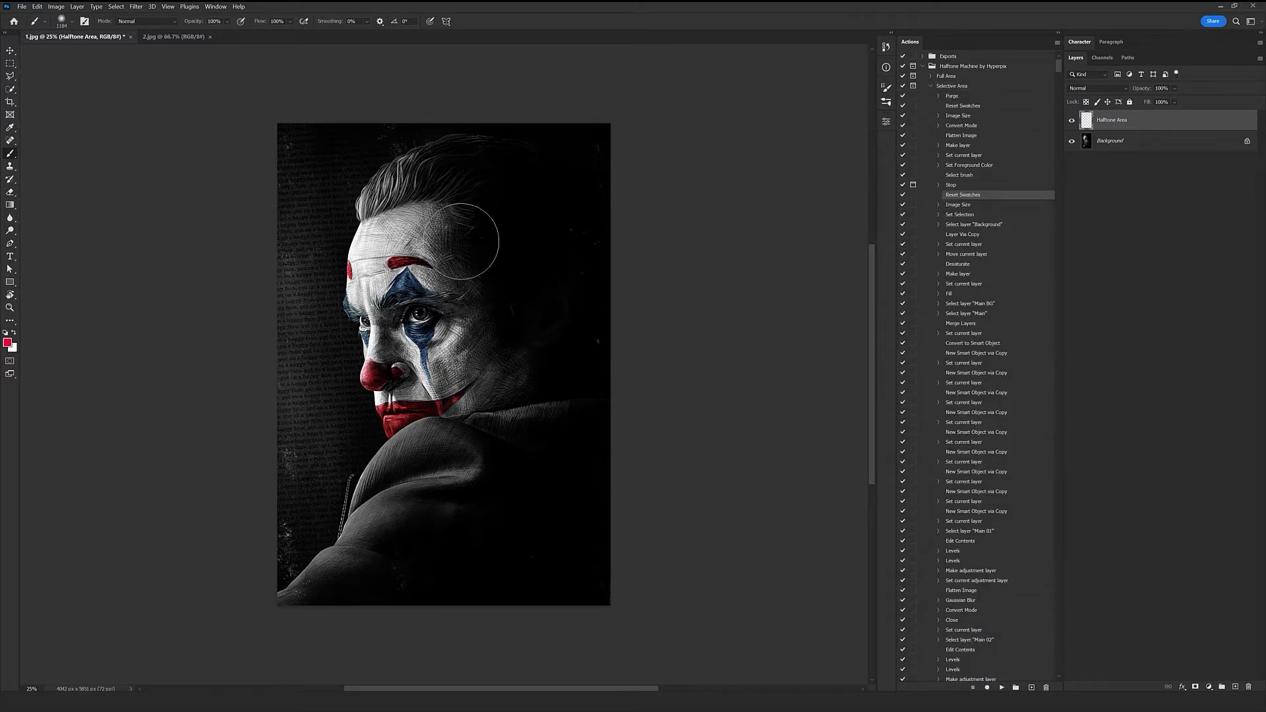
Paint over the man's head, face and shoulder with the red brush on the Halftone Area layer
mouse_move(406, 221)
left_mouse_down()
mouse_move(399, 291)
mouse_move(419, 382)
mouse_move(369, 310)
mouse_move(362, 220)
mouse_move(383, 191)
mouse_move(439, 218)
mouse_move(425, 165)
mouse_move(465, 217)
mouse_move(482, 277)
mouse_move(399, 462)
mouse_move(369, 429)
mouse_move(389, 521)
mouse_move(484, 423)
mouse_move(522, 360)
mouse_move(528, 277)
mouse_move(473, 349)
left_mouse_up()
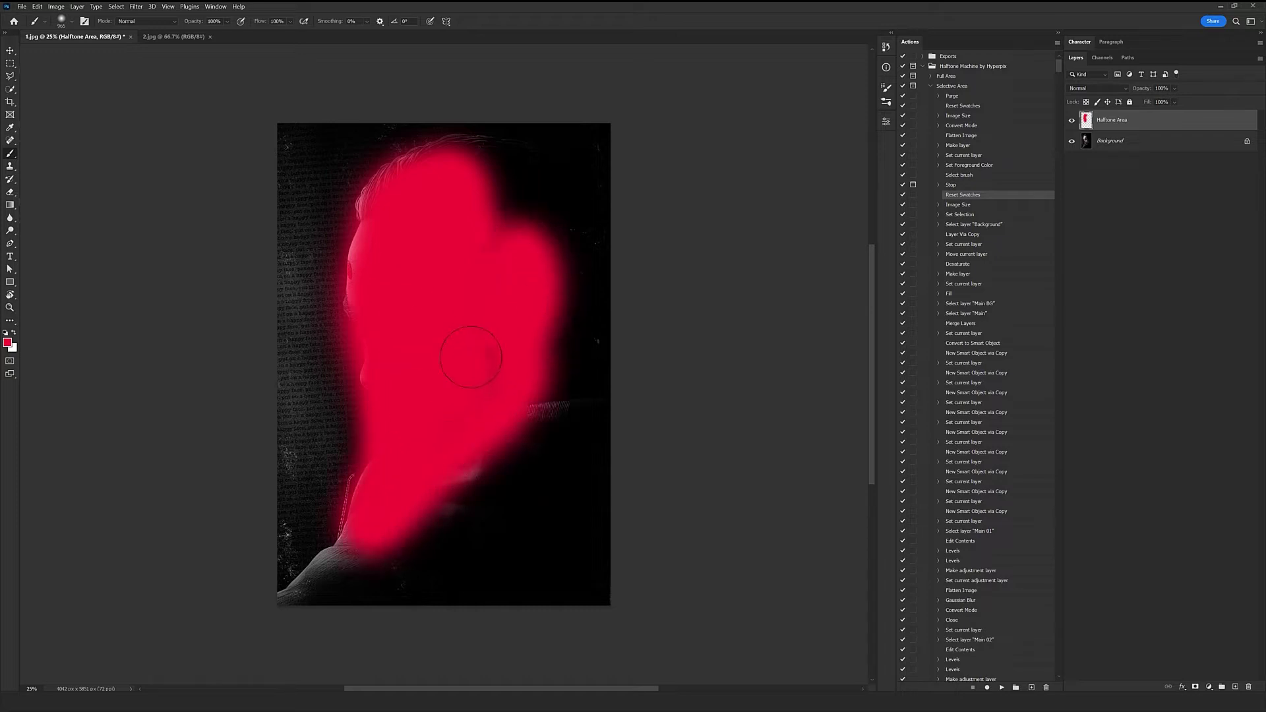
mouse_move(399, 361)
left_mouse_down()
mouse_move(371, 281)
mouse_move(390, 364)
mouse_move(367, 261)
mouse_move(392, 219)
mouse_move(381, 207)
mouse_move(489, 205)
mouse_move(450, 178)
mouse_move(446, 351)
left_mouse_up()
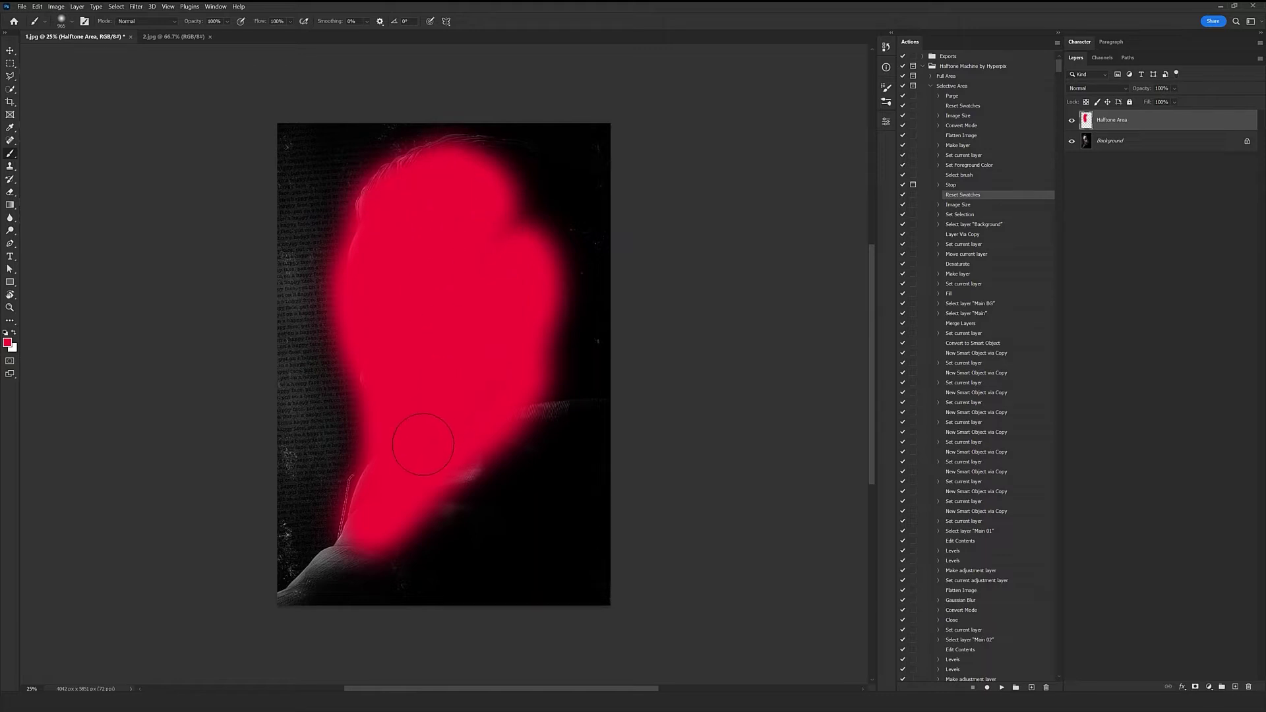
mouse_move(423, 478)
left_mouse_down()
mouse_move(356, 554)
mouse_move(376, 558)
left_mouse_up()
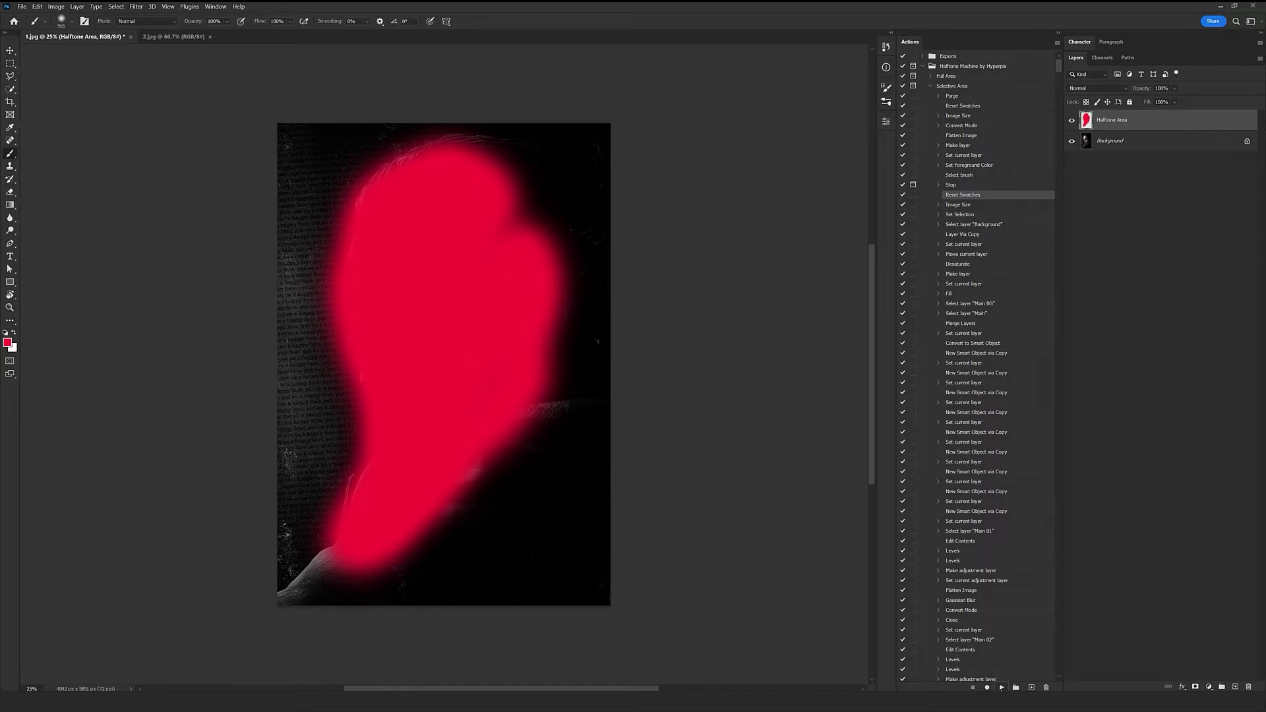
Resume the Selective Area action until it completes and dismiss its closing message
left_click(1002, 686)
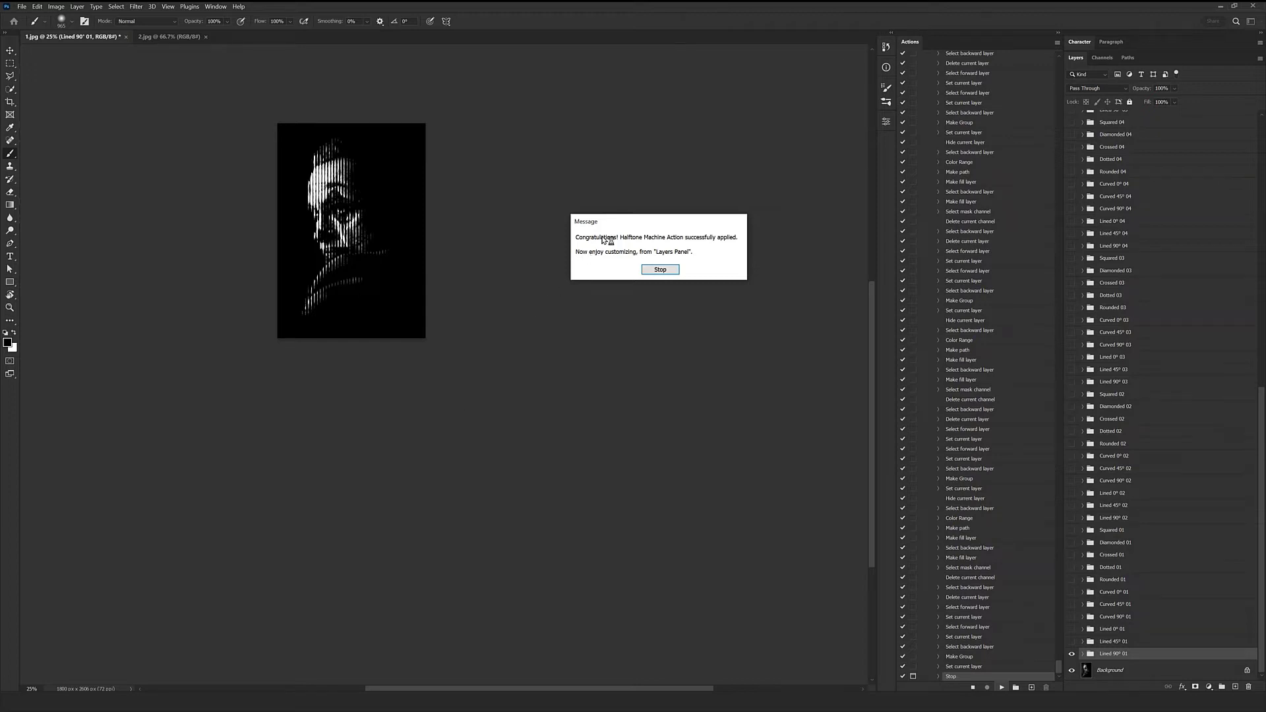
left_click_drag(616, 220, 495, 296)
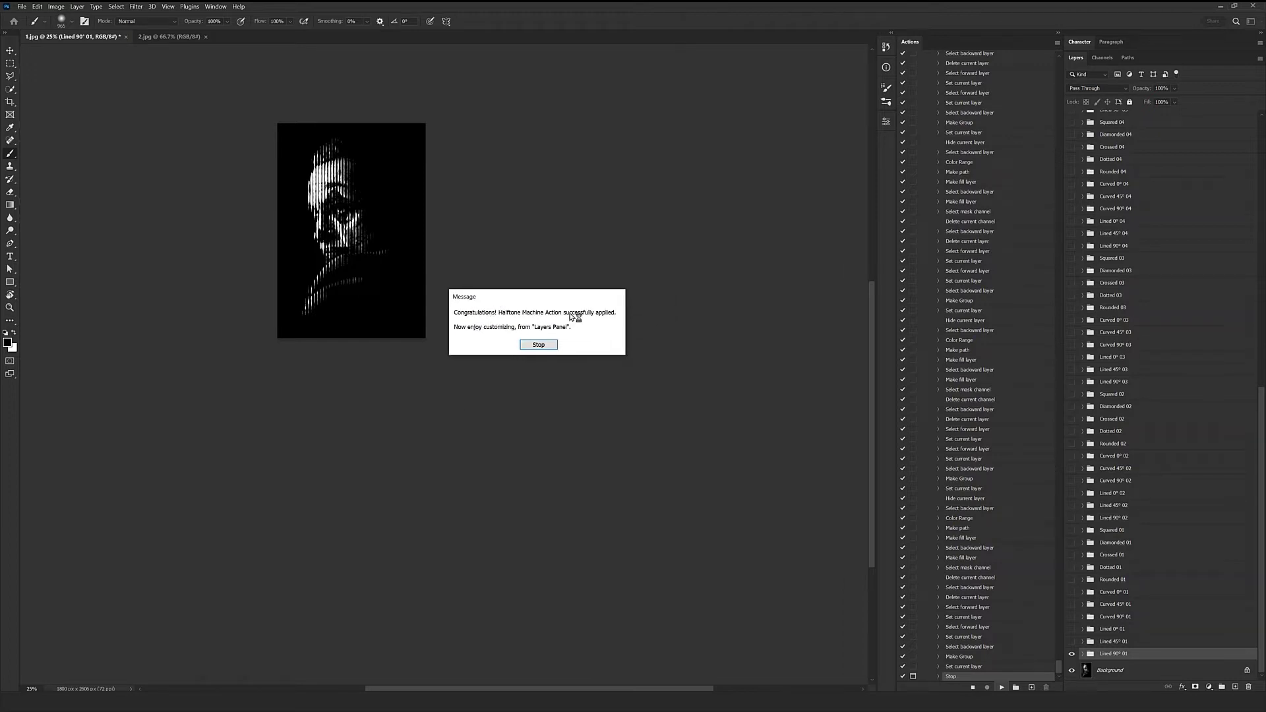
left_click(539, 346)
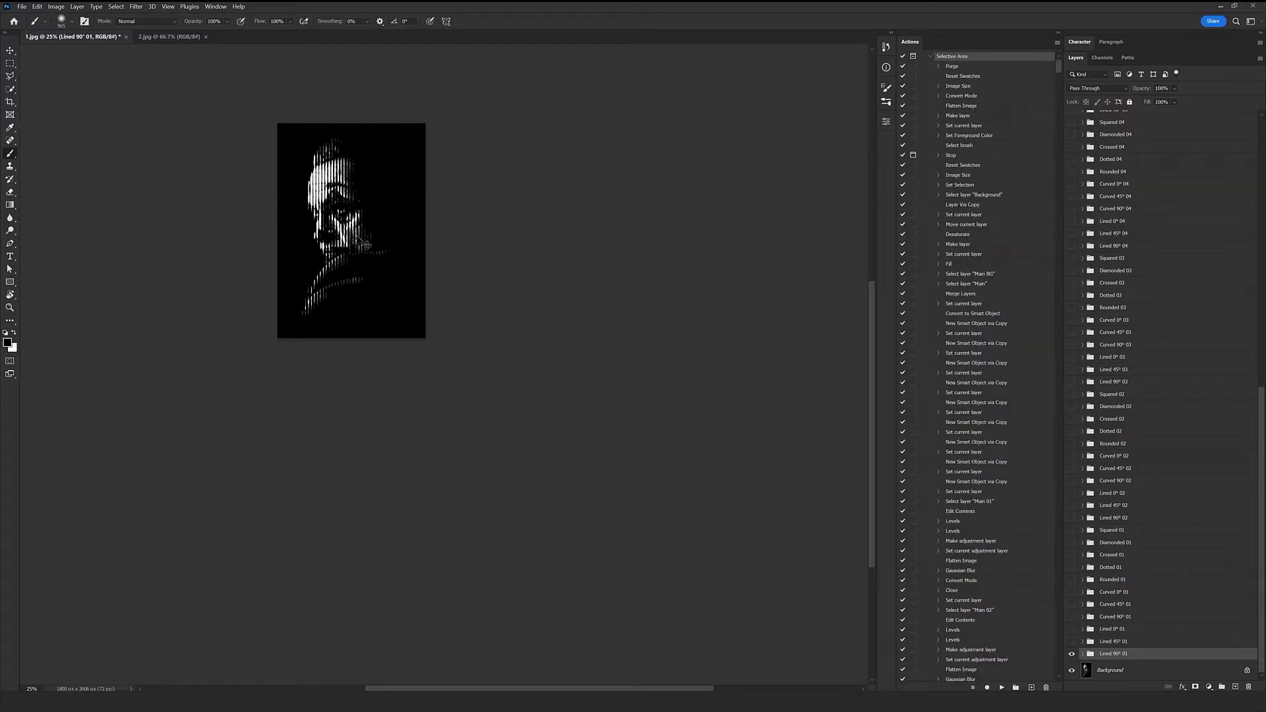
Inspect the halftone portrait at 100%, collapse the Actions panel and switch the canvas surround to a darker colour
left_click(336, 216, "ctrl")
left_click(337, 216, "ctrl")
left_click_drag(349, 248, 519, 316)
left_click(533, 401, "ctrl")
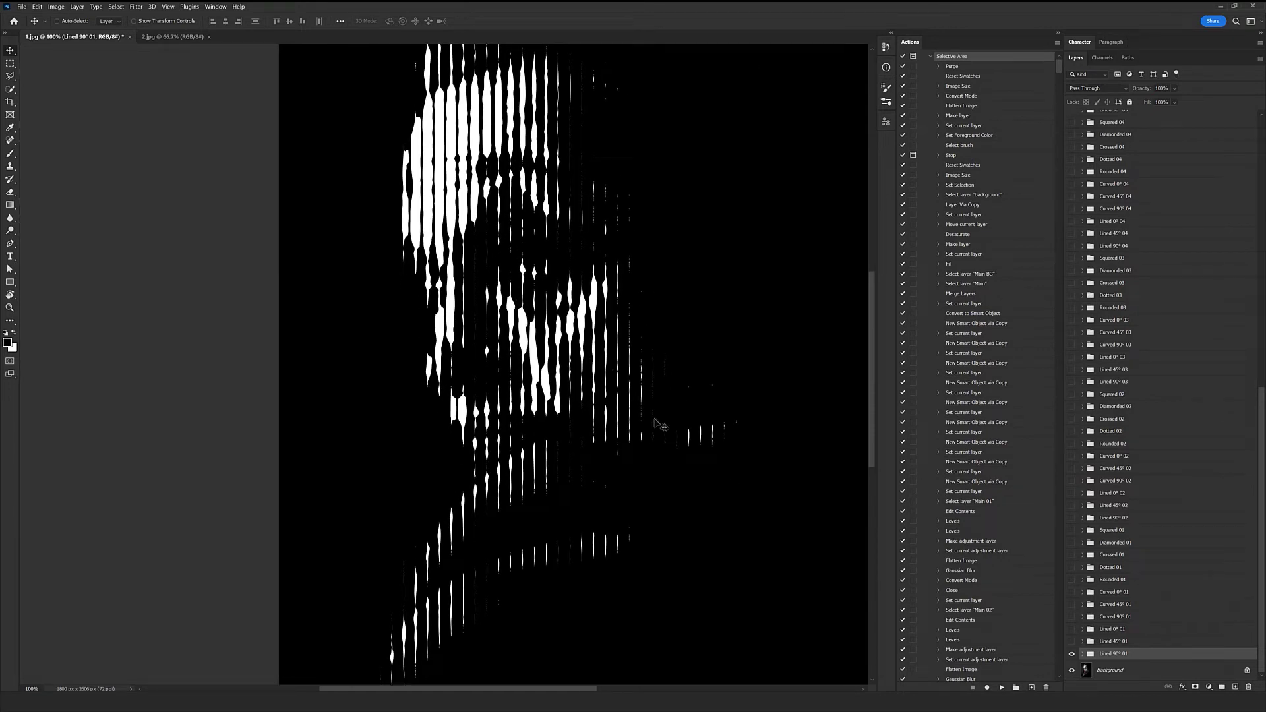
left_click(1058, 34)
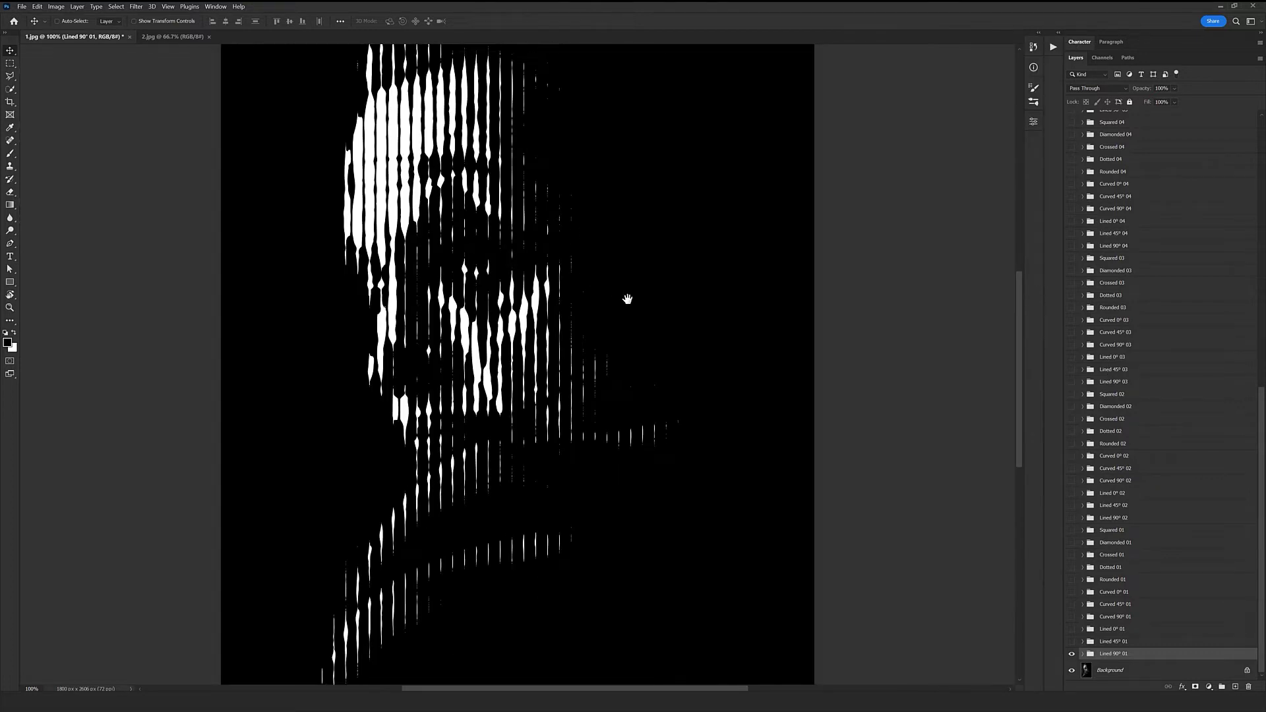
scroll(624, 295, "left", 3)
right_click(254, 254)
left_click(271, 259)
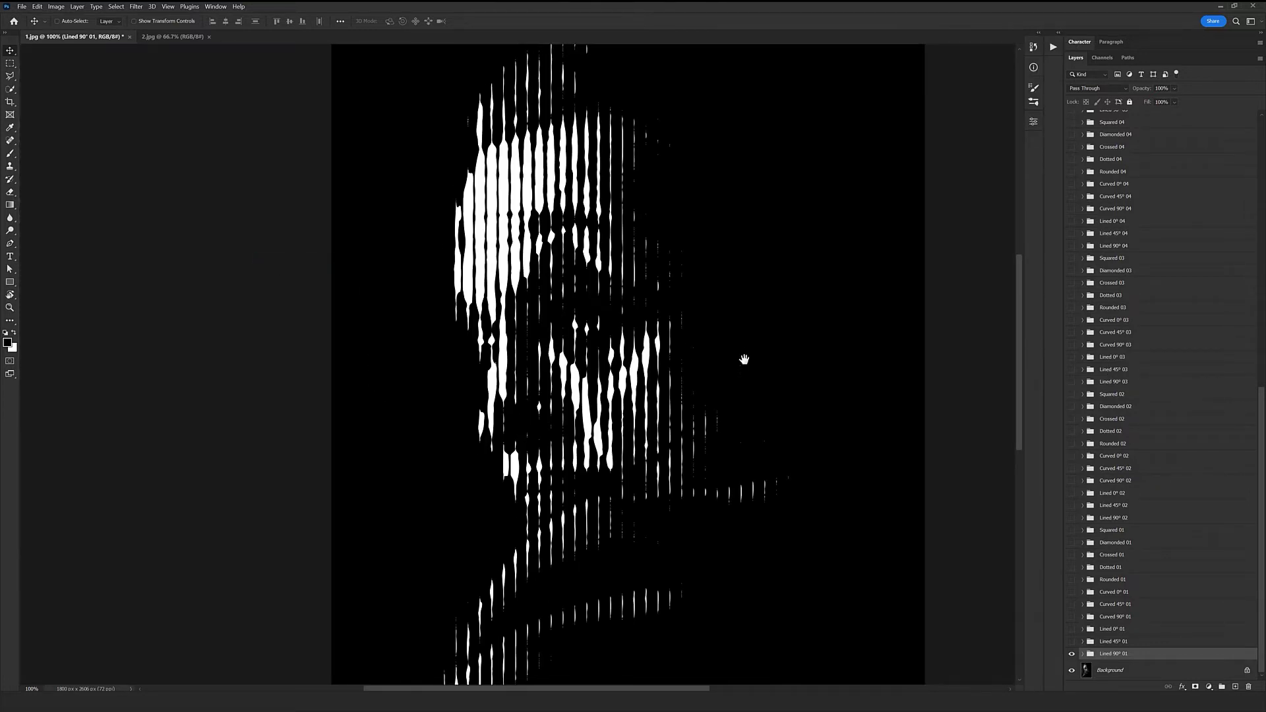
scroll(713, 369, "right", 2)
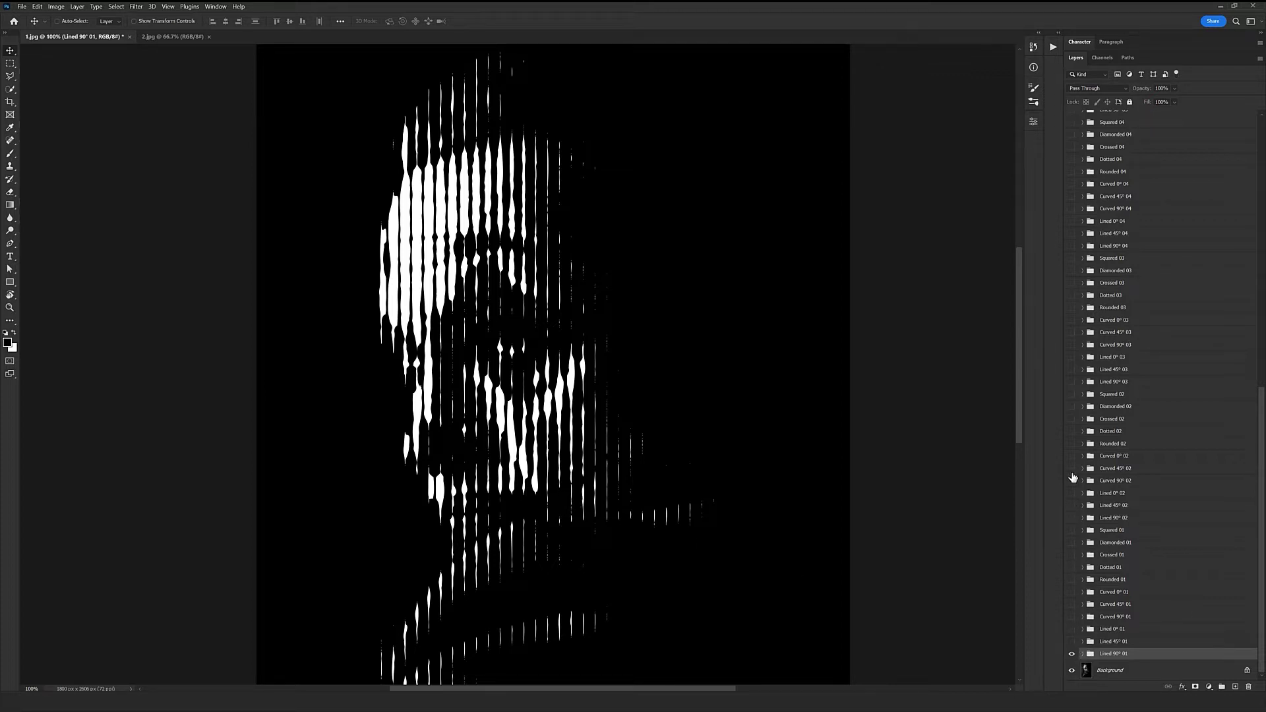
Preview halftone groups from sets 02 and 03 individually, including Curved 45° 02, Crossed 03 and Diamonded 03, hiding each again
left_click(1072, 470)
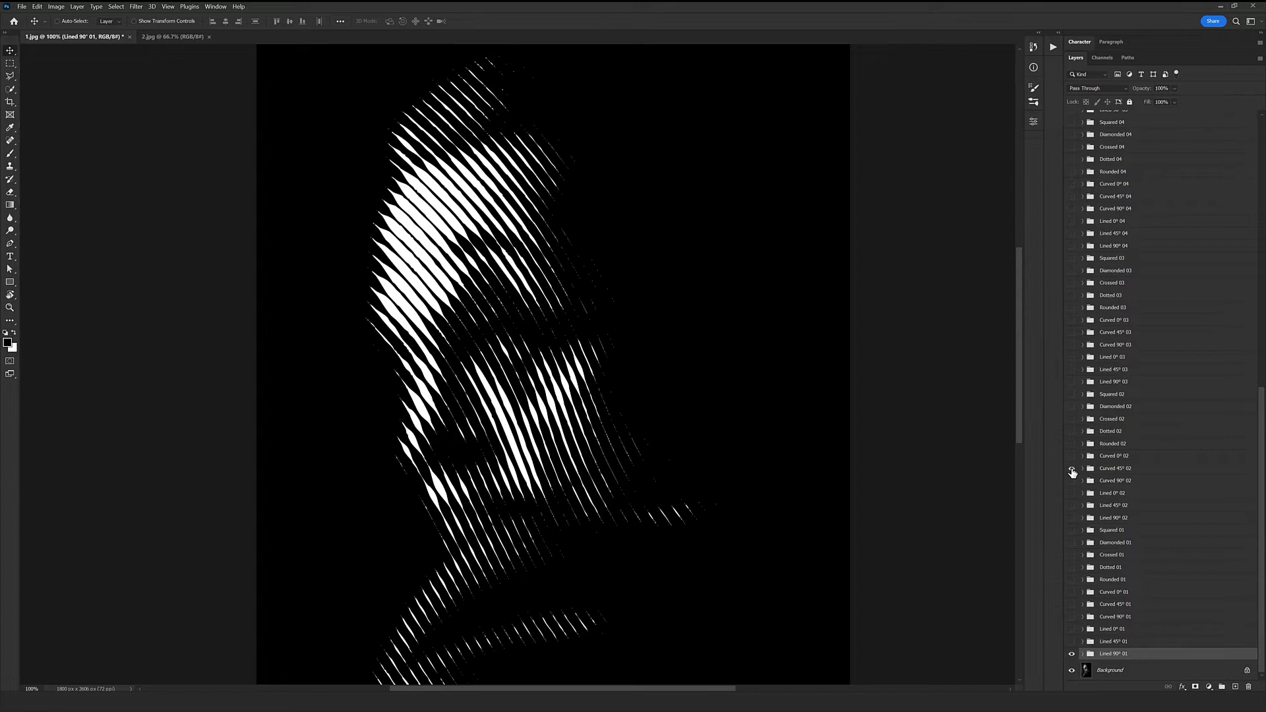
left_click(1072, 470)
left_click(1072, 457)
left_click(1072, 457)
scroll(683, 429, "down", 1)
scroll(687, 427, "down", 2)
left_click(1072, 395)
left_click(1072, 395)
left_click(1072, 370)
left_click(1072, 369)
left_click(1072, 357)
left_click(1072, 356)
left_click(1072, 345)
left_click(1072, 345)
left_click(1072, 284)
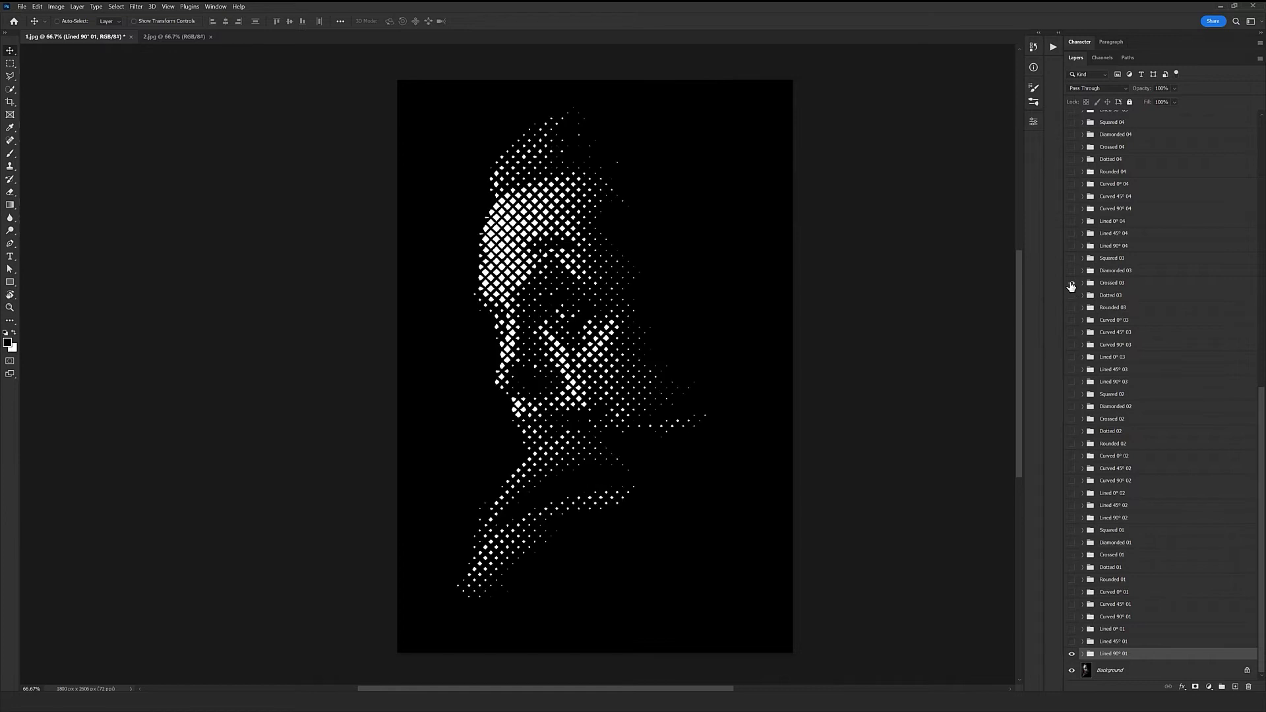
left_click(1072, 270)
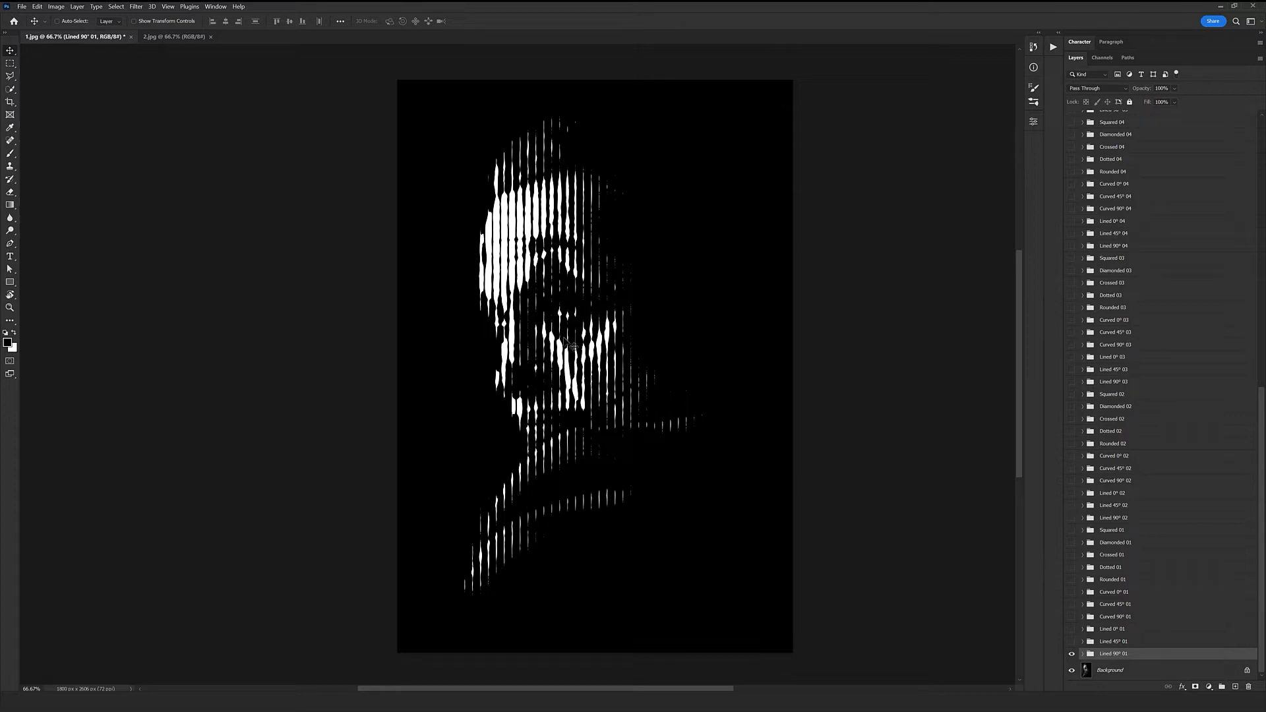
Preview halftone groups from sets 06, 05 and 04 in turn, including Crossed 06, Curved 45° 05 and Curved 90° 04, hiding each again
scroll(1129, 579, "up", 2)
scroll(1122, 359, "up", 10)
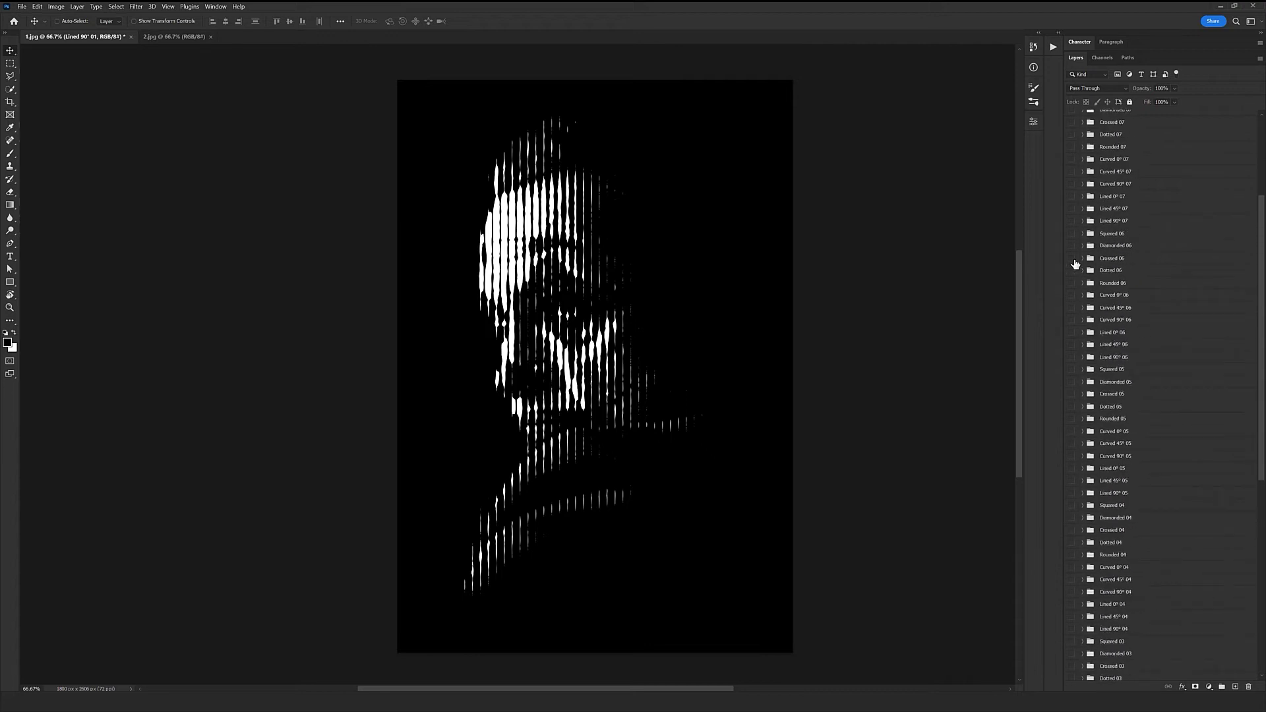
left_click(1073, 260)
left_click(1073, 261)
left_click(1070, 370)
left_click(1070, 370)
left_click(1071, 445)
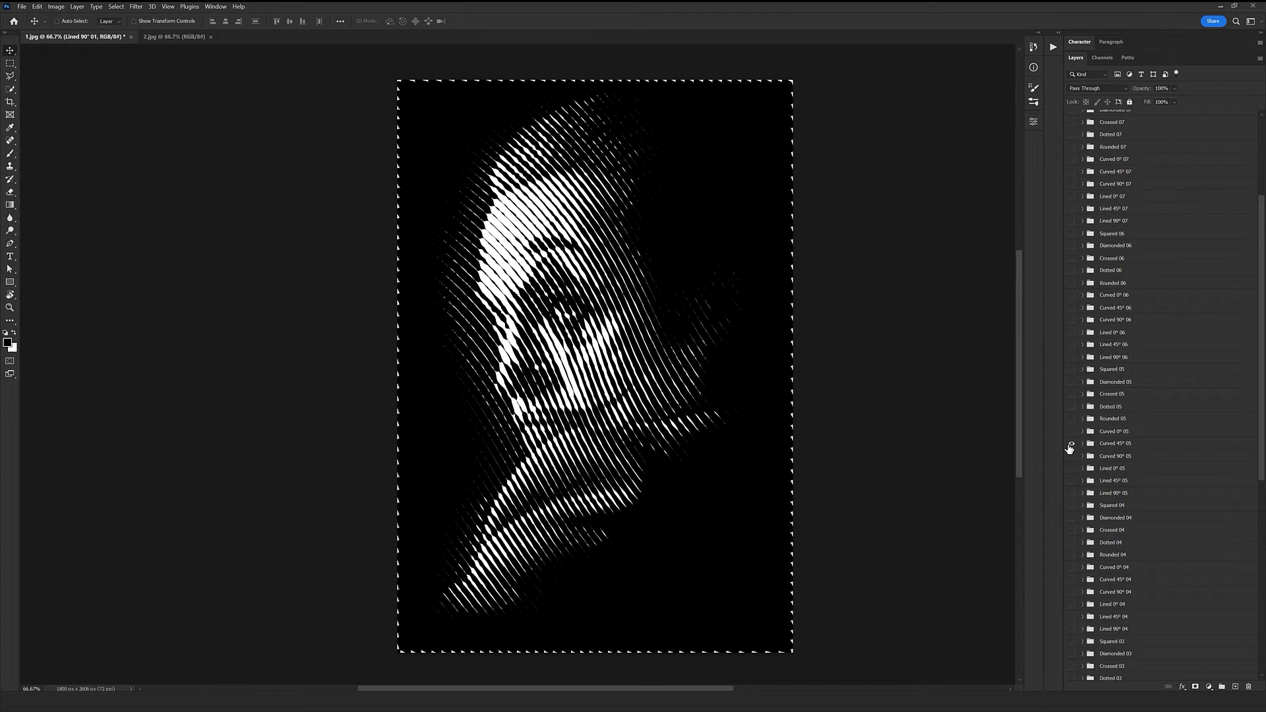
left_click(1070, 445)
scroll(1071, 455, "down", 2)
left_click(1071, 463)
left_click(1071, 463)
scroll(1072, 463, "down", 1)
left_click(1072, 466)
left_click(1072, 466)
left_click(1071, 468)
left_click(1071, 469)
left_click(1072, 495)
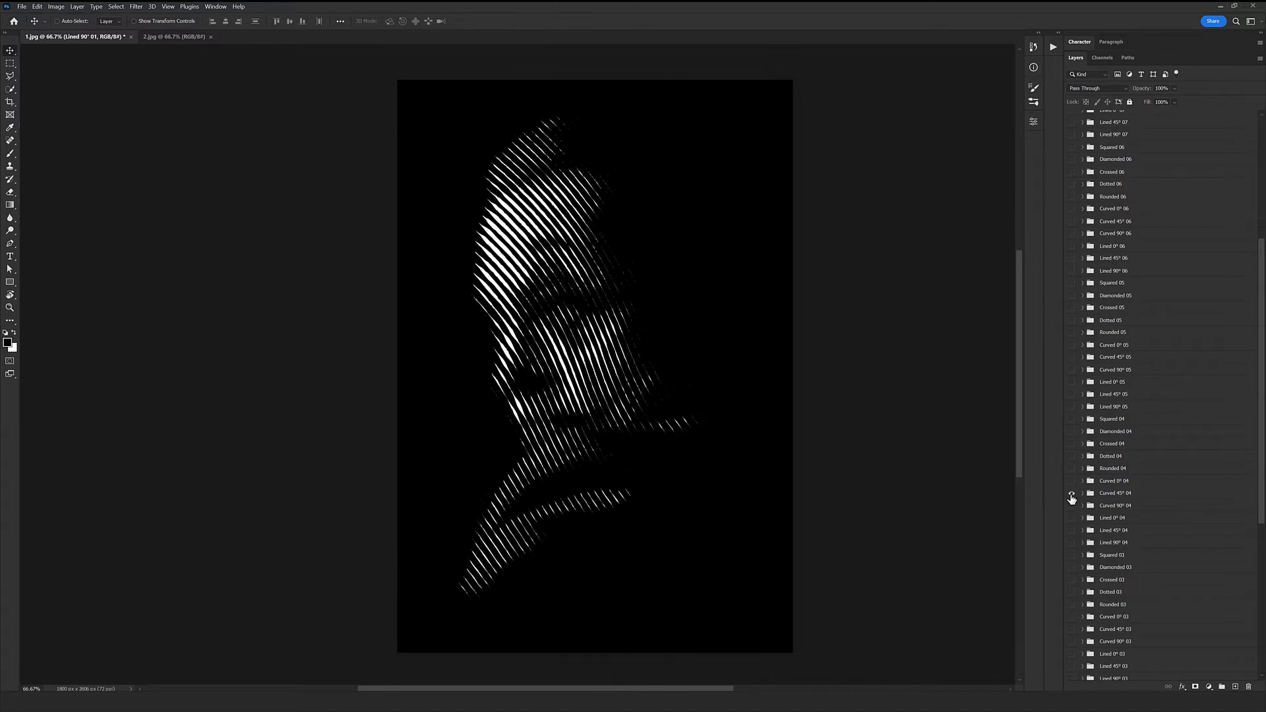
left_click(1072, 505)
left_click(1072, 509)
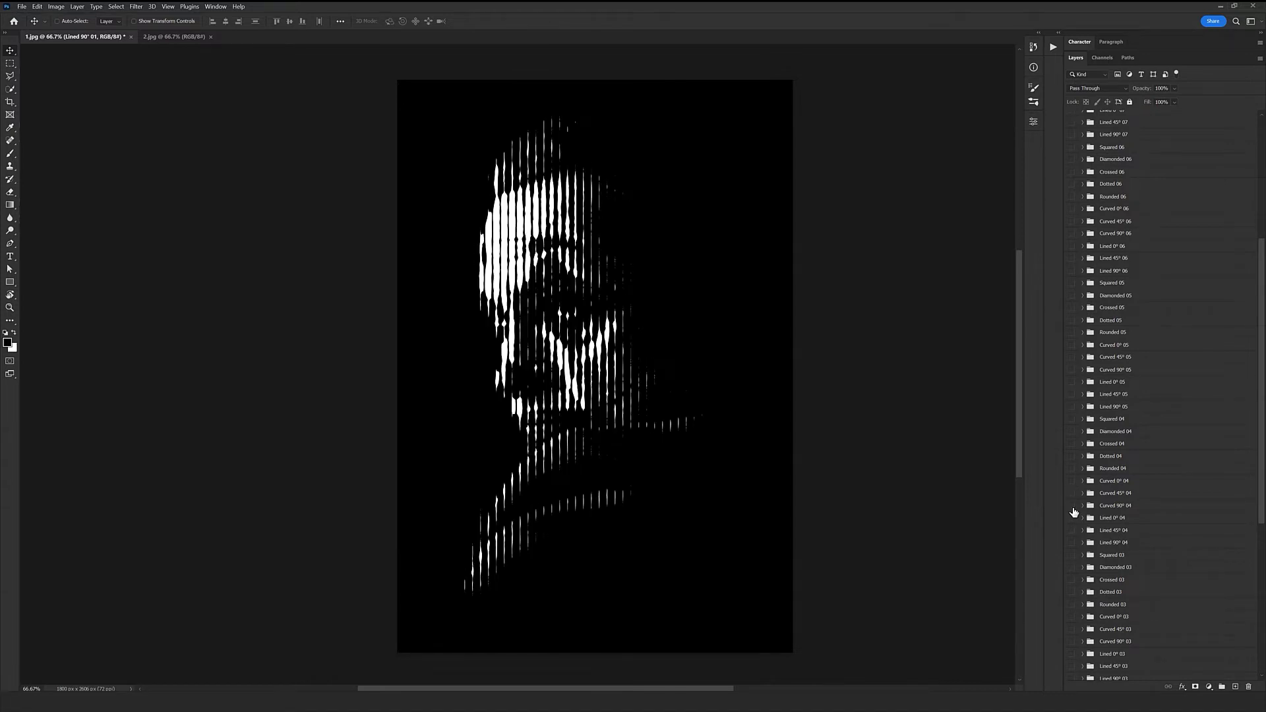
Examine the Diamonded 03 pattern and further halftone groups up through the higher-numbered sets, hiding each after viewing
scroll(1074, 515, "down", 4)
left_click(1073, 519)
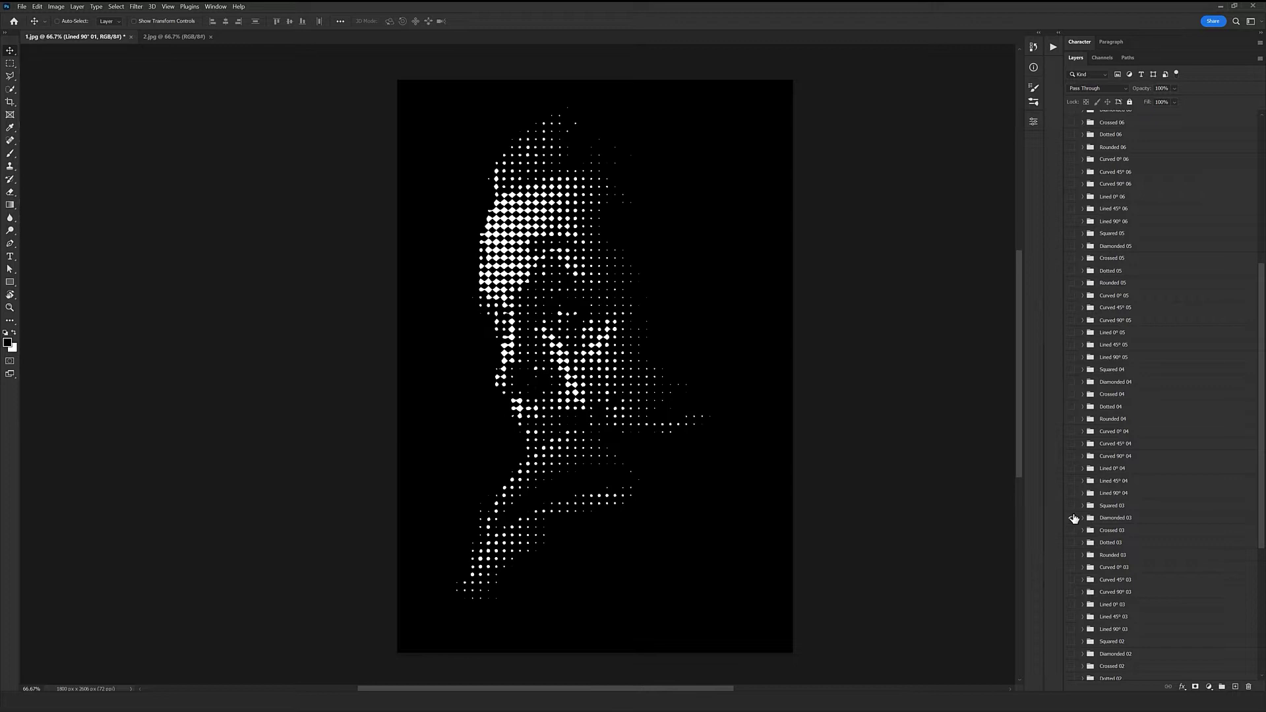
left_click(1073, 519)
scroll(1074, 520, "down", 5)
left_click(1072, 519)
left_click(1073, 519)
scroll(1077, 219, "up", 11)
left_click(1072, 209)
left_click(1072, 208)
left_click(1072, 147)
left_click(1072, 147)
scroll(1073, 156, "up", 2)
scroll(1073, 155, "up", 2)
left_click(1073, 151)
left_click(1073, 151)
scroll(1073, 155, "up", 2)
left_click(1073, 150)
left_click(1073, 151)
scroll(1073, 155, "up", 10)
left_click(1074, 158)
left_click(1073, 157)
Compare the Lined 90° 06, Curved 90° 05, Dotted 05 and Curved 90° 06 patterns one by one, hiding each again
scroll(1076, 198, "down", 10)
left_click(1072, 305)
left_click(1073, 304)
left_click(1072, 339)
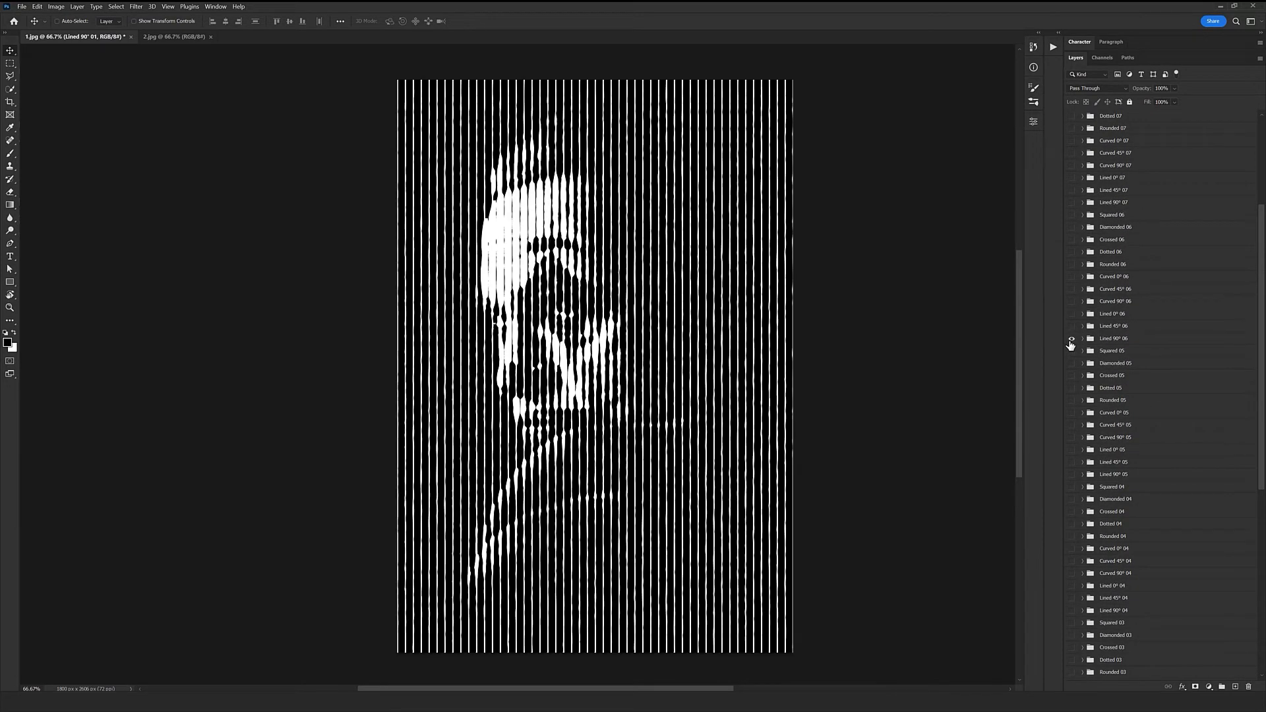
left_click(1071, 339)
scroll(1081, 369, "down", 2)
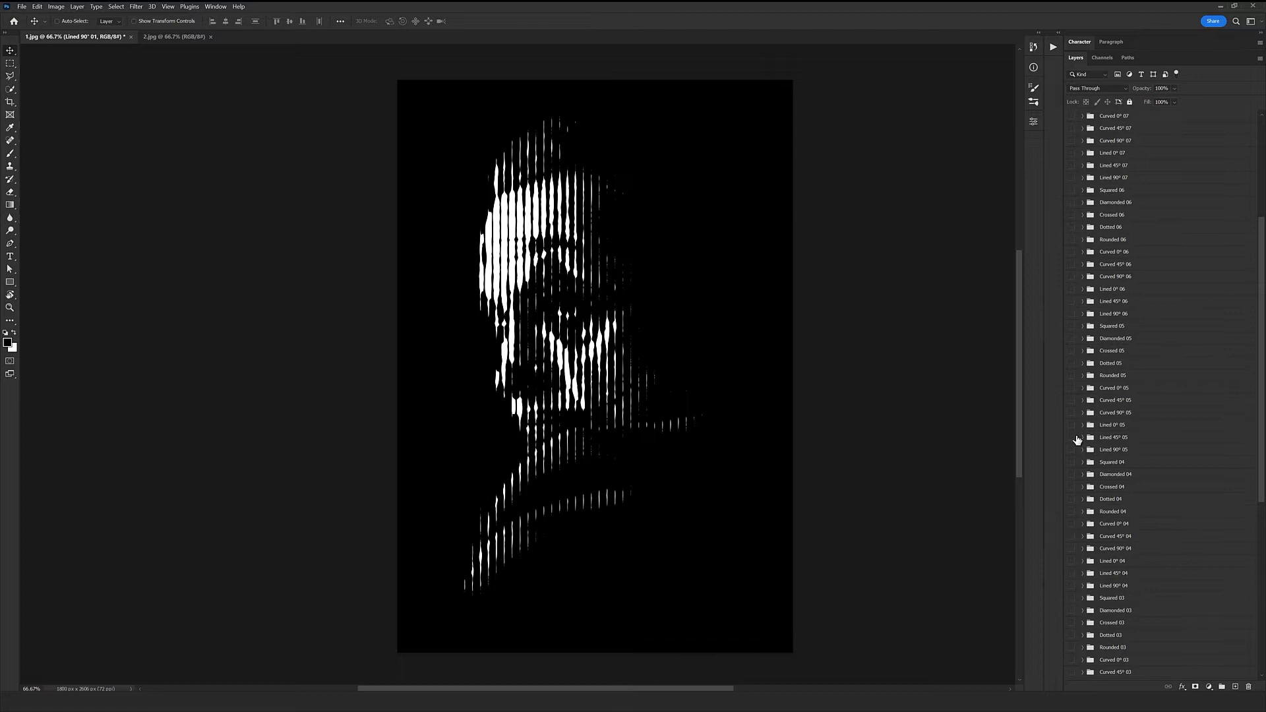
left_click(1073, 414)
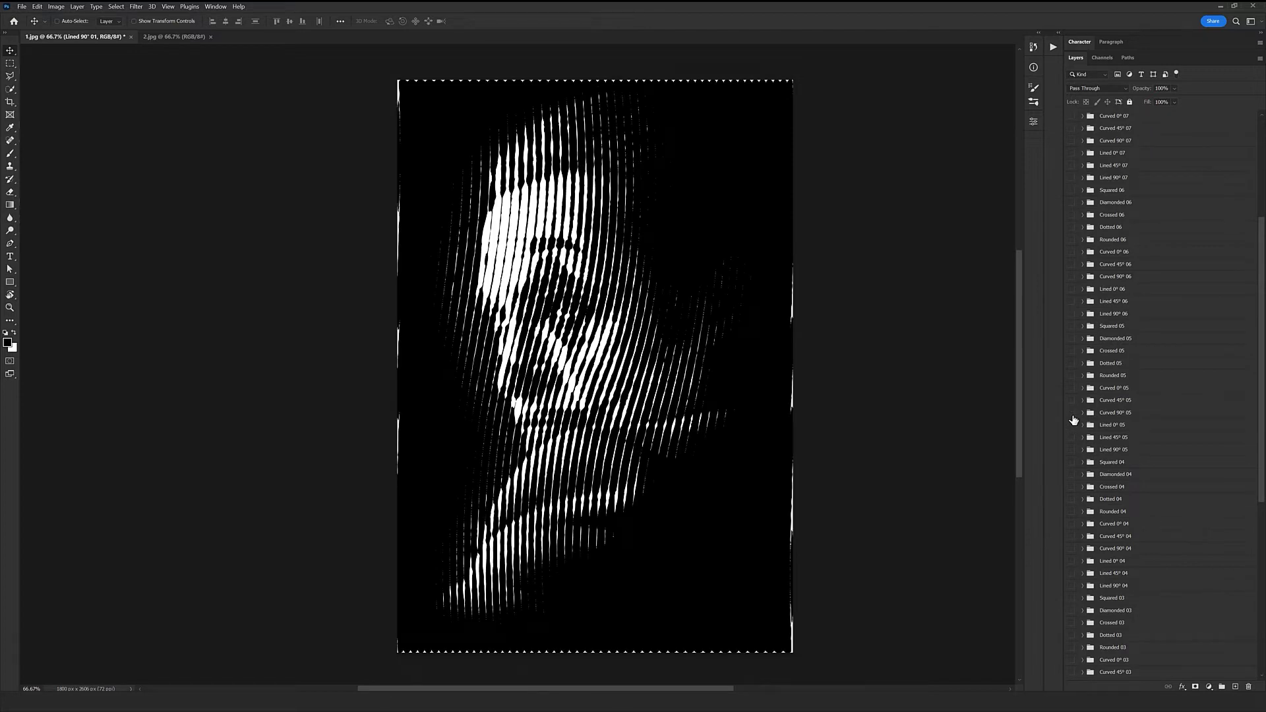
left_click(1073, 415)
left_click(1072, 363)
left_click(1072, 362)
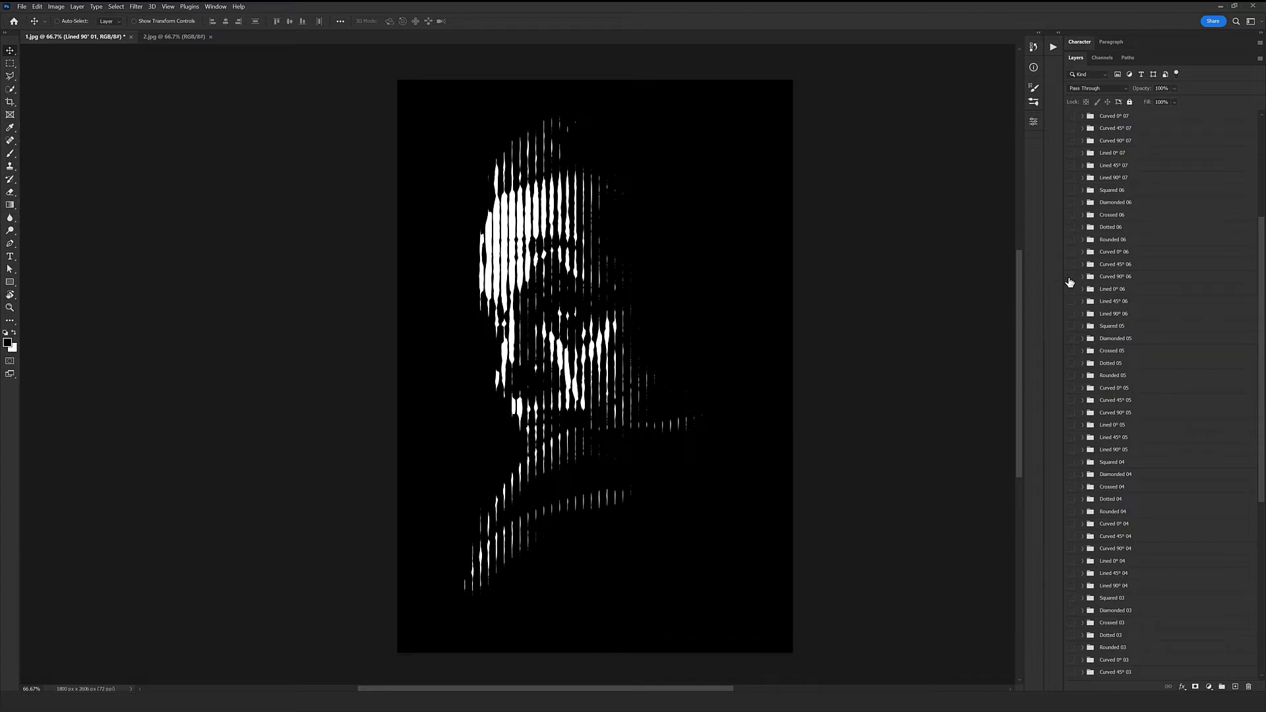
left_click(1071, 277)
left_click(1071, 277)
Turn on and select the Curved 45° 01 group and inspect its pattern on the face at 100%
scroll(1067, 336, "down", 5)
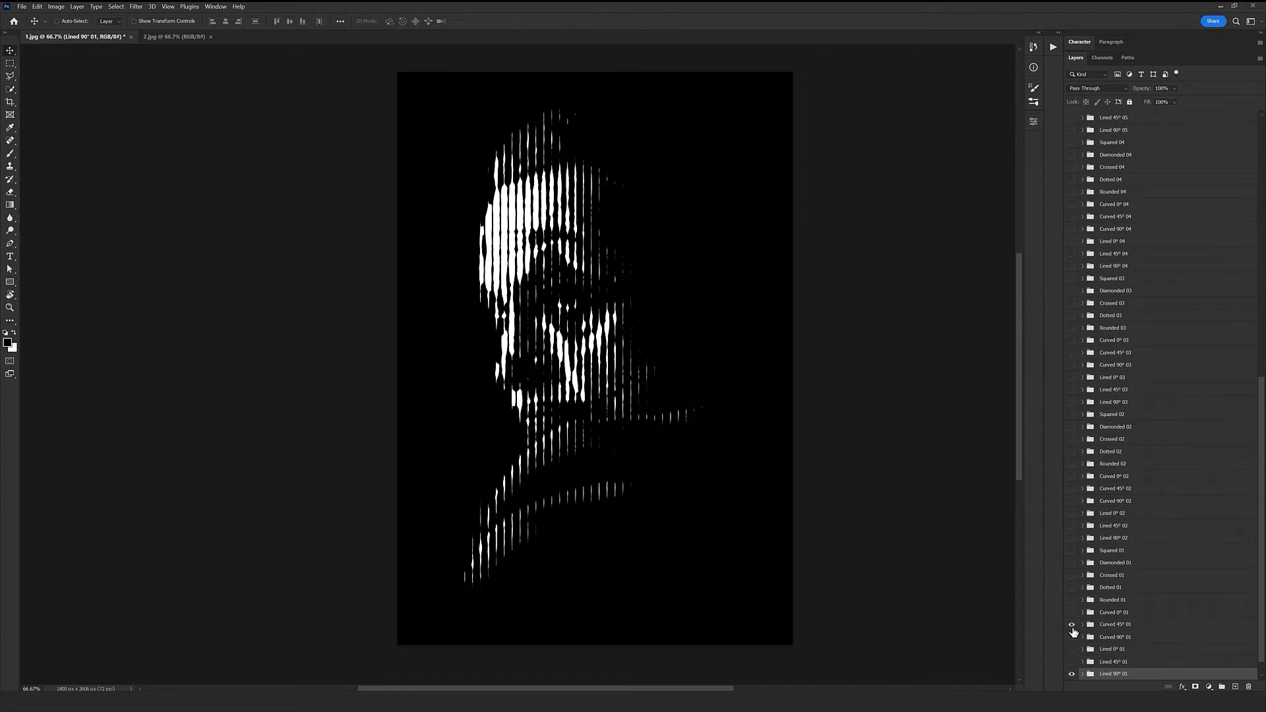
left_click(1116, 626)
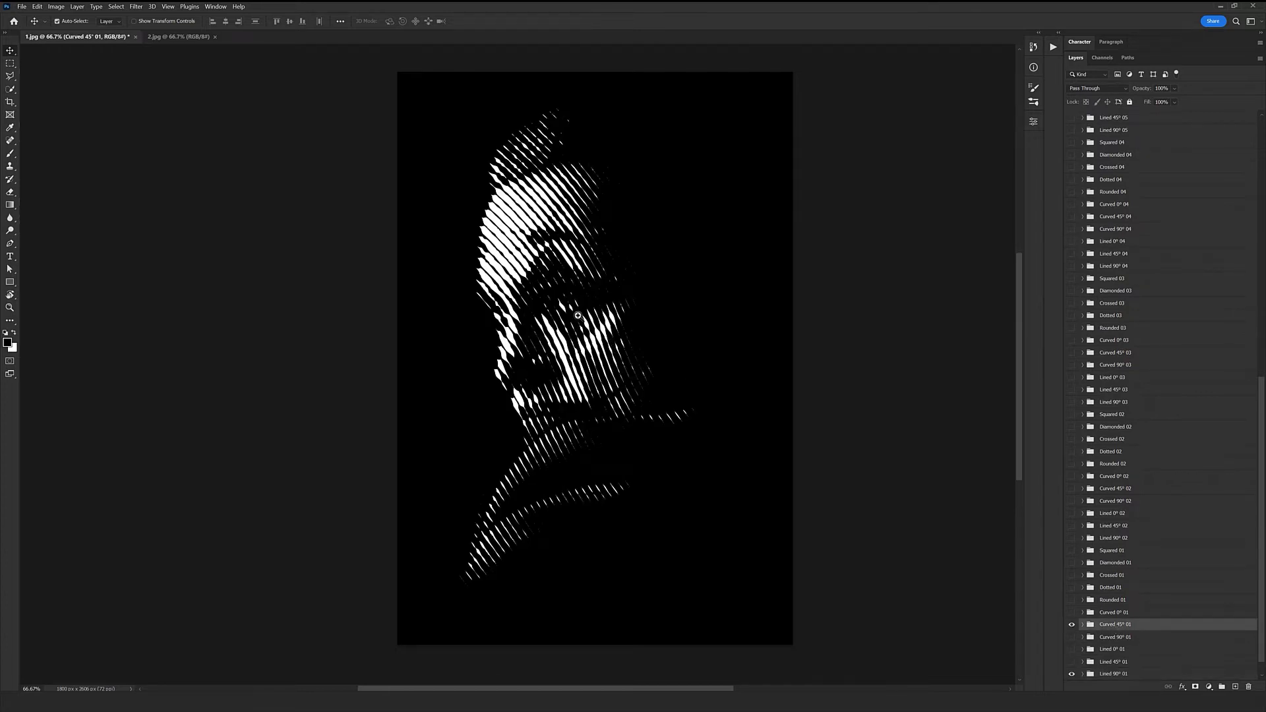
scroll(573, 264, "up", 1)
left_click_drag(574, 264, 571, 318)
mouse_move(662, 289)
left_mouse_down()
mouse_move(681, 331)
mouse_move(662, 344)
mouse_move(674, 305)
left_mouse_up()
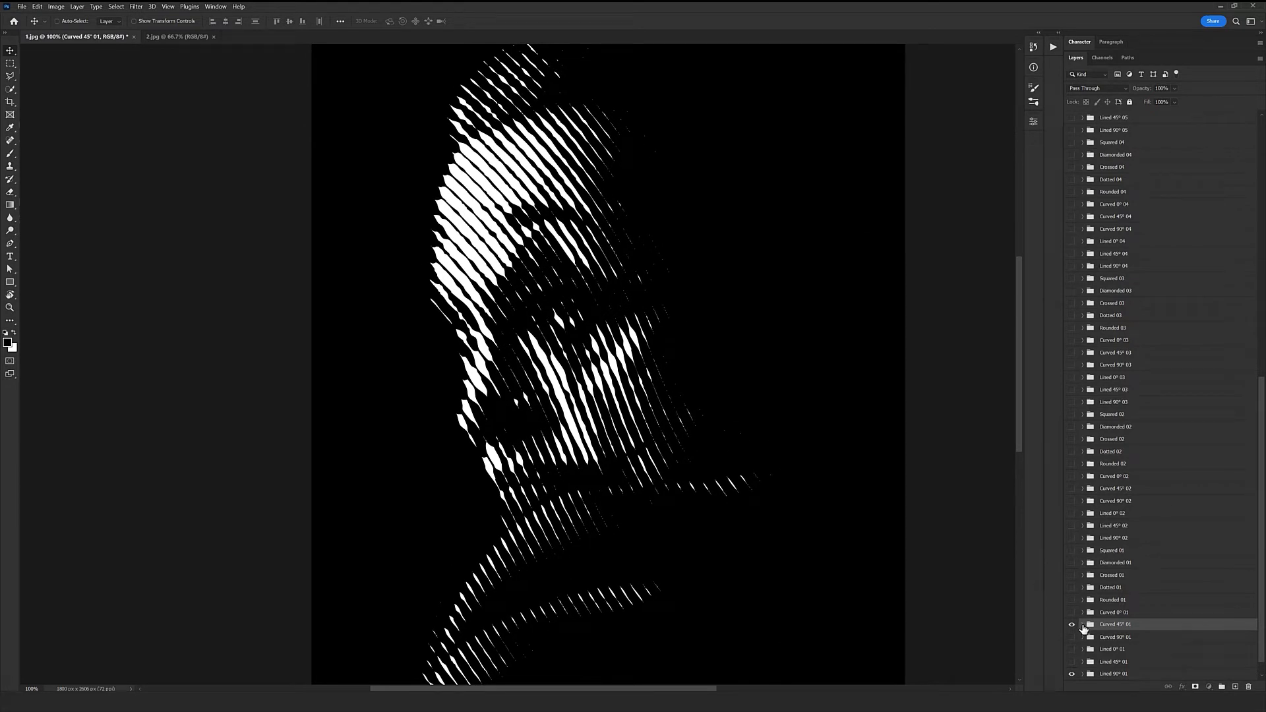
Expand the Curved 45° 01 group and select its Strokes layer after checking the Background layer beneath it
left_click(1082, 625)
scroll(1108, 594, "down", 2)
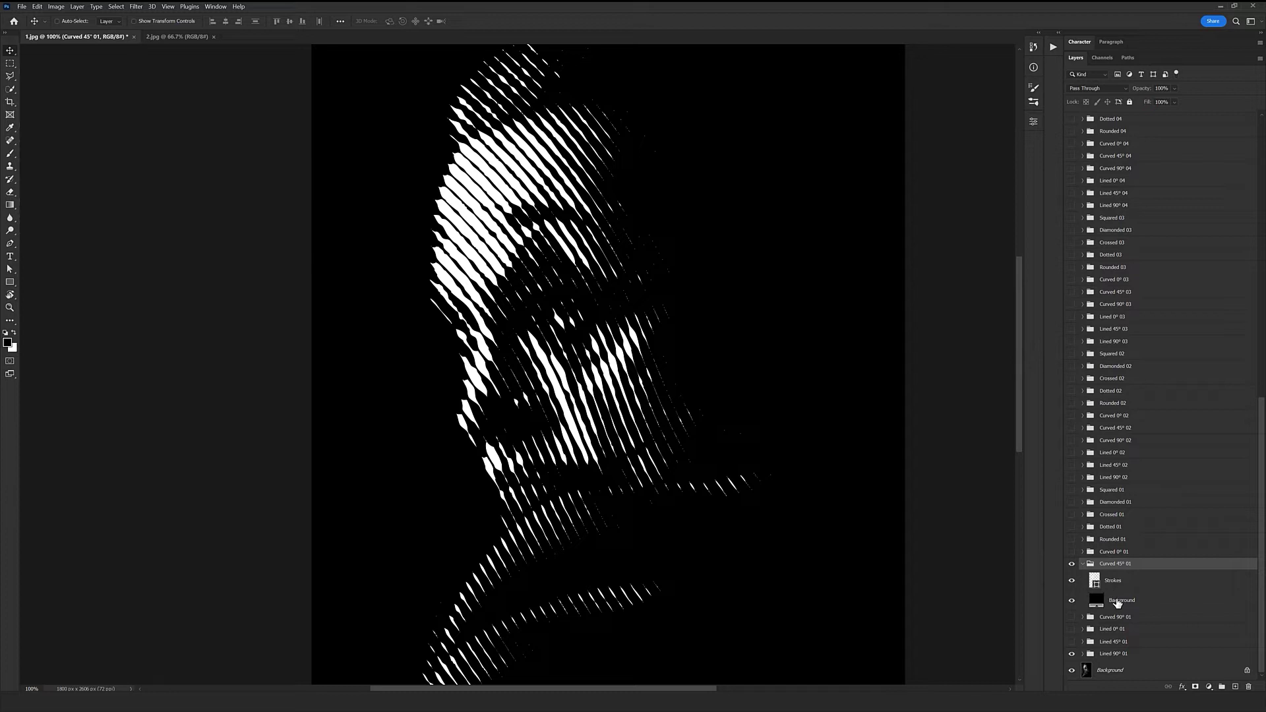
left_click(1114, 582)
left_click(1108, 601)
left_click(1102, 581)
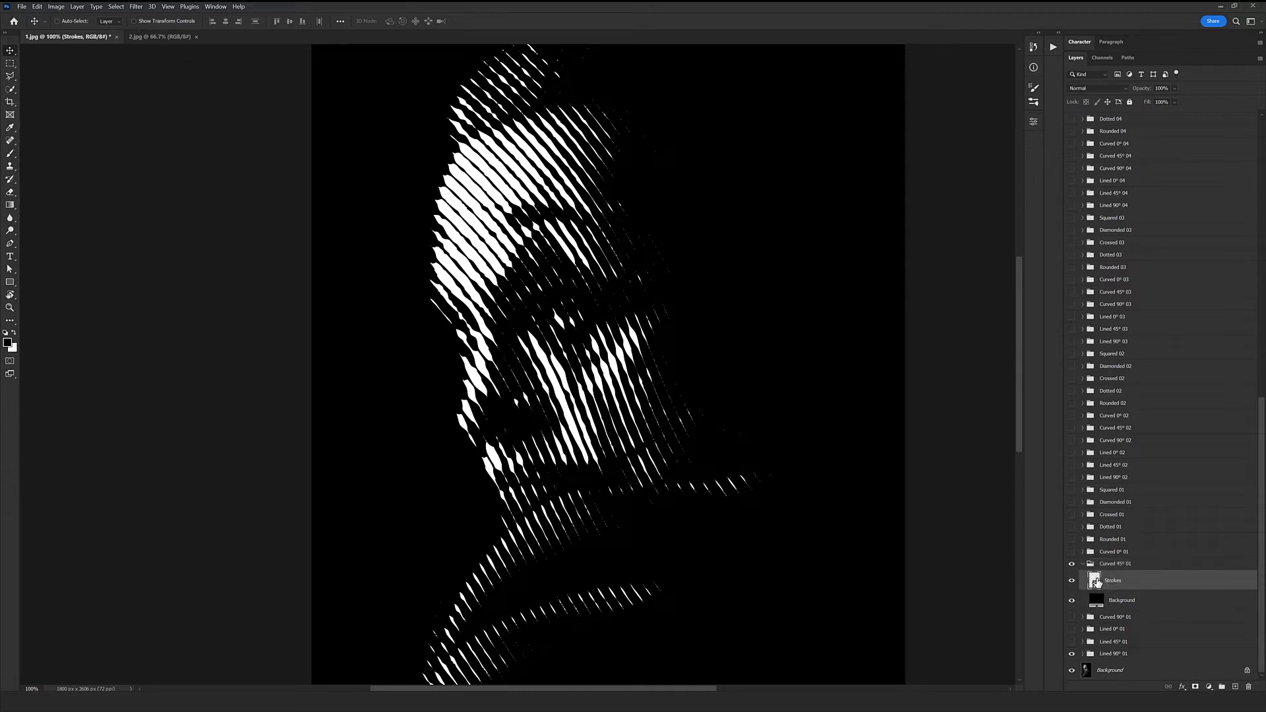
Try recolouring the Strokes layer, first with red f92c2c and finally with bright green 96f92c
double_click(1095, 580)
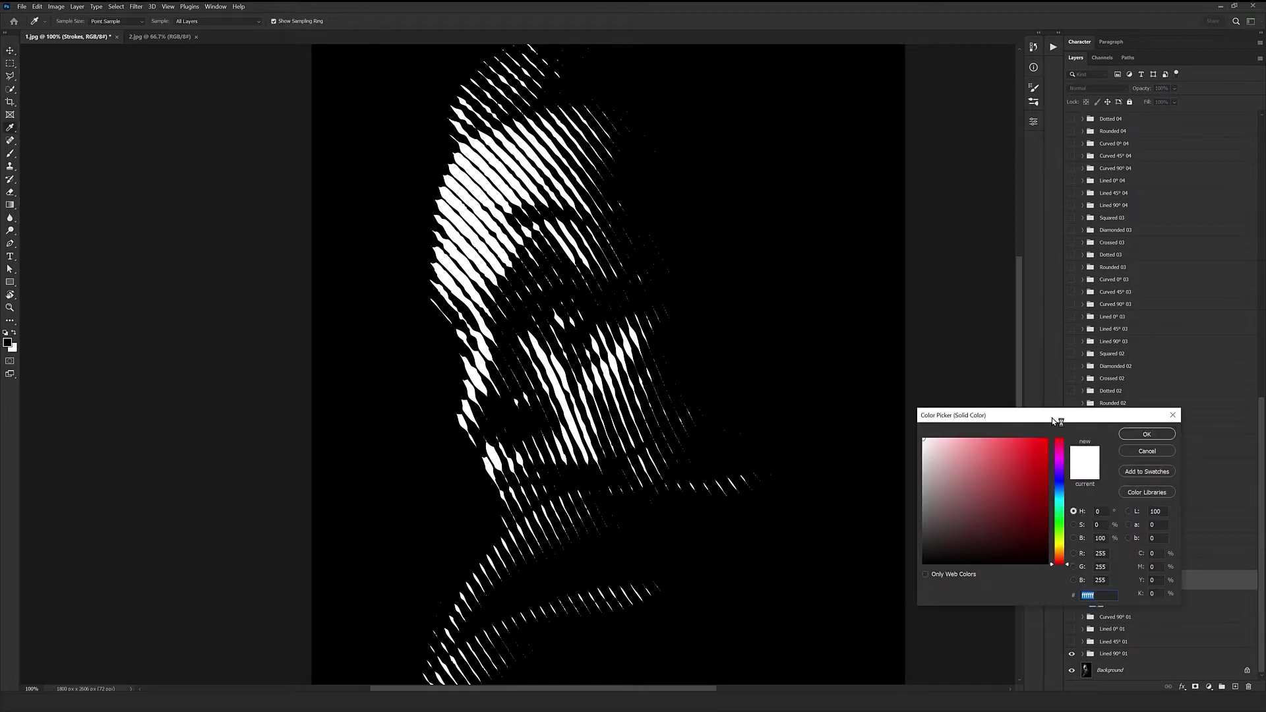
type("f92c2c")
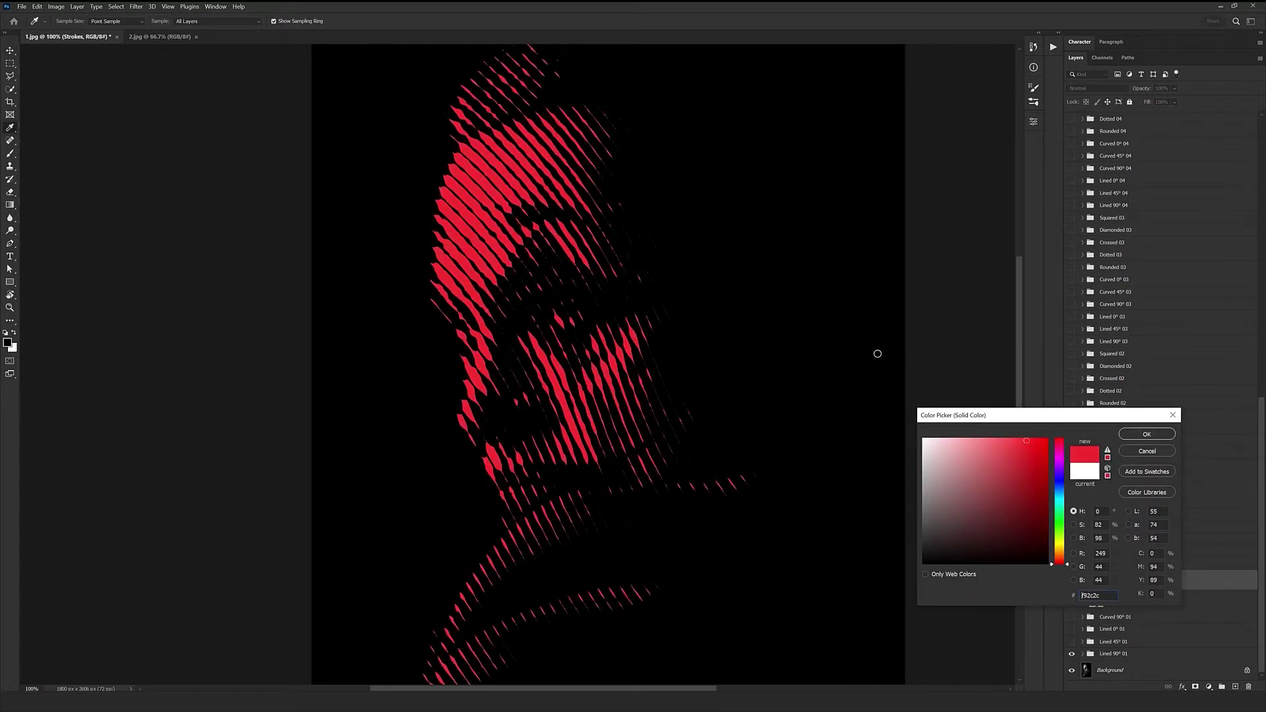
left_click_drag(1061, 523, 1062, 533)
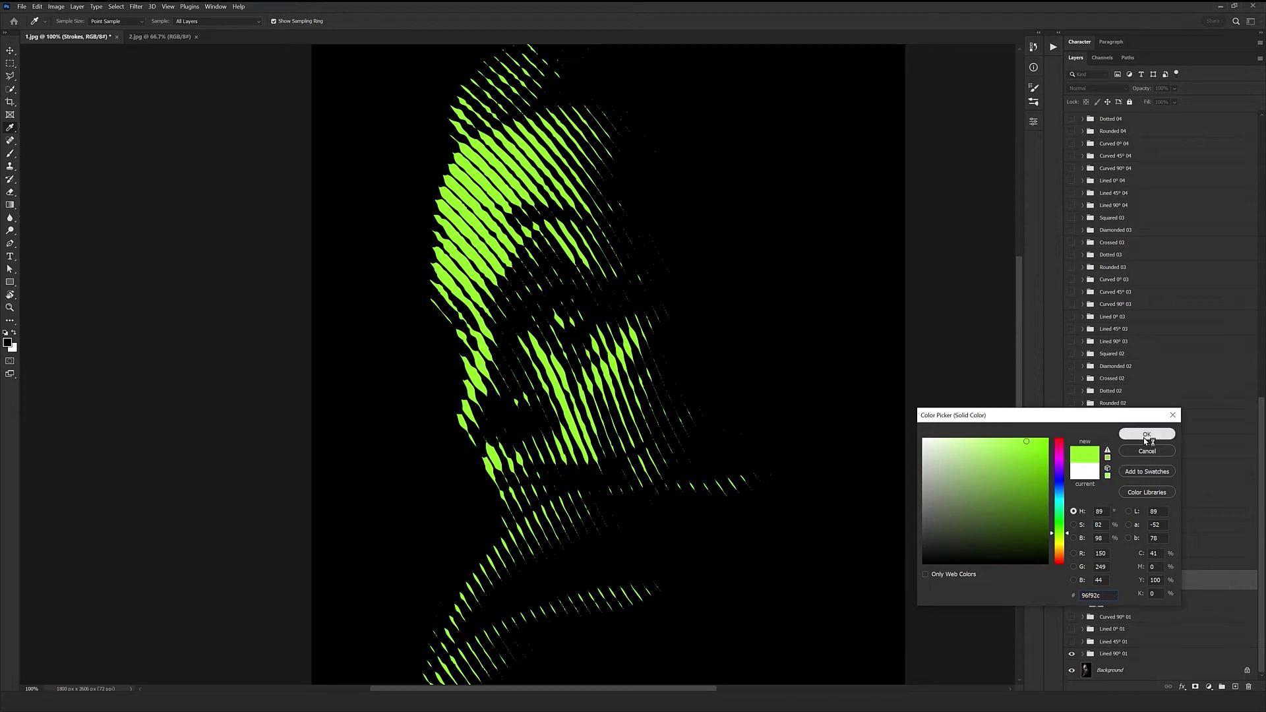
left_click(1147, 434)
Try other fill colours on the group's Background layer, cancel them, and undo the Strokes recolouring
left_click(1121, 601)
double_click(1095, 601)
left_click(1059, 504)
mouse_move(1029, 505)
left_mouse_down()
mouse_move(1020, 547)
mouse_move(1019, 528)
mouse_move(1001, 537)
mouse_move(1059, 536)
mouse_move(1059, 441)
left_mouse_up()
left_click(1060, 552)
left_click(1147, 451)
key("ctrl")
key("ctrl+z")
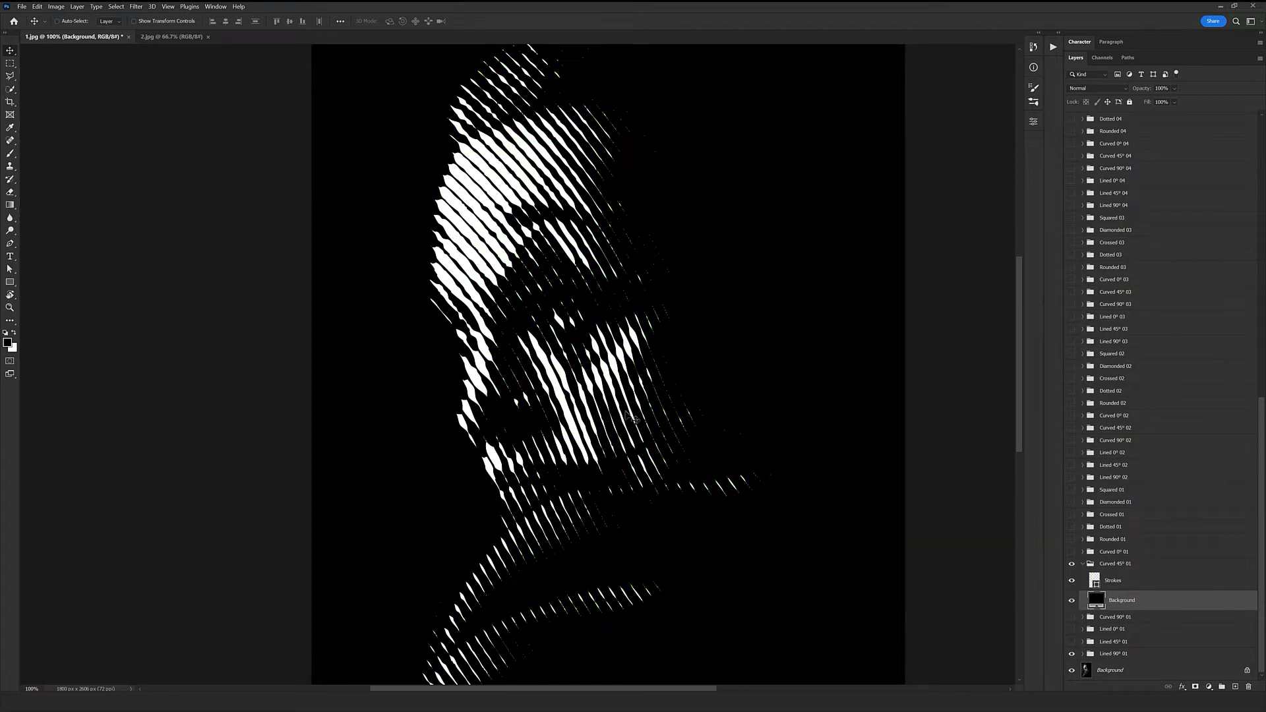
Select the Strokes layer and compare the halftone with the original portrait by temporarily isolating the bottom Background layer
left_click(1124, 580)
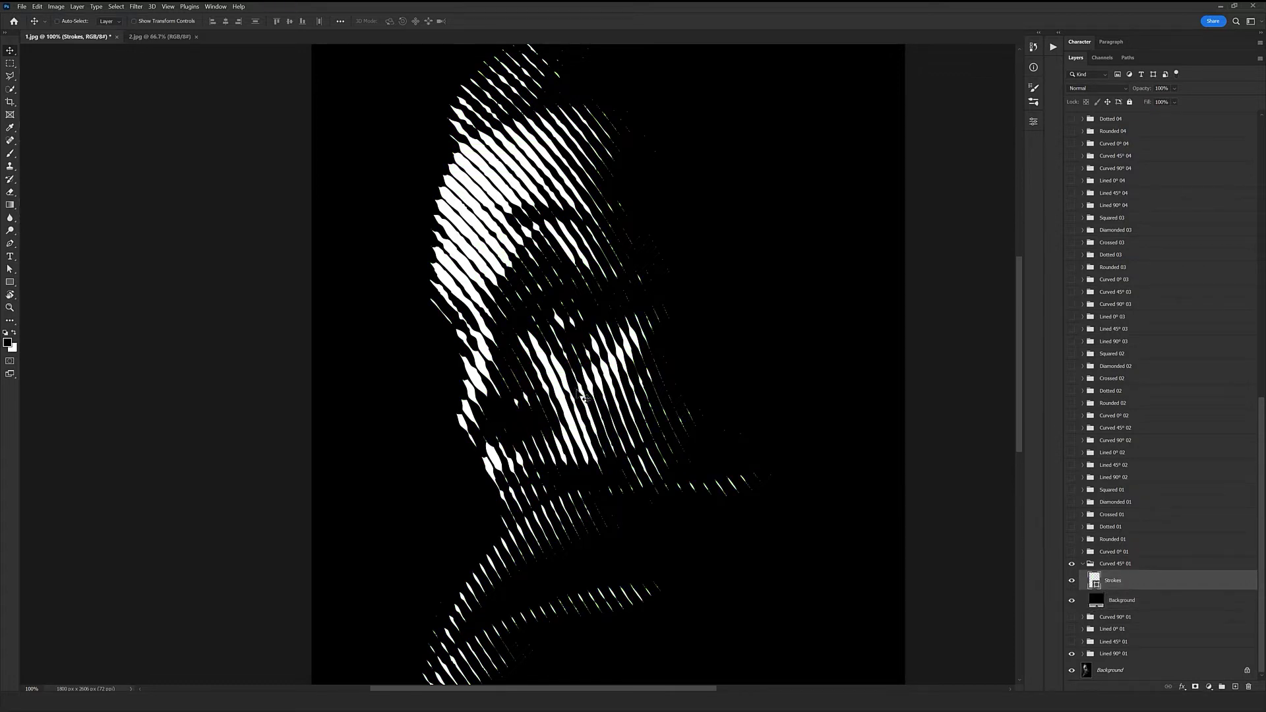
scroll(498, 403, "down", 3)
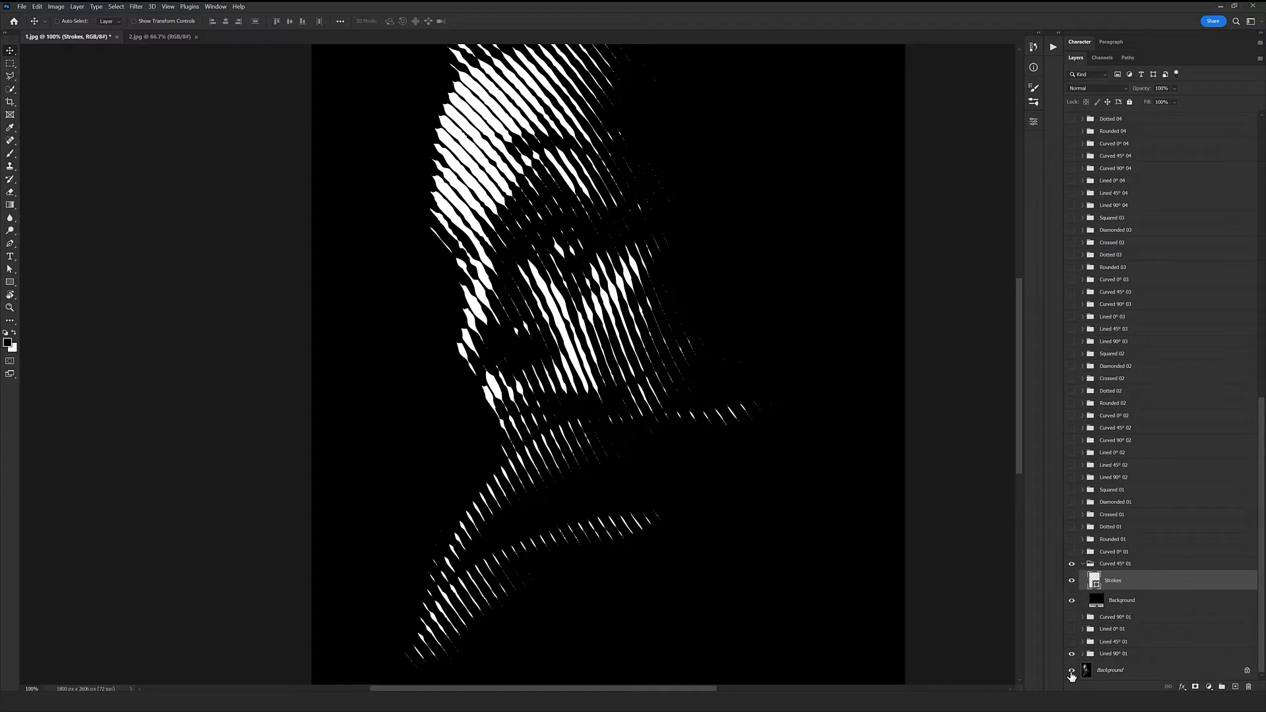
left_click(1072, 672)
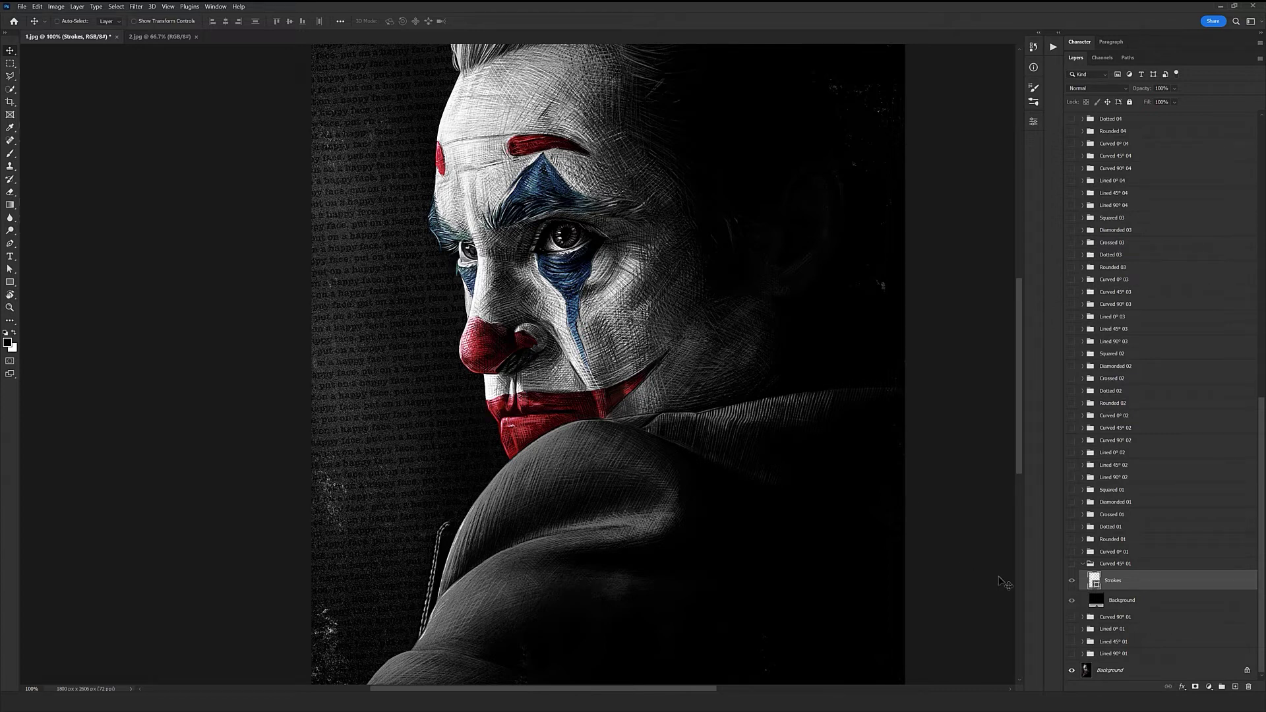
left_click(1072, 671, "alt")
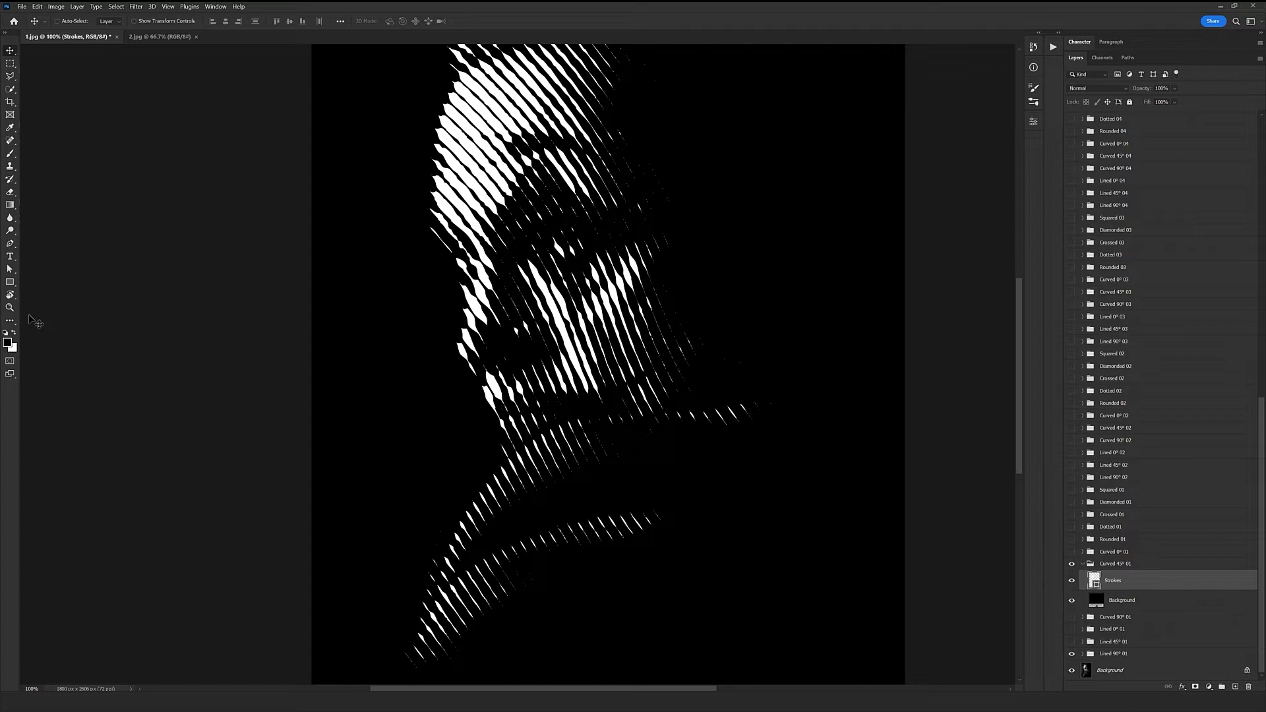
Draw a closed Pen shape around the mouth and chin above the Strokes layer, about 528 px wide and 311 px high
left_click(10, 244)
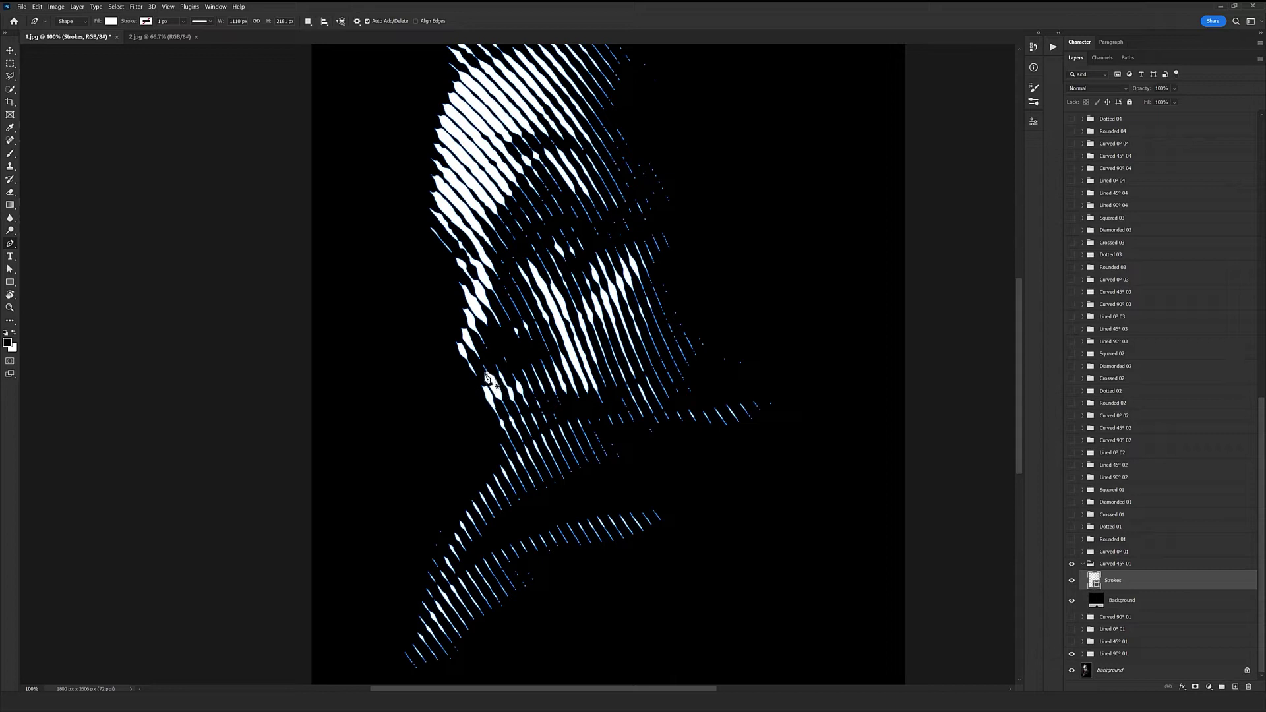
left_click(467, 394)
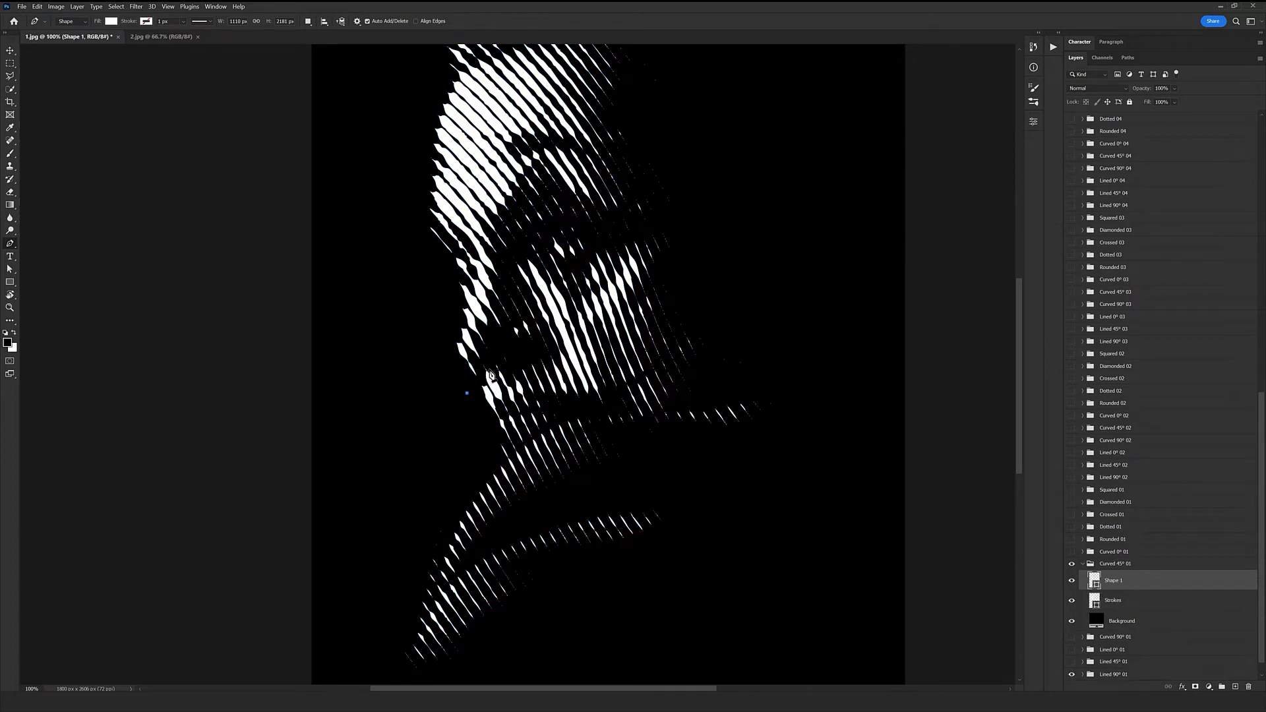
left_click(488, 361)
left_click(510, 362)
left_click_drag(526, 368, 533, 376)
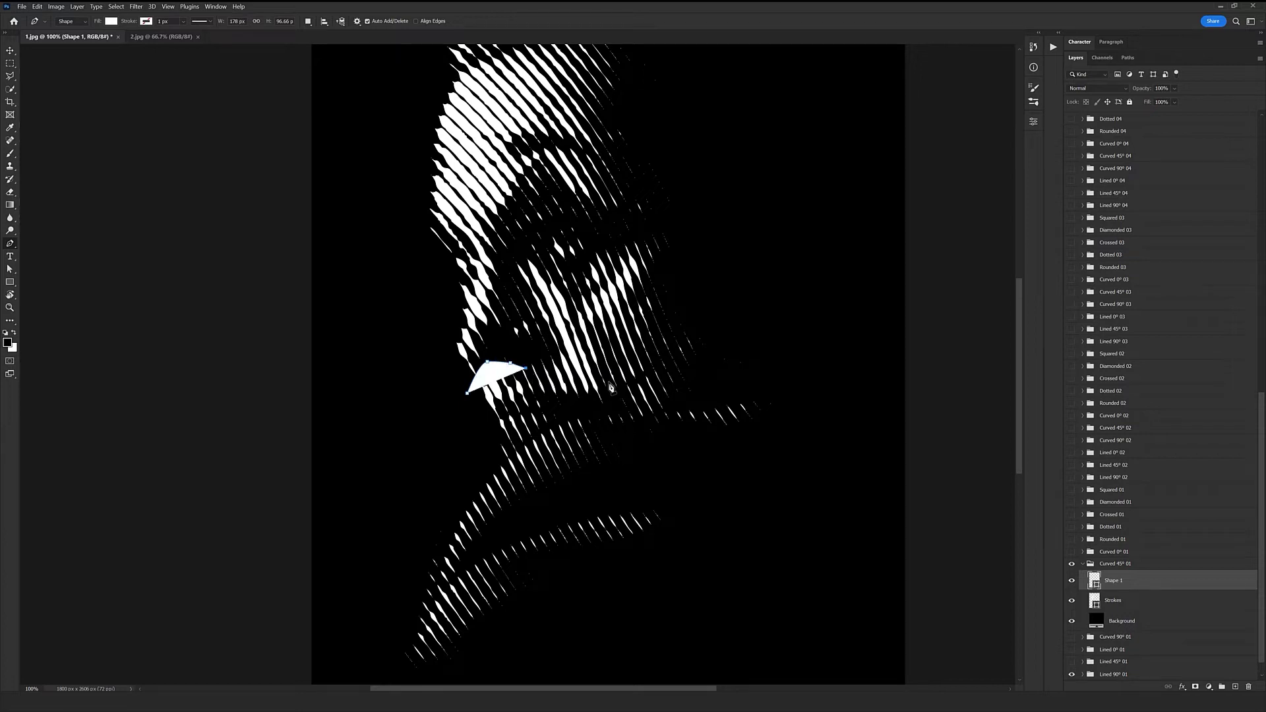
left_click_drag(628, 383, 670, 366)
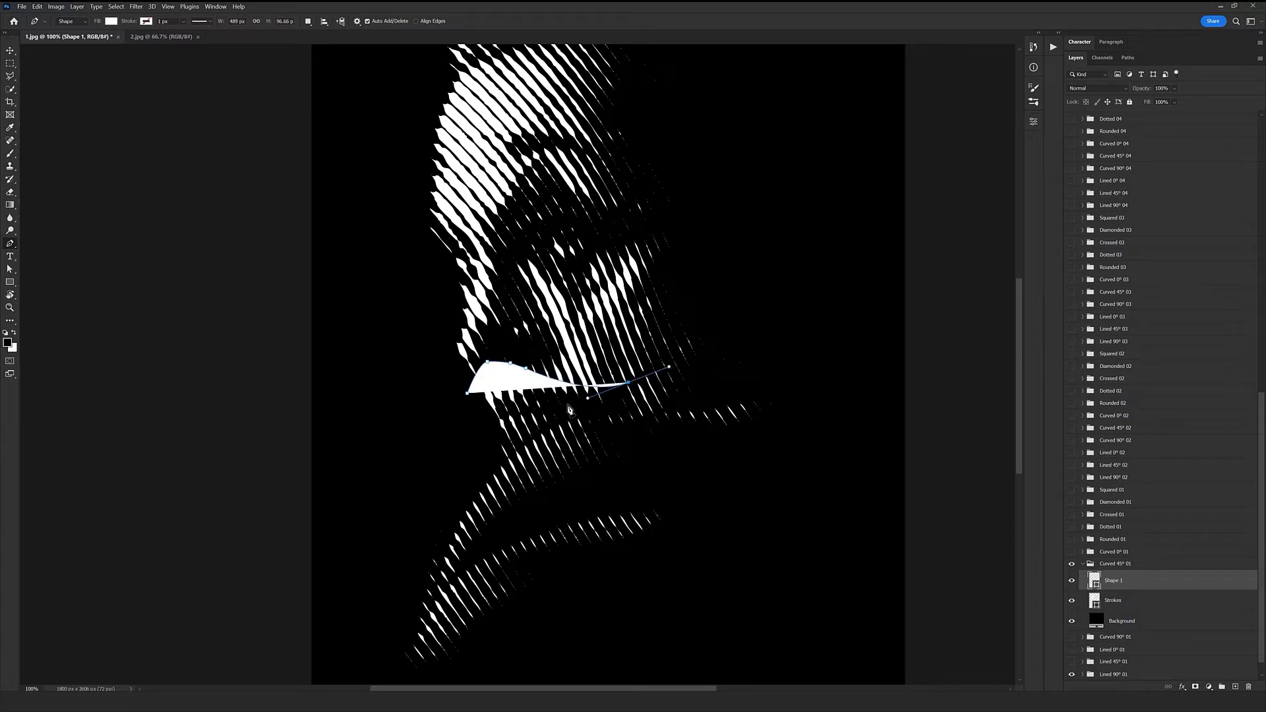
left_click(477, 464)
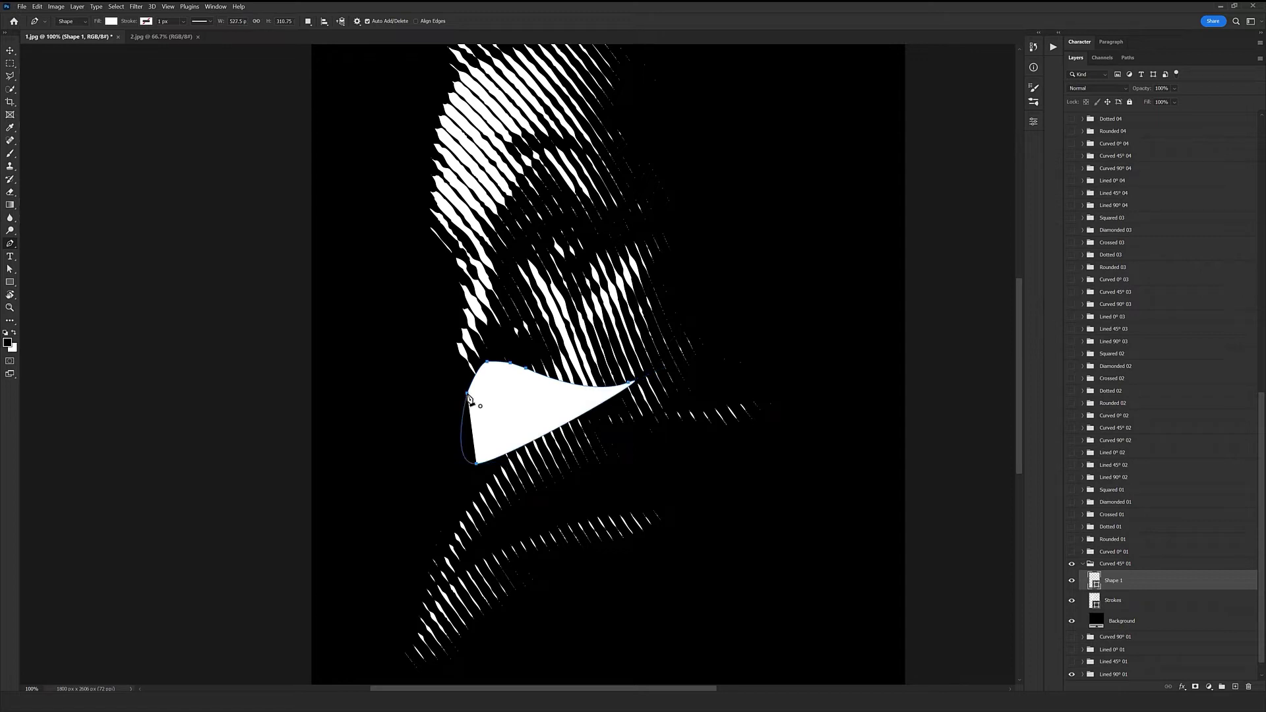
left_click(467, 394)
Fill the mouth shape with red ed1414 and clip it to the Strokes layer
double_click(1095, 583)
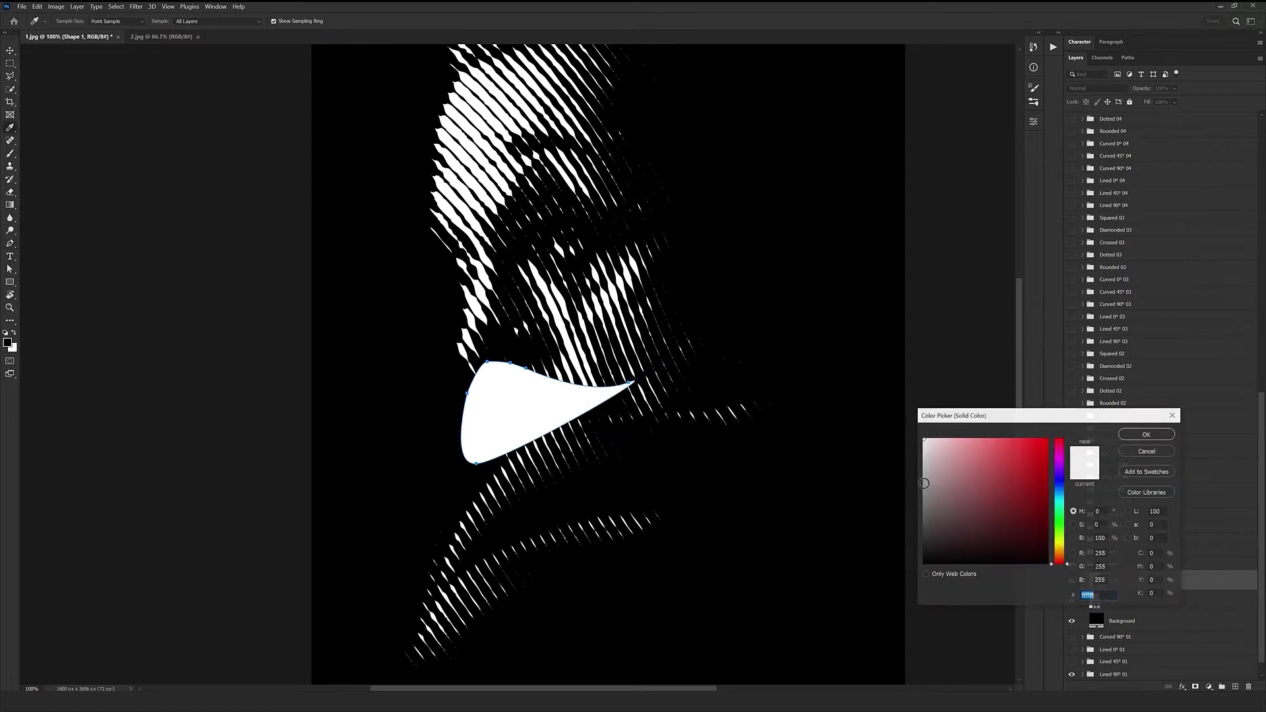
left_click(1039, 447)
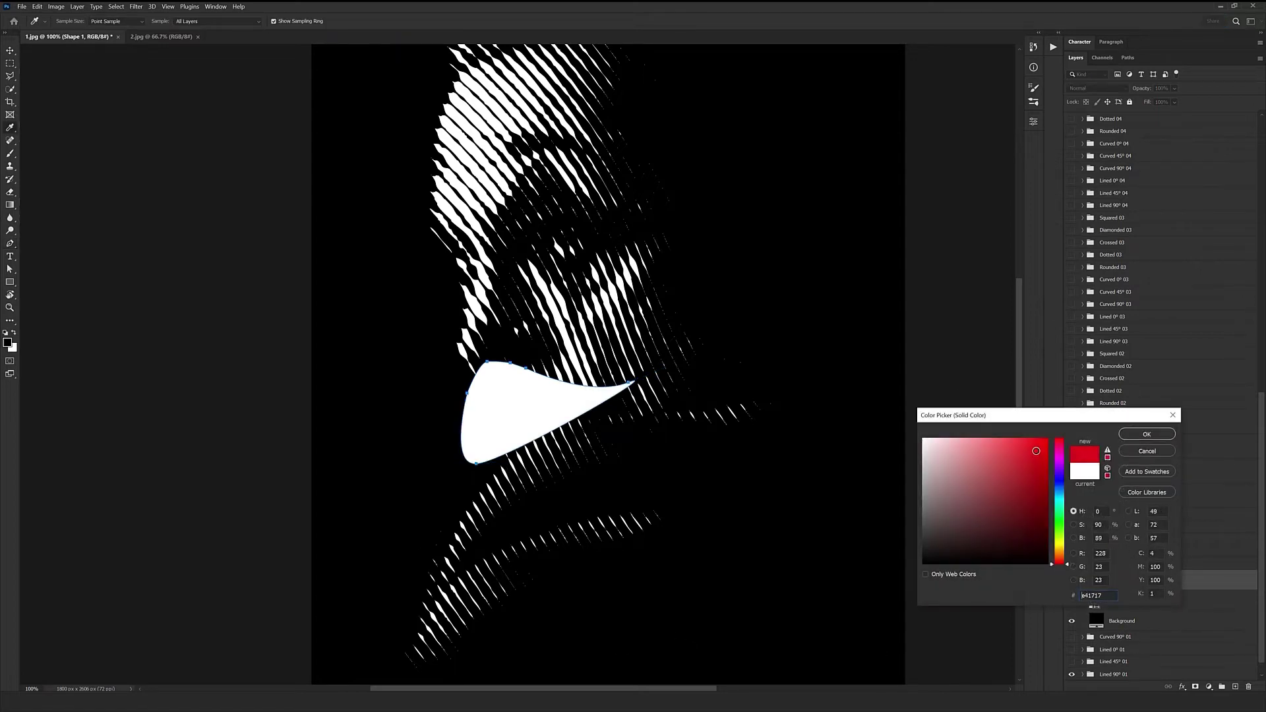
left_click(1146, 434)
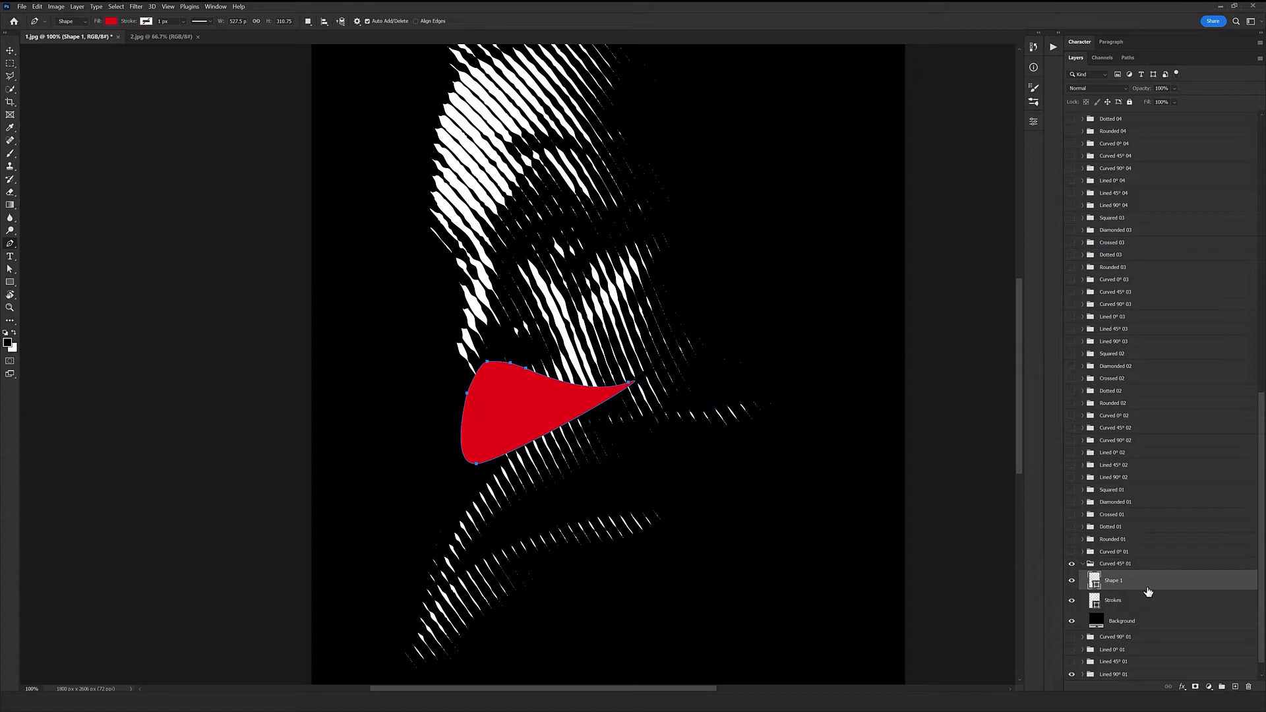
right_click(1186, 587)
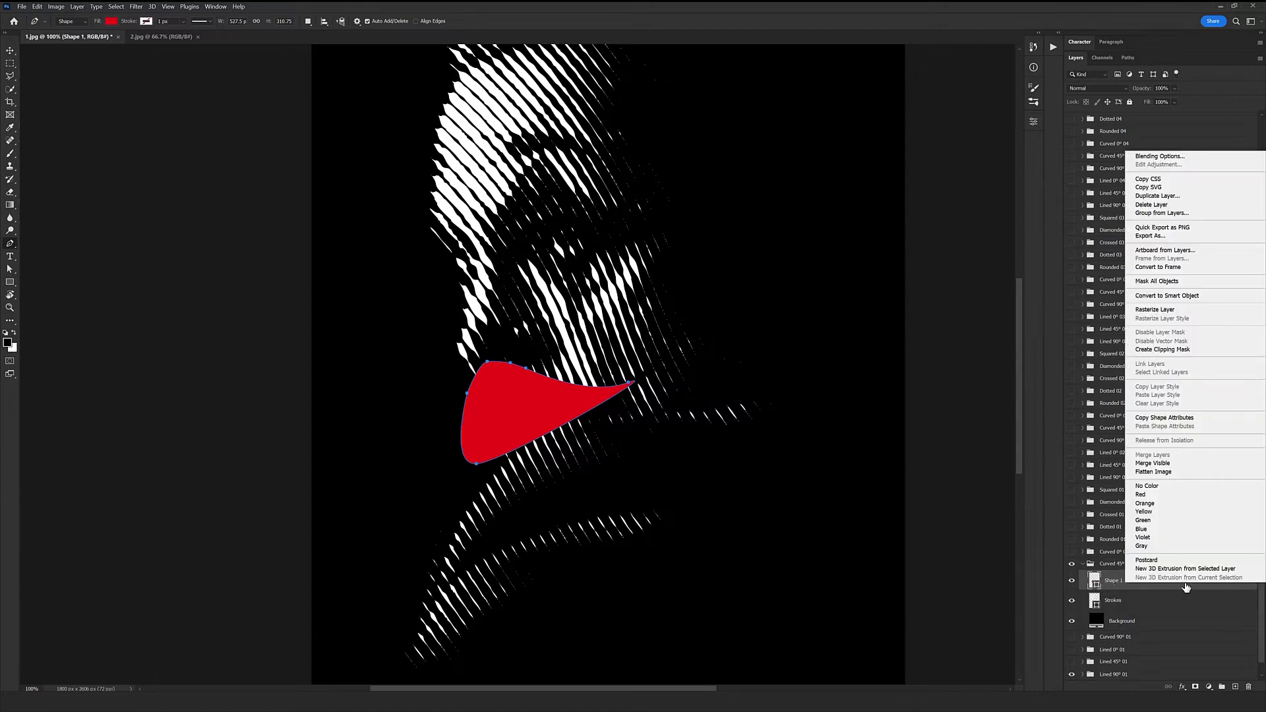
left_click(1176, 350)
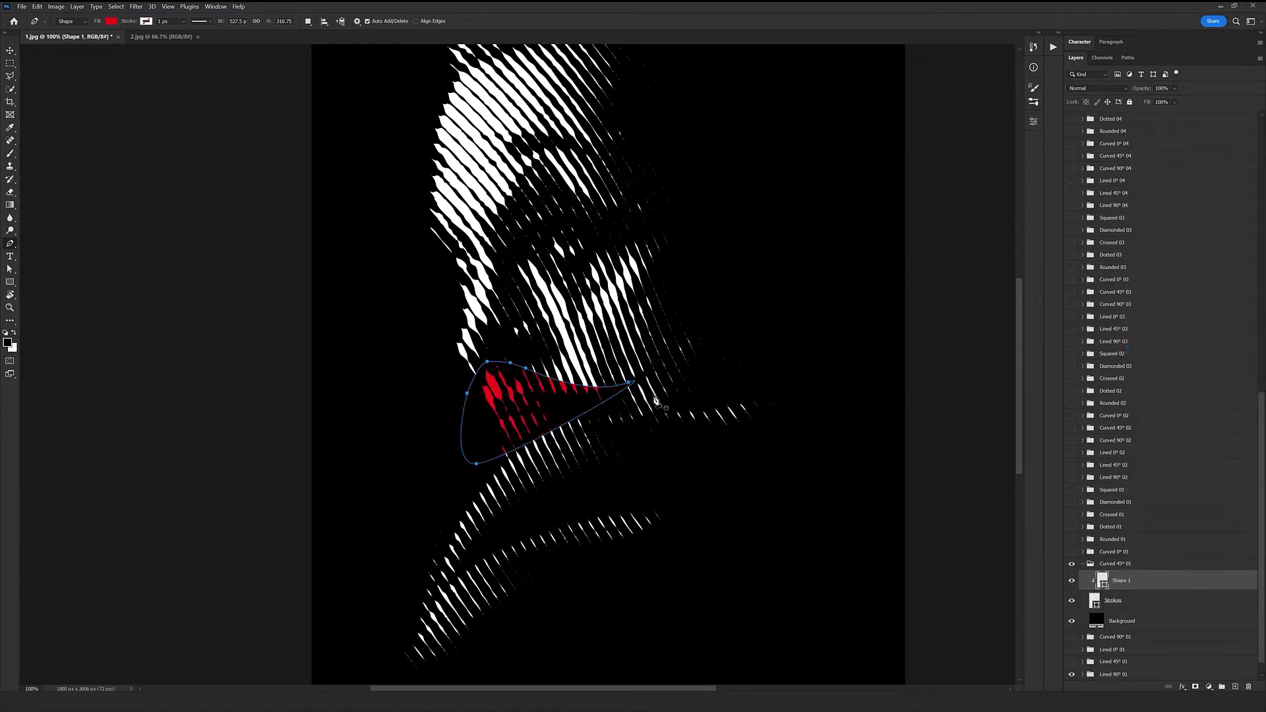
Reshape the upper front edge of the mouth path with the Direct Selection tool by adjusting the curve at the upper lip
key("v")
scroll(575, 451, "down", 1)
scroll(575, 450, "up", 1)
left_click_drag(705, 426, 695, 430)
scroll(498, 412, "up", 1)
key("a")
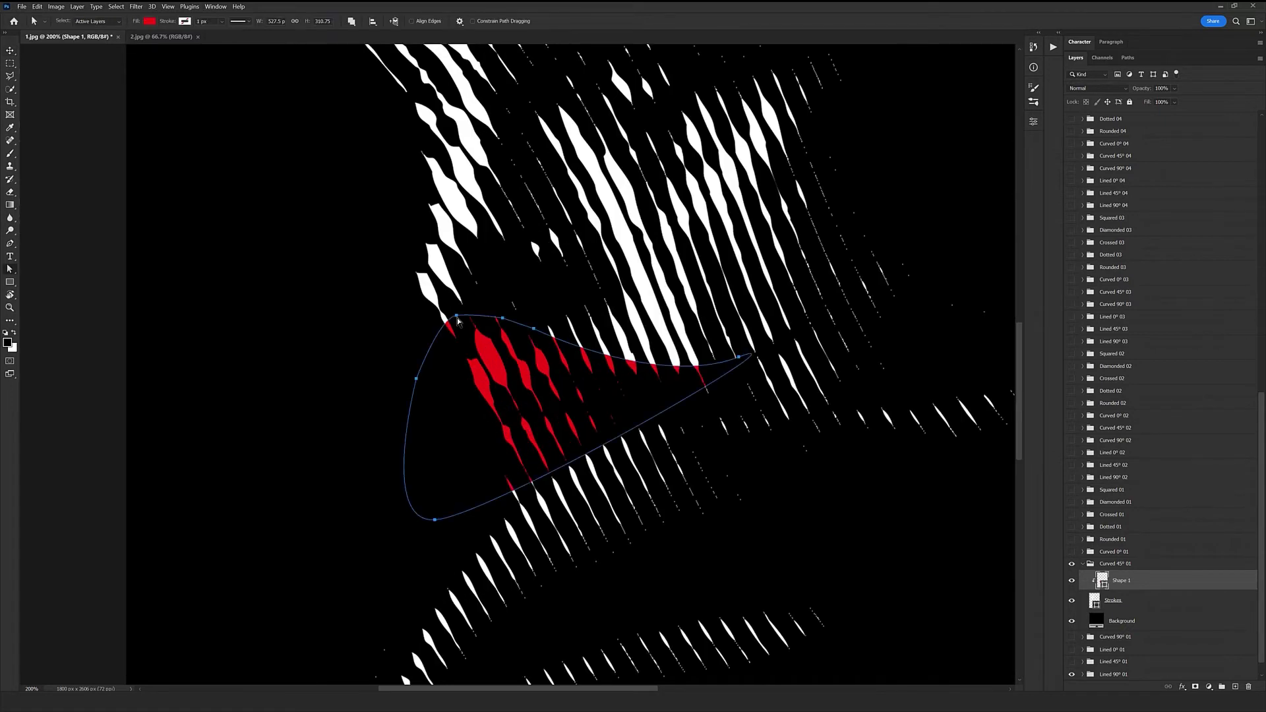
right_click(10, 270)
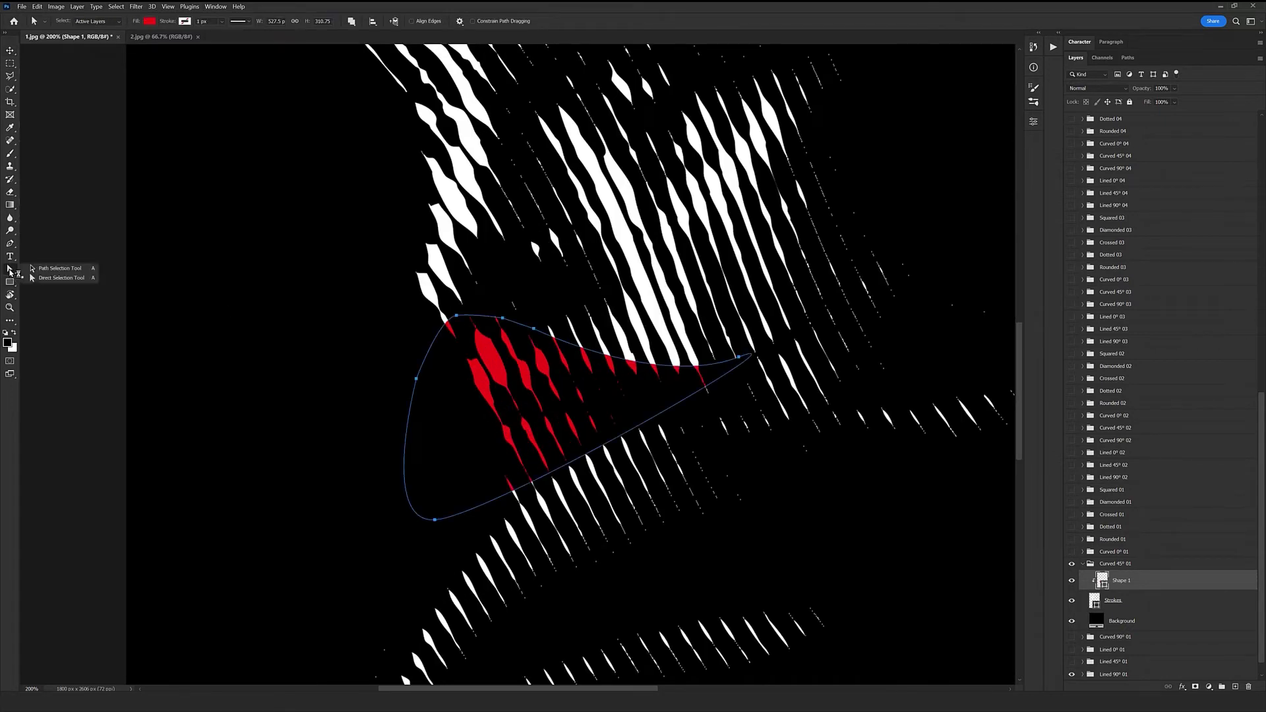
left_click(63, 279)
left_click(455, 316)
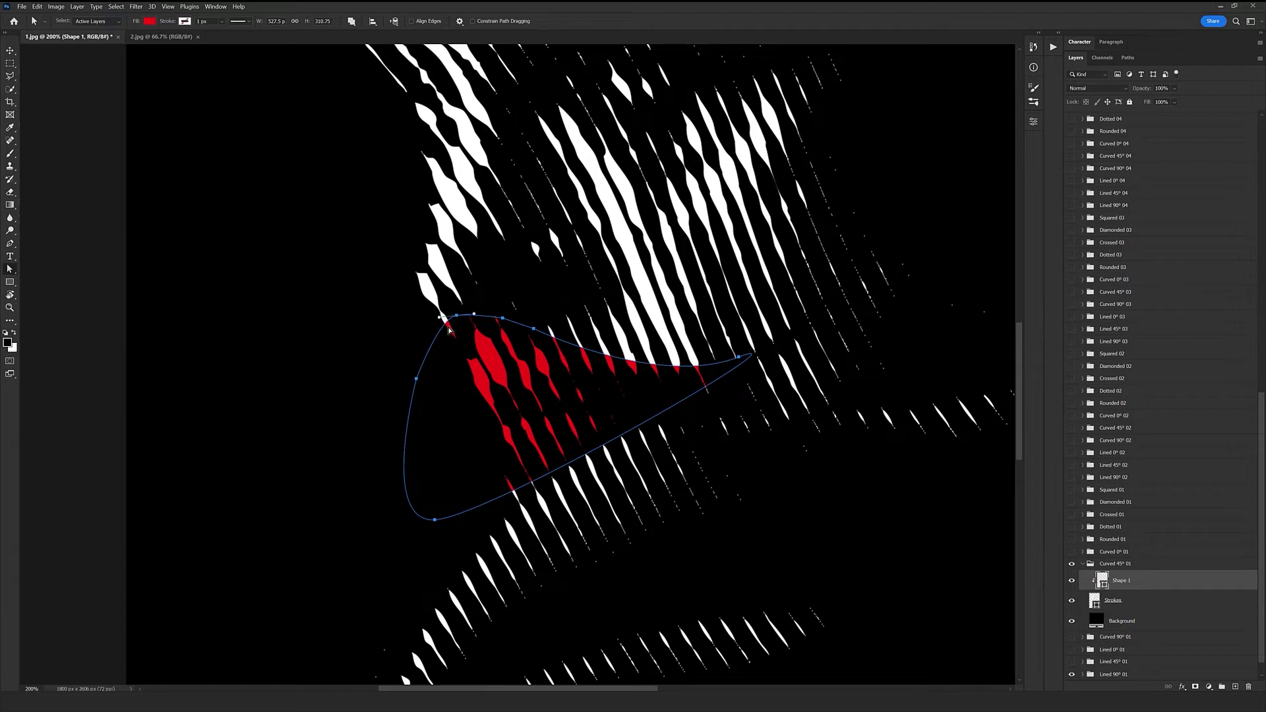
left_click_drag(439, 338, 473, 351)
Move the chin and mouth-corner anchors and adjust the lower curve handle, making the path about 508 px wide and 317 px high
left_click_drag(436, 520, 441, 526)
key("ctrl+z")
key("ctrl+z")
left_click_drag(742, 360, 813, 342)
left_click_drag(435, 521, 477, 516)
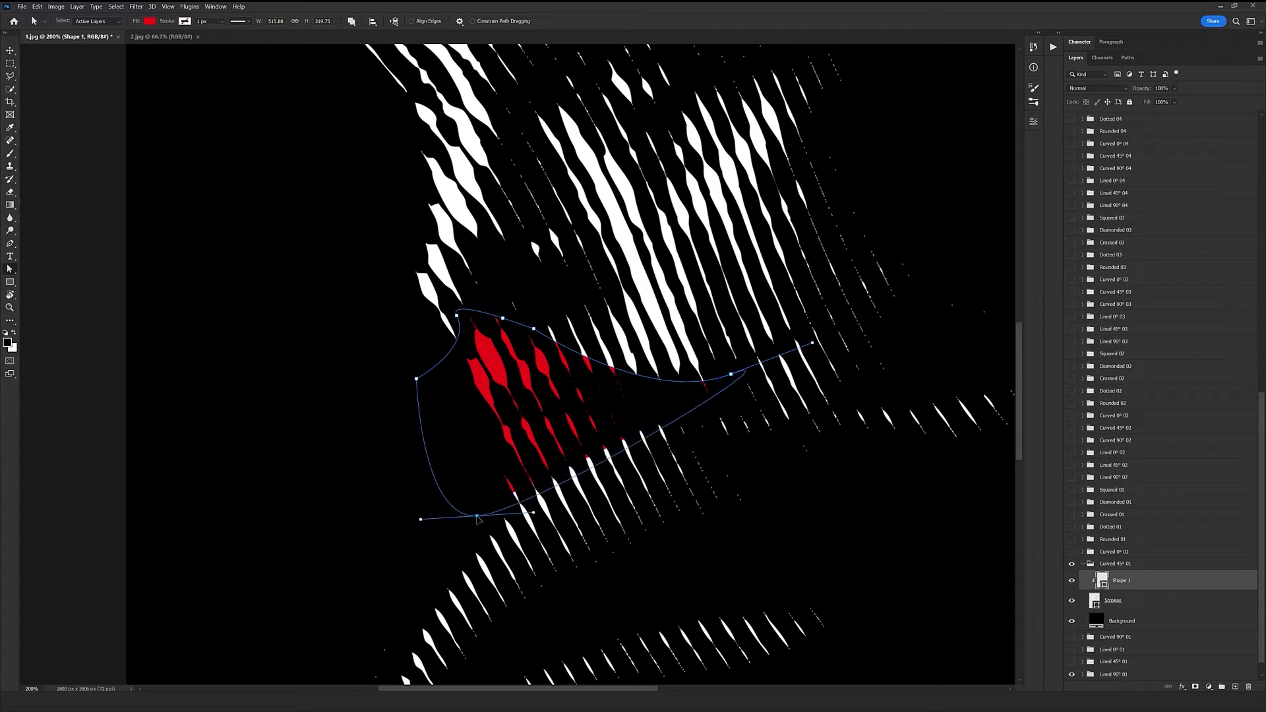
left_click_drag(731, 376, 737, 351)
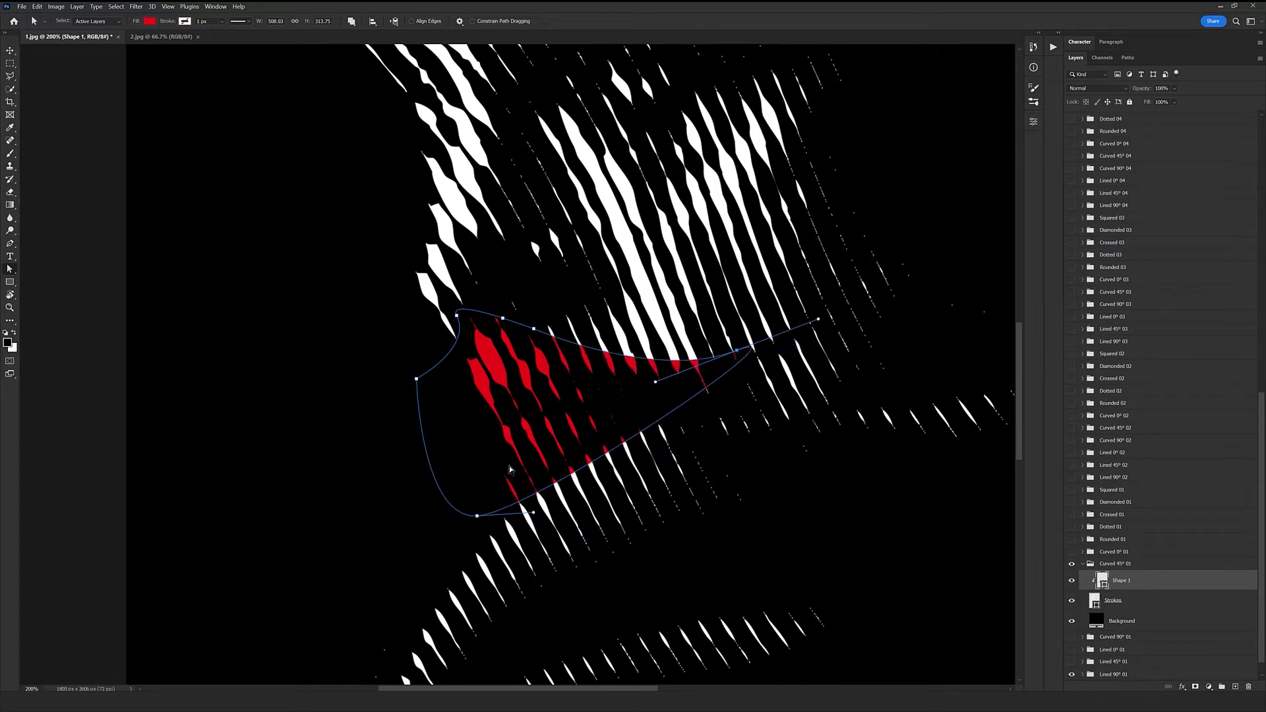
left_click_drag(533, 512, 533, 491)
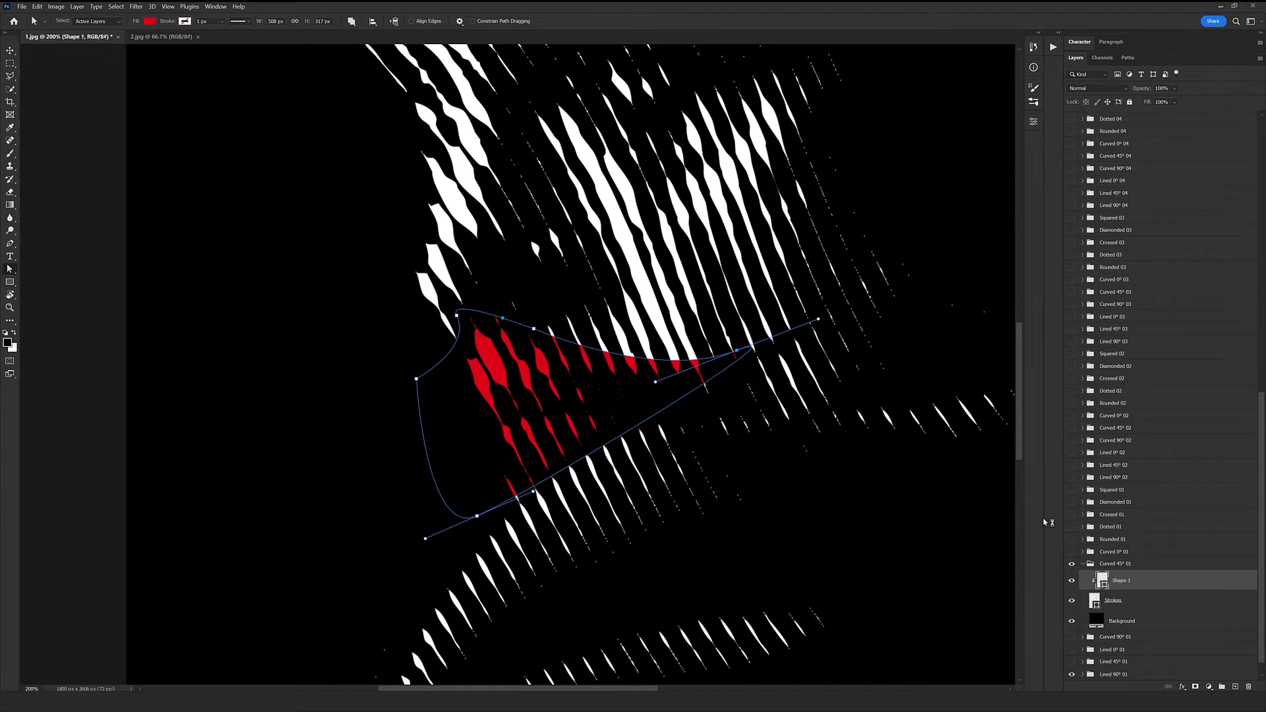
Hide the red mouth shape and add a new empty layer clipped to the Strokes layer
left_click(1071, 582)
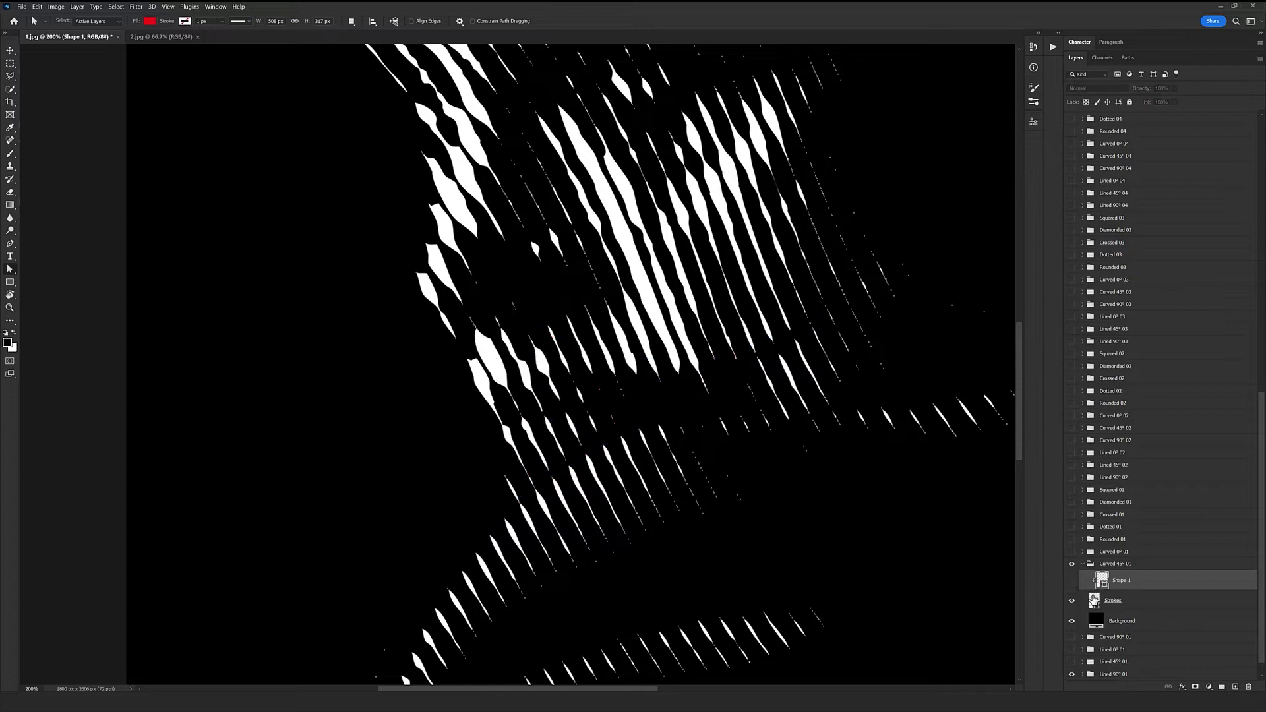
left_click(1148, 601)
left_click(1235, 686)
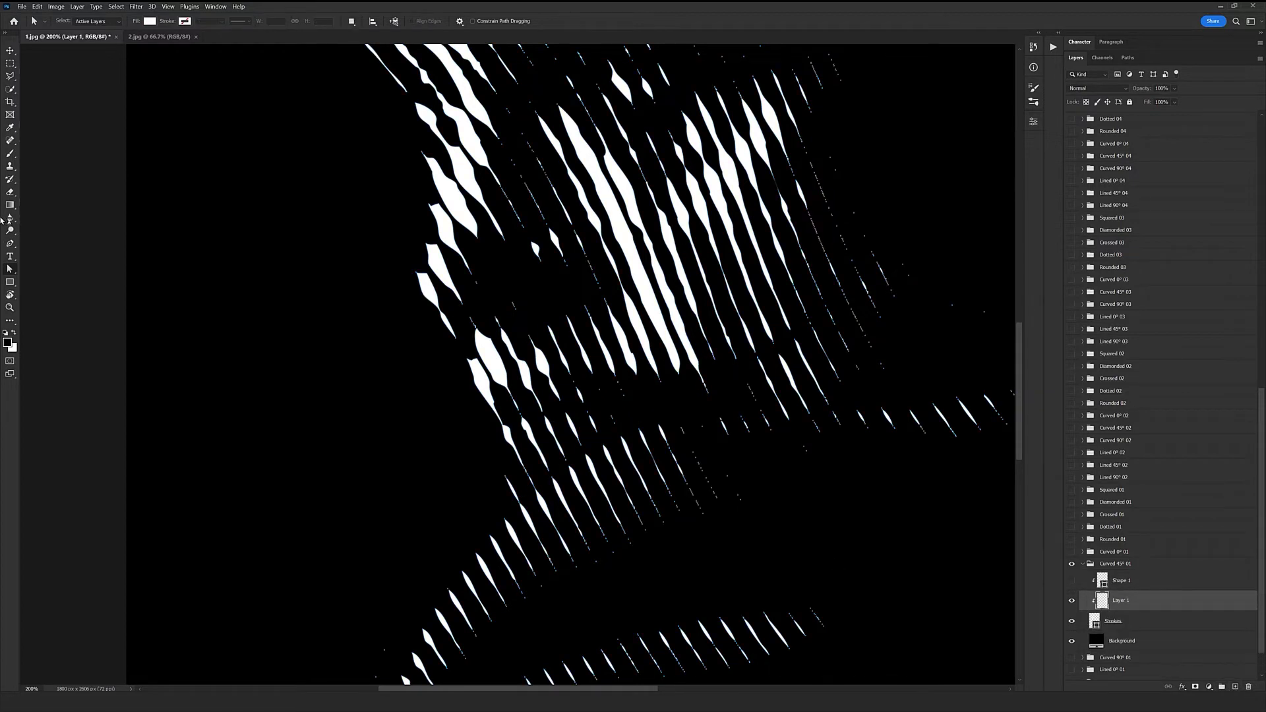
Set up the Brush tool with a smaller, hard-edged tip and a red foreground colour
key("b")
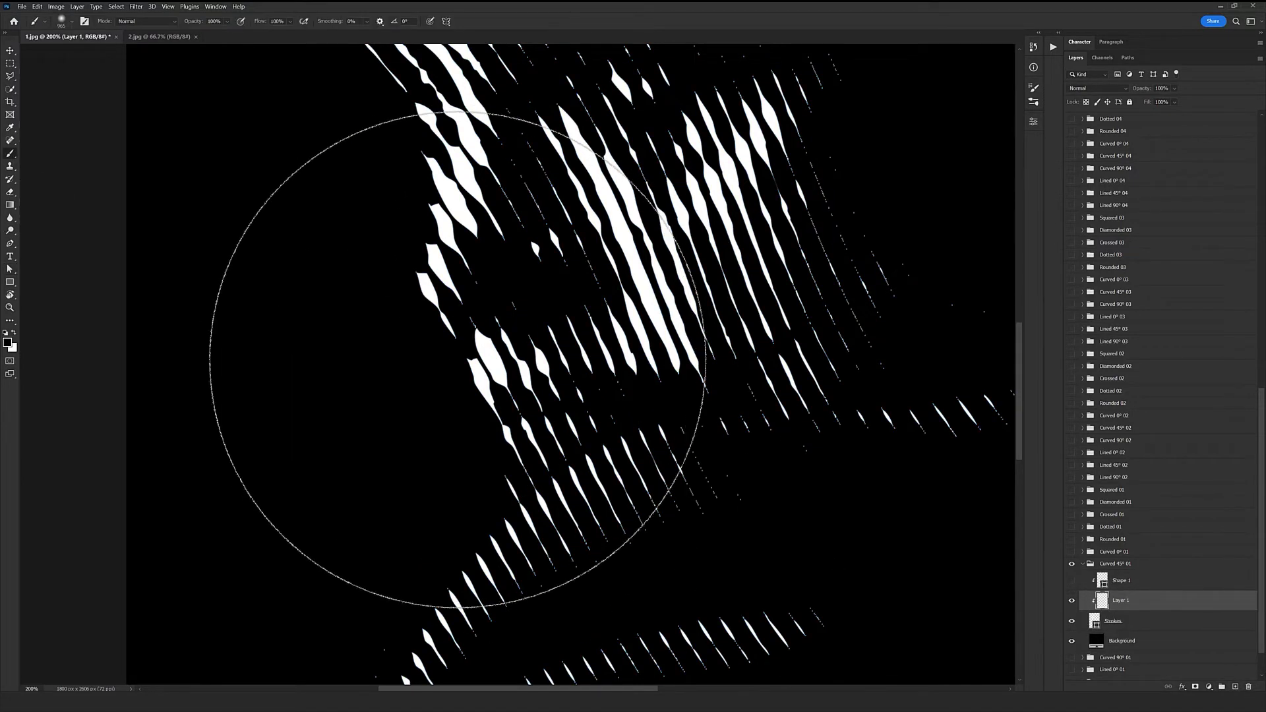
left_click_drag(514, 412, 509, 455)
mouse_move(528, 344)
left_mouse_down()
mouse_move(512, 371)
mouse_move(503, 519)
left_mouse_up()
left_click_drag(451, 368, 431, 371)
left_click(9, 343)
left_click(12, 343)
left_click(1043, 443)
left_click(1148, 434)
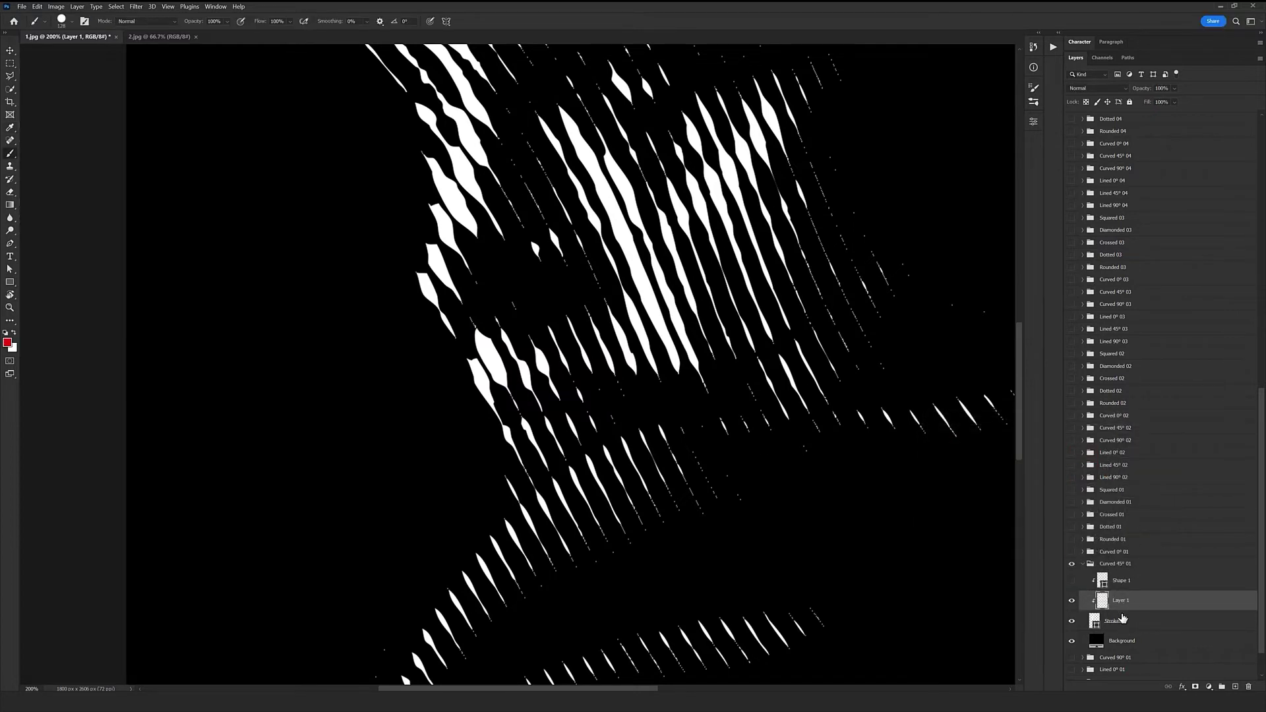
Paint the halftone lines over the mouth and lips red on the clipped layer
mouse_move(497, 418)
left_mouse_down()
mouse_move(485, 395)
mouse_move(510, 438)
mouse_move(533, 435)
mouse_move(529, 451)
mouse_move(596, 423)
mouse_move(514, 380)
mouse_move(489, 345)
mouse_move(505, 371)
mouse_move(517, 349)
mouse_move(549, 393)
mouse_move(549, 344)
mouse_move(587, 393)
mouse_move(623, 396)
mouse_move(591, 320)
mouse_move(622, 381)
mouse_move(760, 397)
mouse_move(597, 430)
left_mouse_up()
key("ctrl+minus")
key("ctrl+minus")
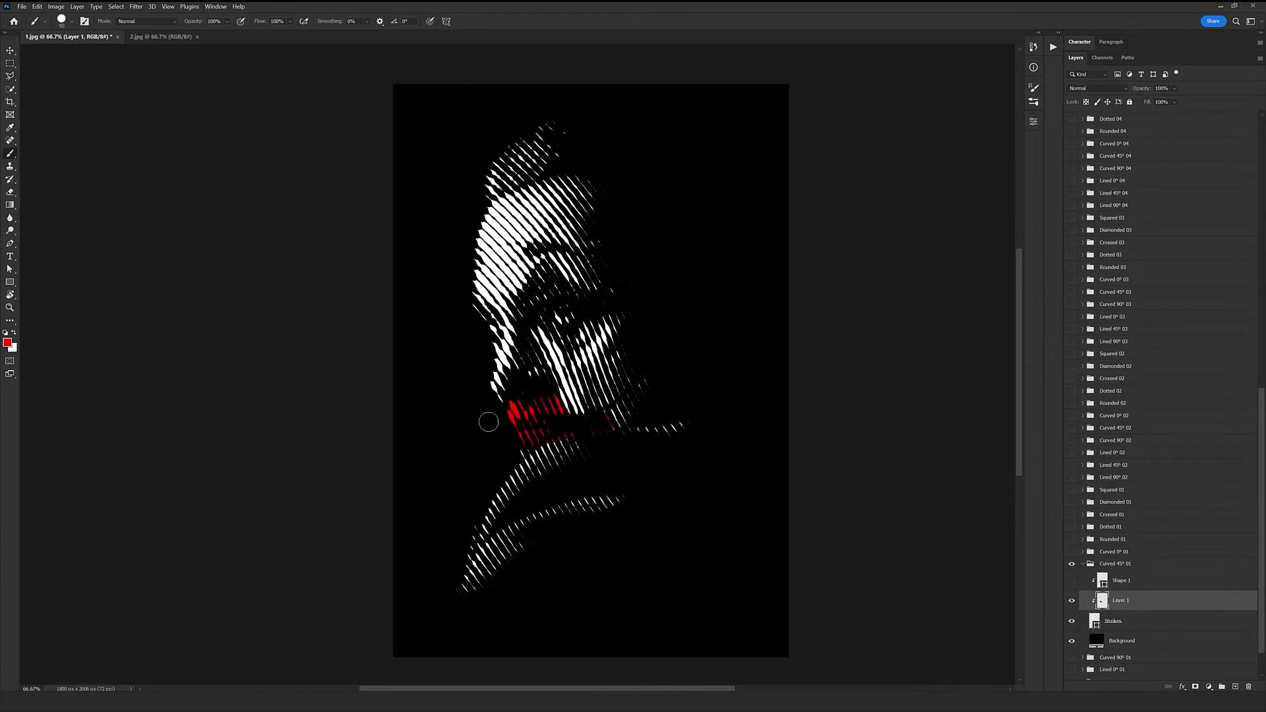
Compare the red areas with the original portrait's face paint by repeatedly isolating and restoring the bottom Background layer
key("ctrl+plus")
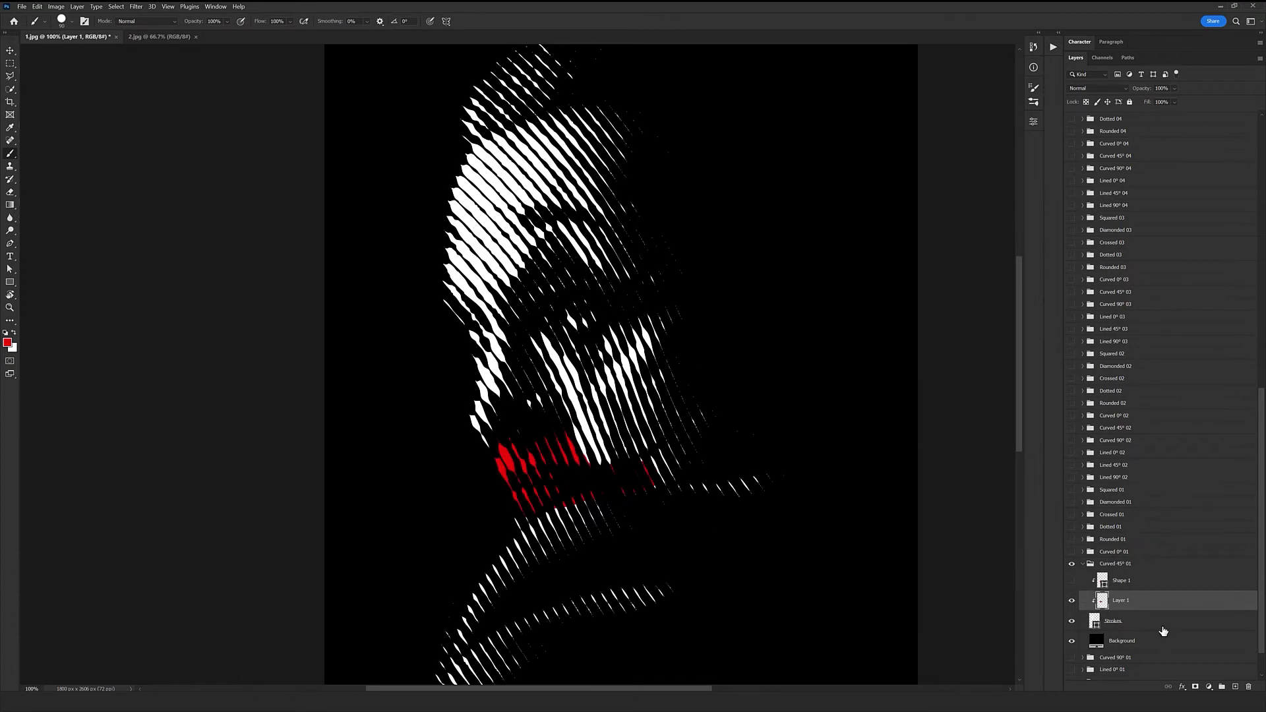
scroll(1165, 632, "down", 1)
left_click(1072, 670)
left_click(1071, 670)
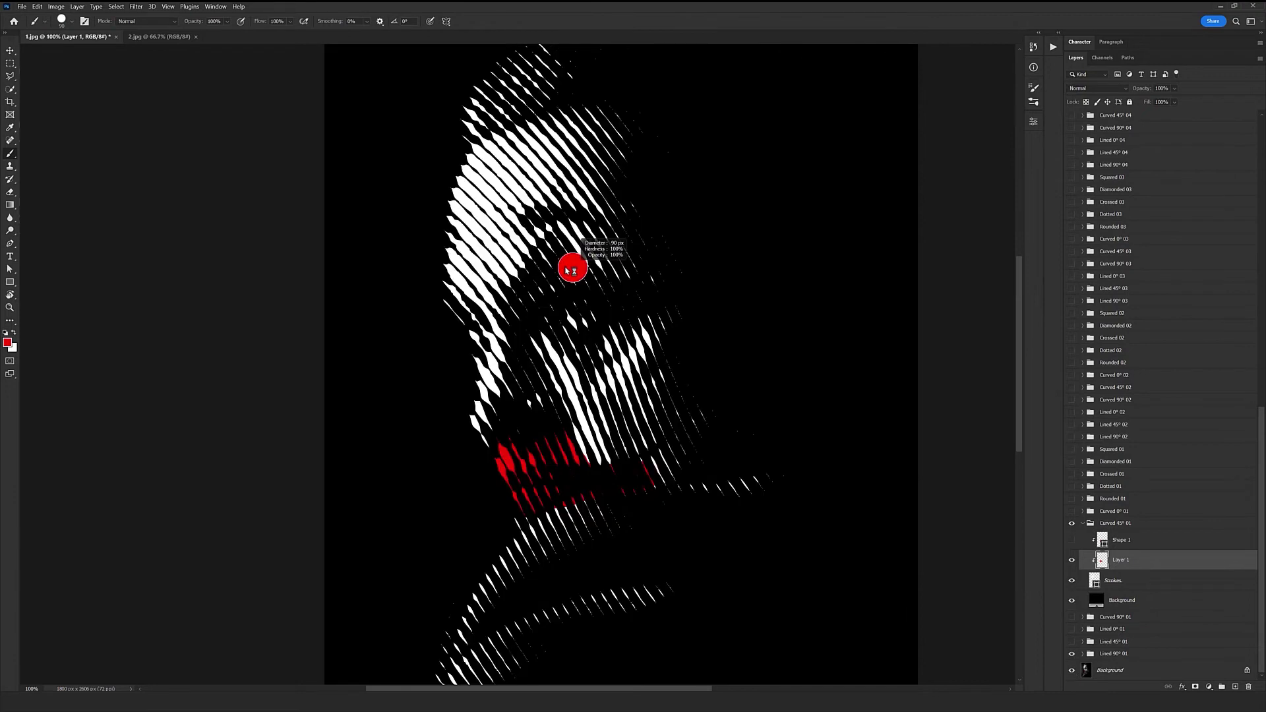
left_click(1072, 671)
left_click(1072, 670)
left_click(1072, 670)
left_click(1072, 670)
left_click(1072, 670)
left_click(1072, 670)
Resize the brush and paint a red mark over the halftone lines at the front edge of the forehead
right_click(448, 227, "alt")
left_click(448, 228)
key("ctrl+z")
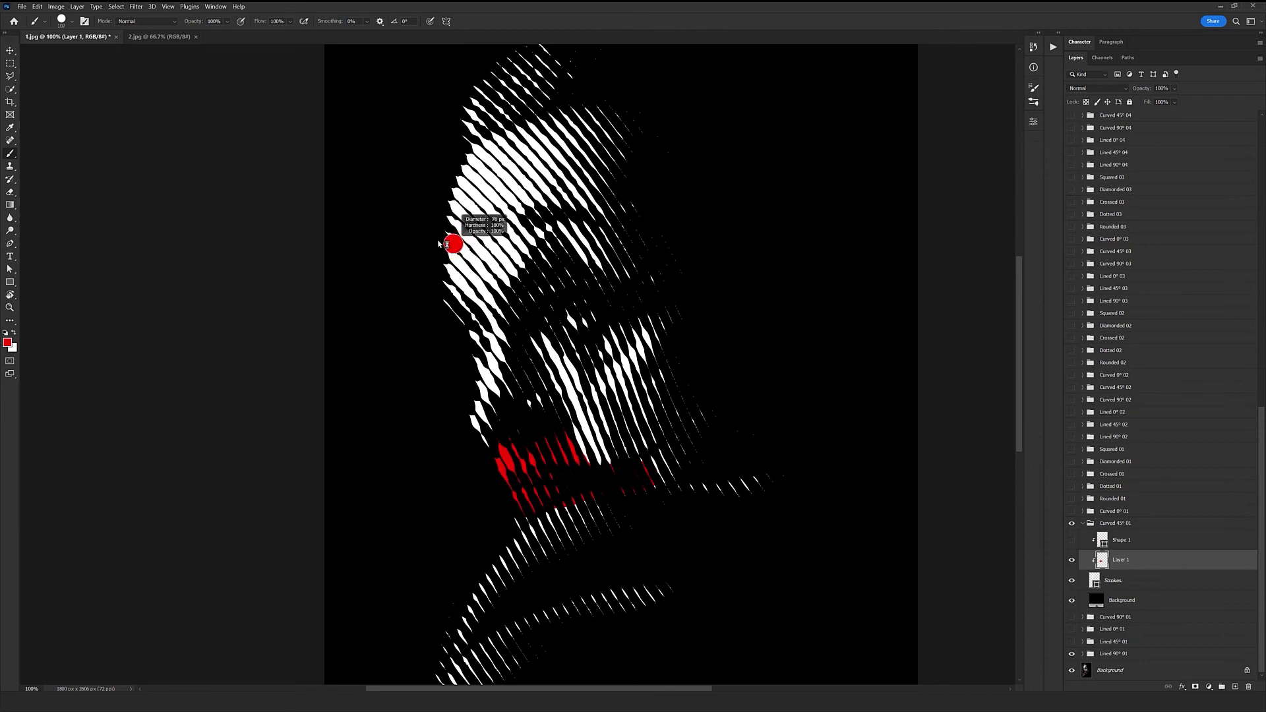
left_click(455, 229)
left_click_drag(466, 222, 456, 209)
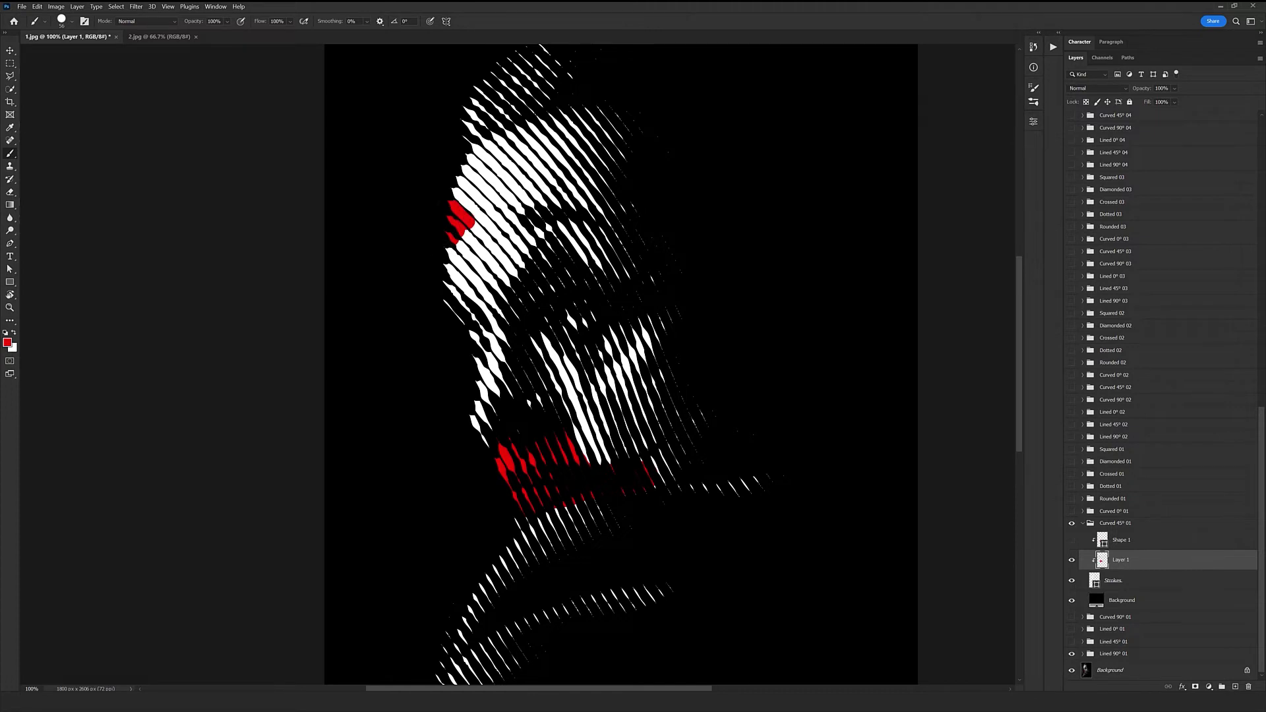
Erase the red paint from the halftone lines just below the mouth on Layer 1 with a resized Eraser
scroll(492, 248, "down", 1)
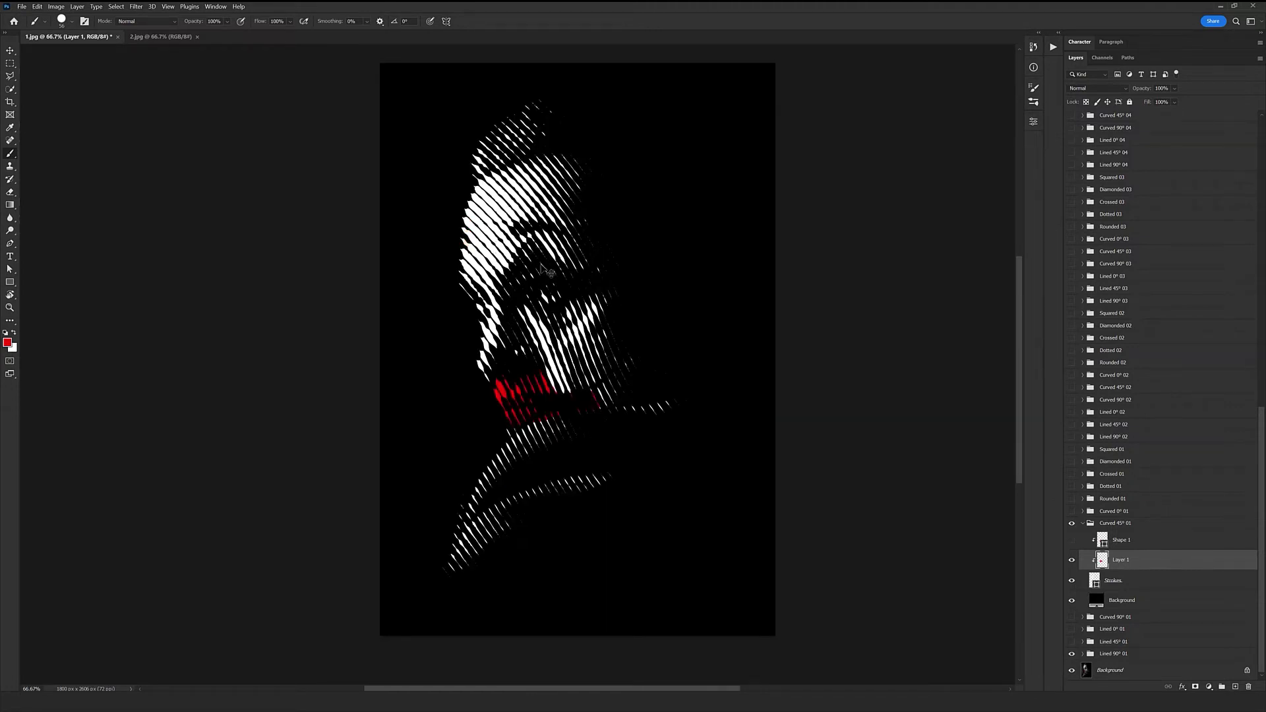
left_click(562, 339, "ctrl")
right_click(537, 471, "alt")
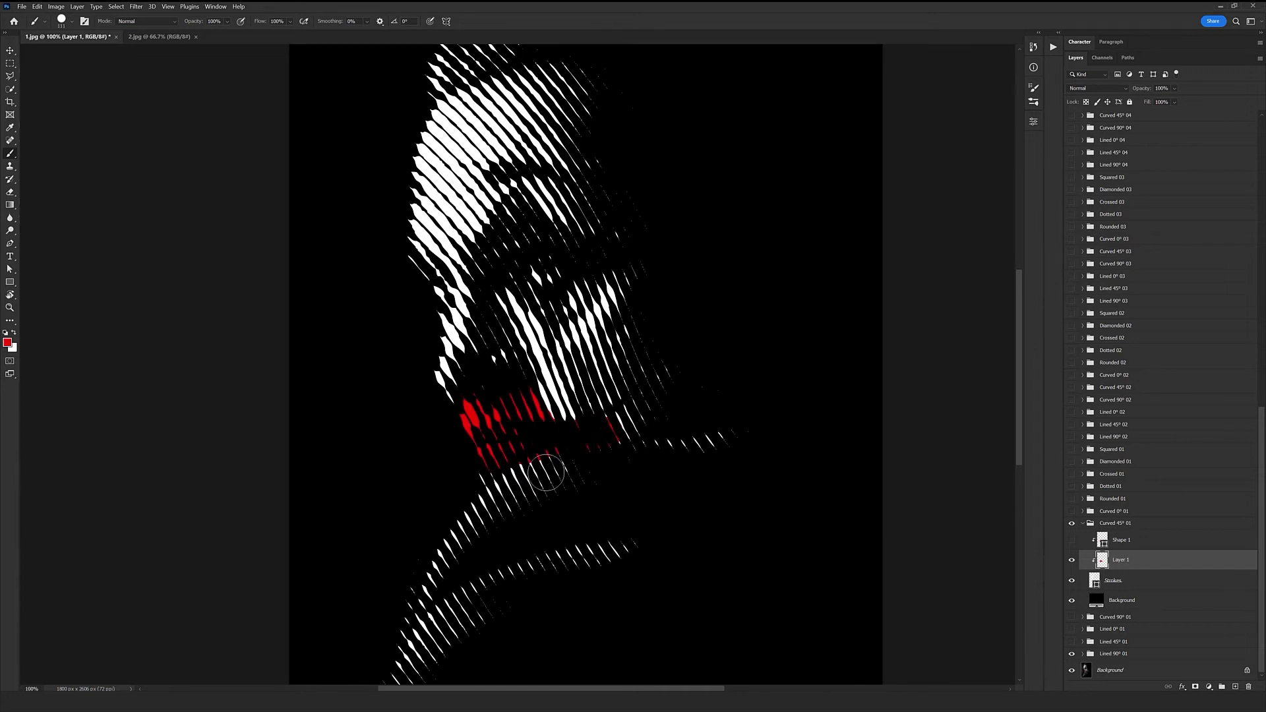
key("e")
right_click(539, 468, "alt")
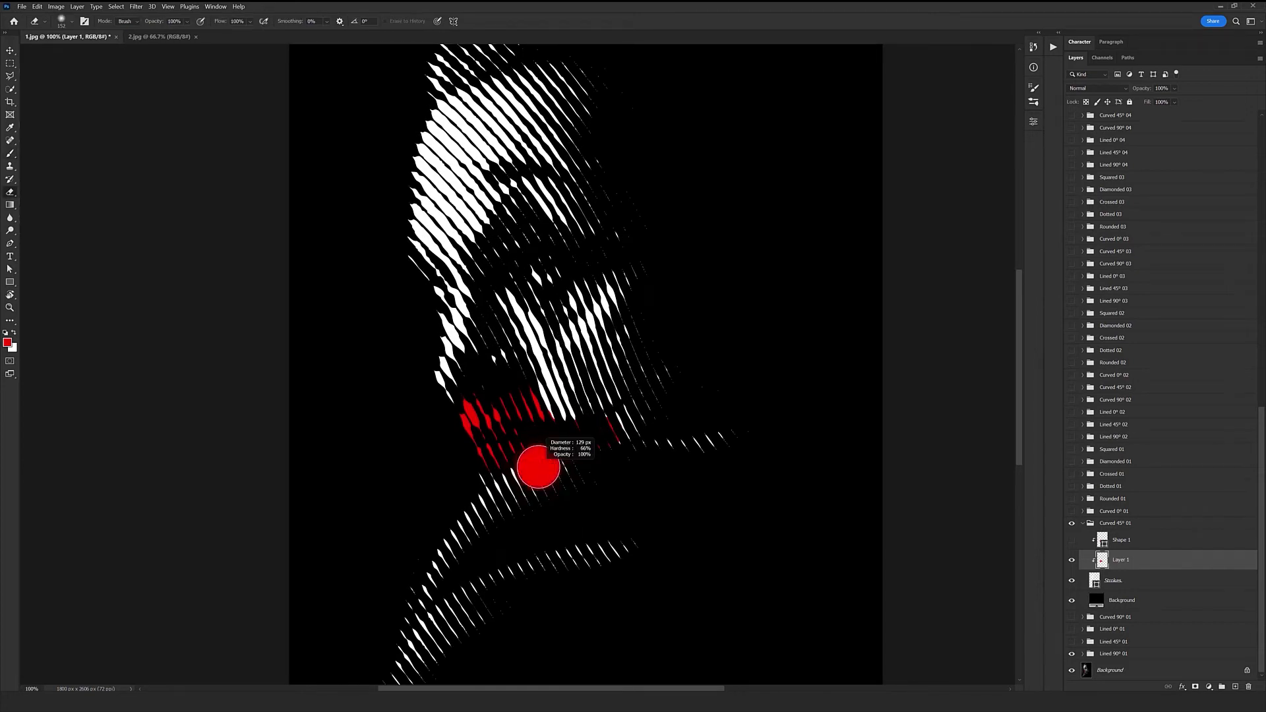
mouse_move(533, 473)
left_mouse_down()
mouse_move(559, 457)
mouse_move(549, 460)
mouse_move(589, 465)
left_mouse_up()
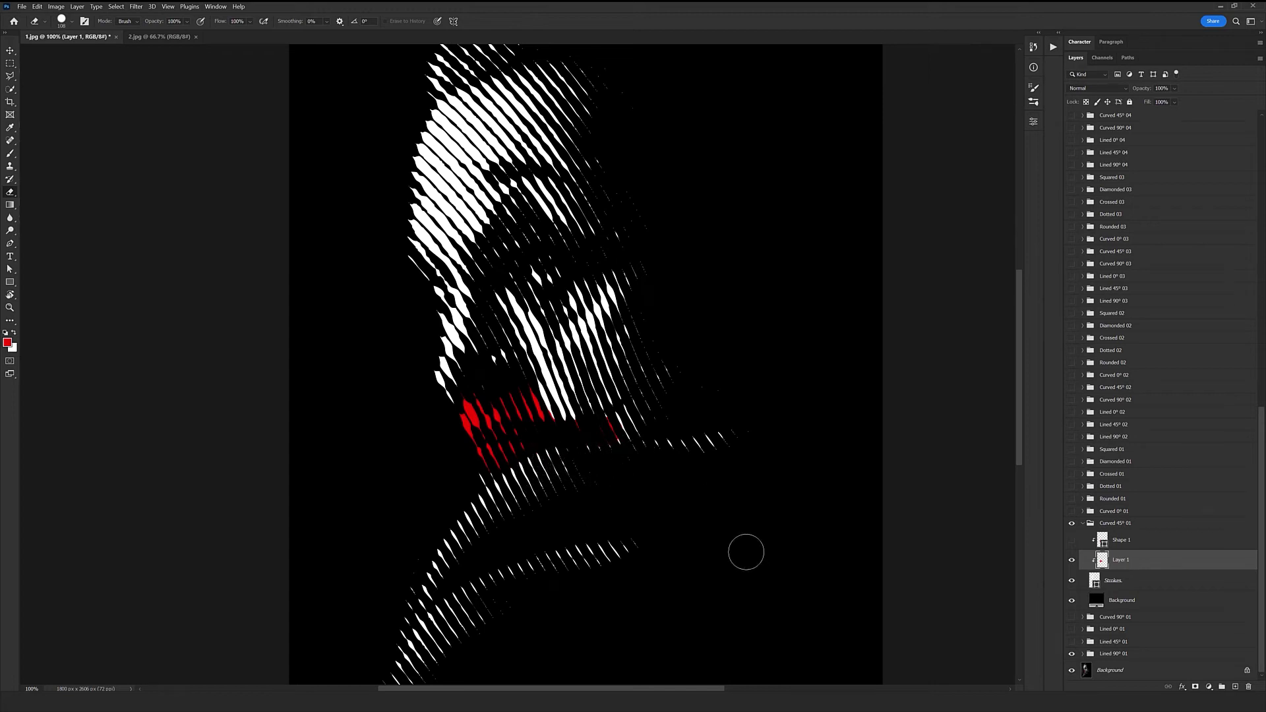
Remove stray dots beyond the shadowed edge of the cheek from the Strokes layer with the Direct Selection tool
left_click(1136, 584)
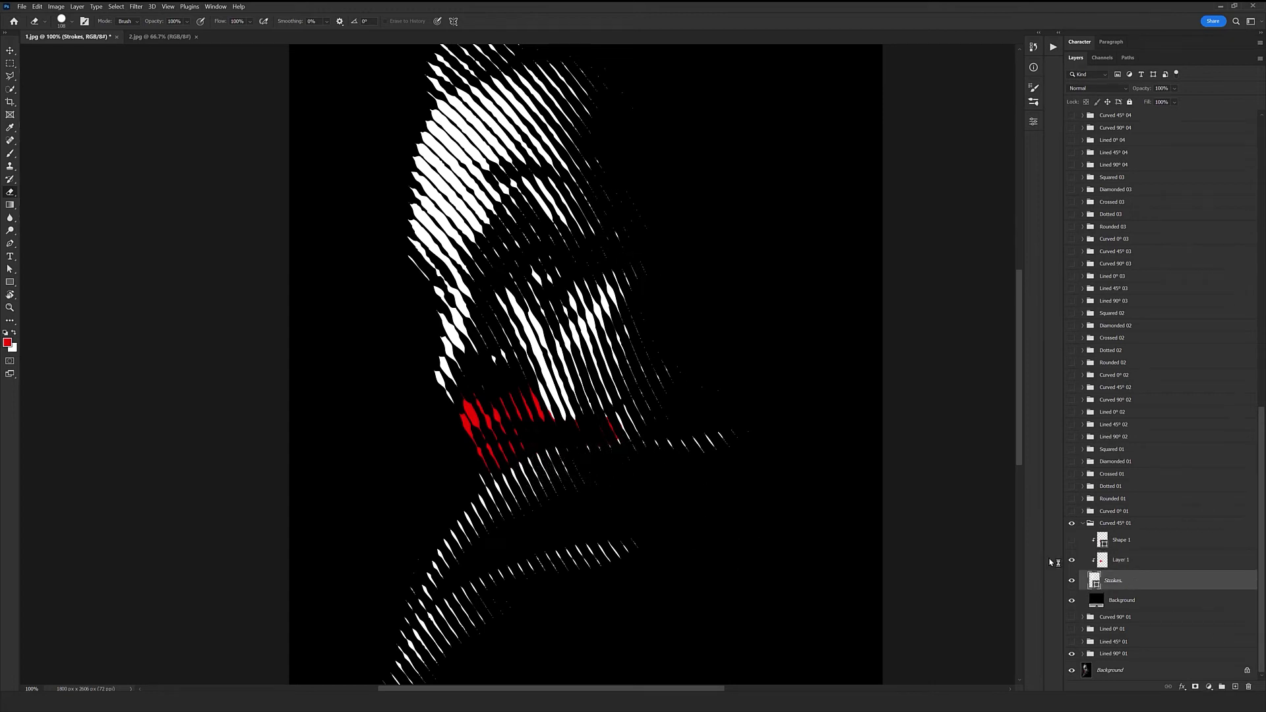
scroll(752, 399, "up", 1)
left_click_drag(592, 394, 565, 323)
left_click(565, 323, "alt")
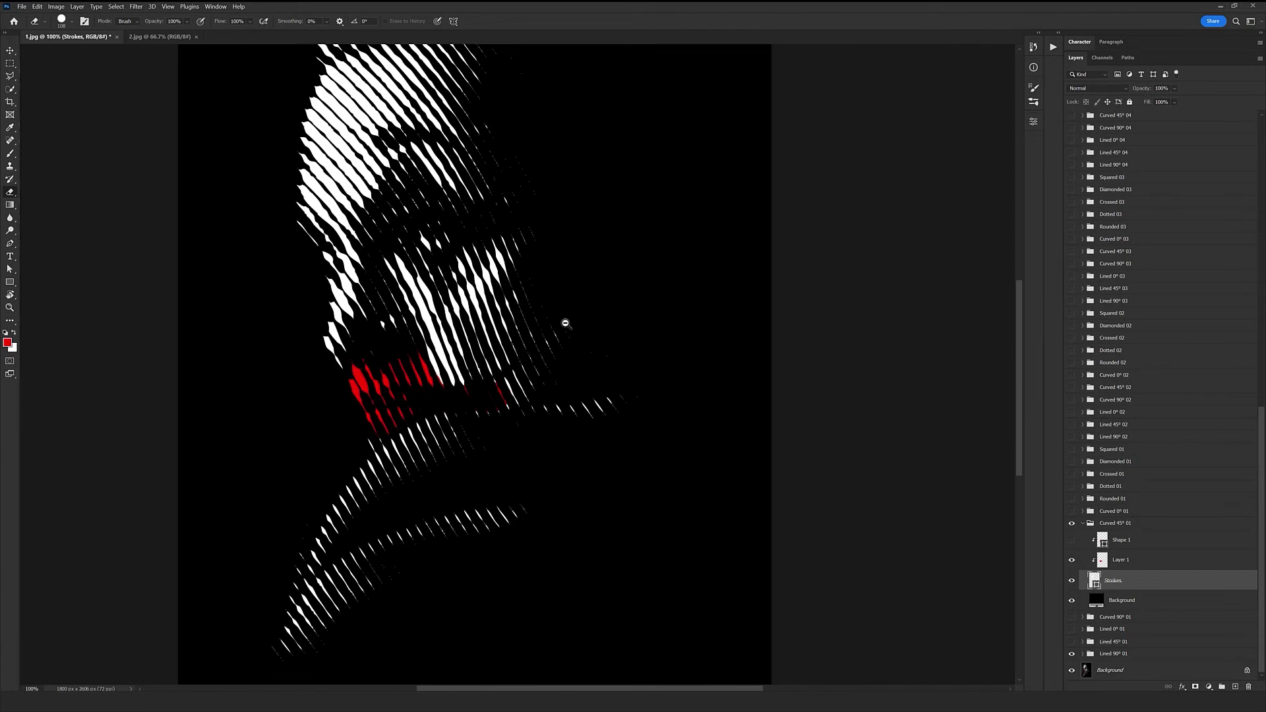
key("a")
right_click(10, 269)
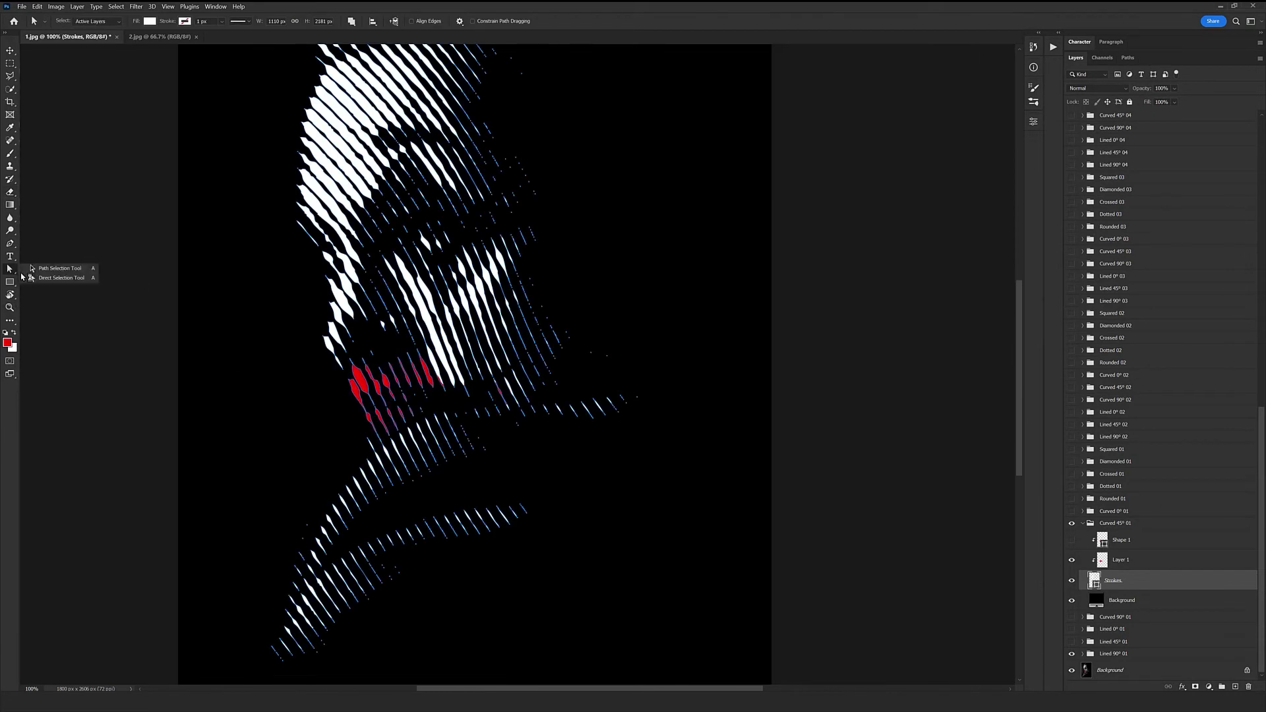
left_click(70, 278)
left_click_drag(635, 375, 583, 323)
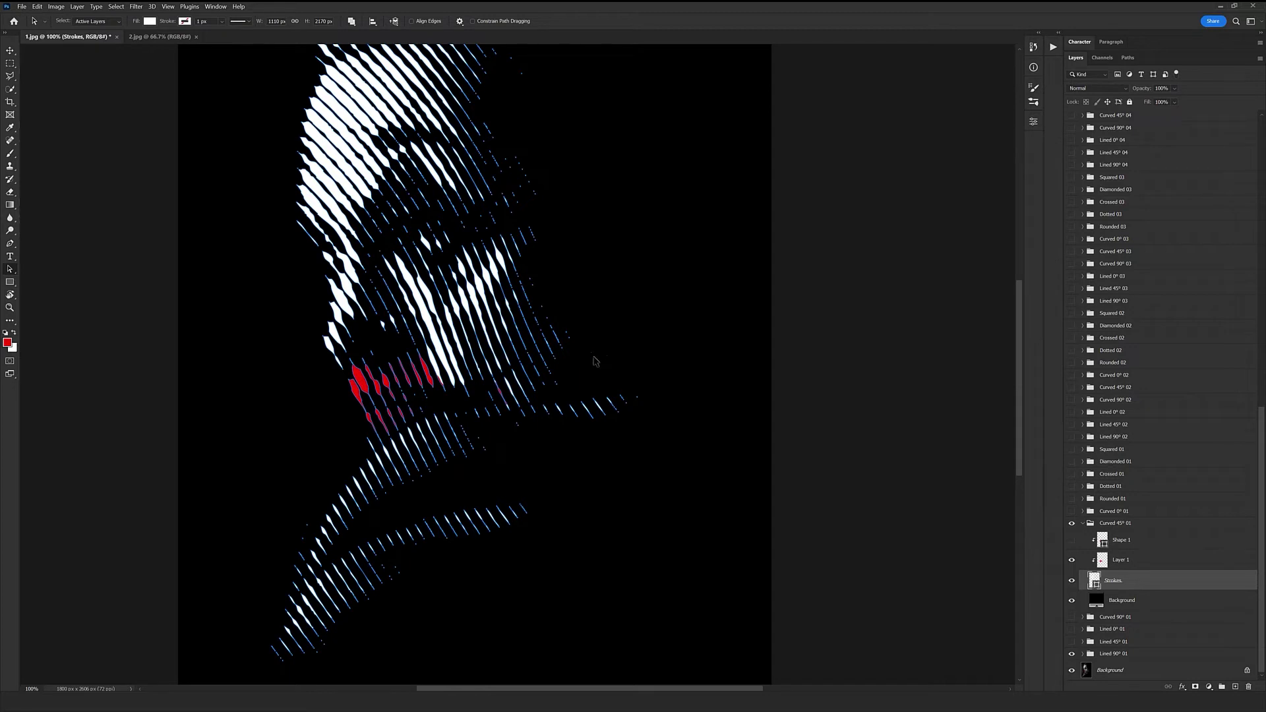
left_click(669, 448)
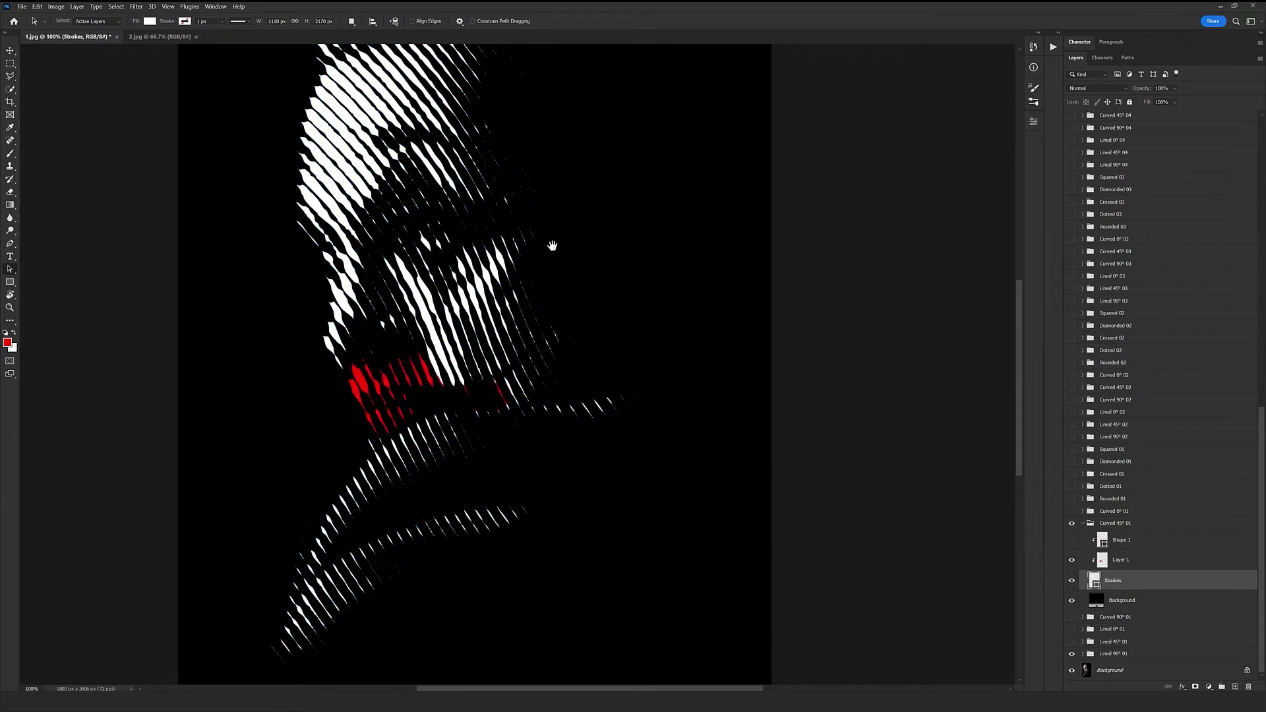
Delete more isolated specks beside the eye and outer cheek from the Strokes layer
scroll(554, 251, "up", 2)
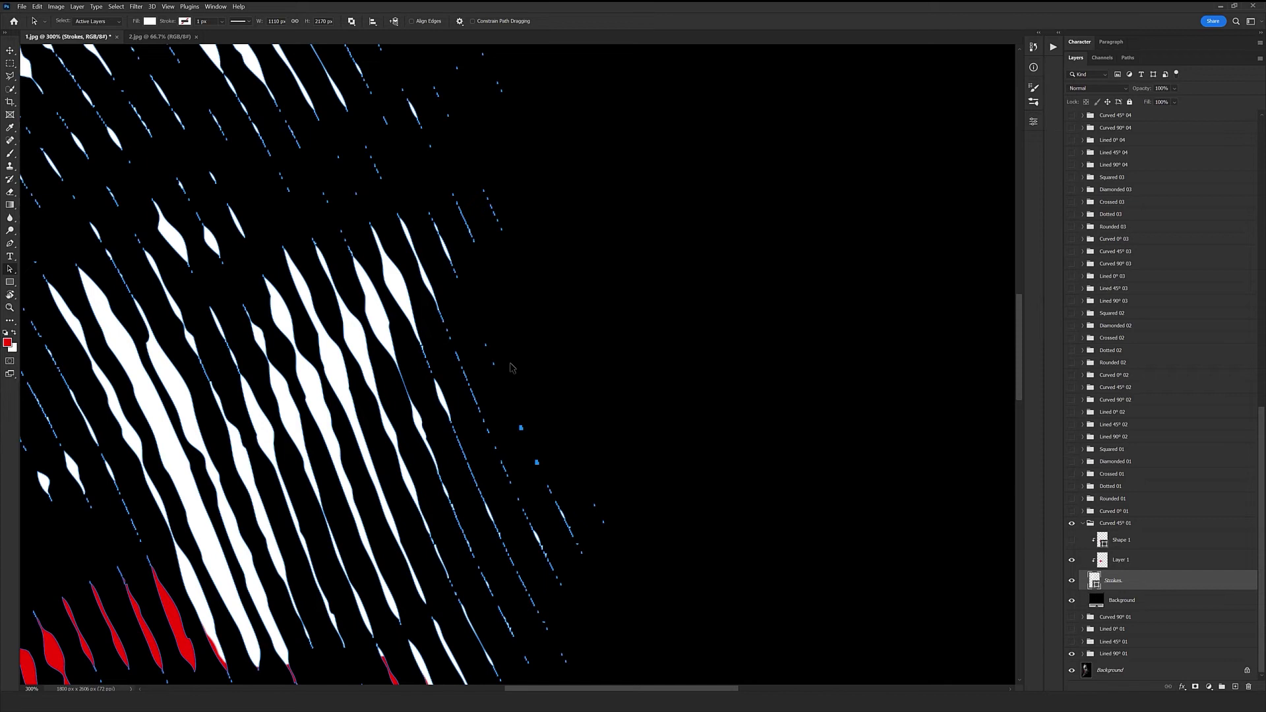
scroll(531, 386, "up", 3)
mouse_move(529, 383)
left_mouse_down()
mouse_move(473, 275)
mouse_move(444, 288)
mouse_move(472, 294)
left_mouse_up()
key("Delete")
left_click_drag(488, 354, 448, 288)
key("Delete")
scroll(509, 286, "up", 1)
key("ctrl+minus")
key("ctrl+minus")
key("ctrl+minus")
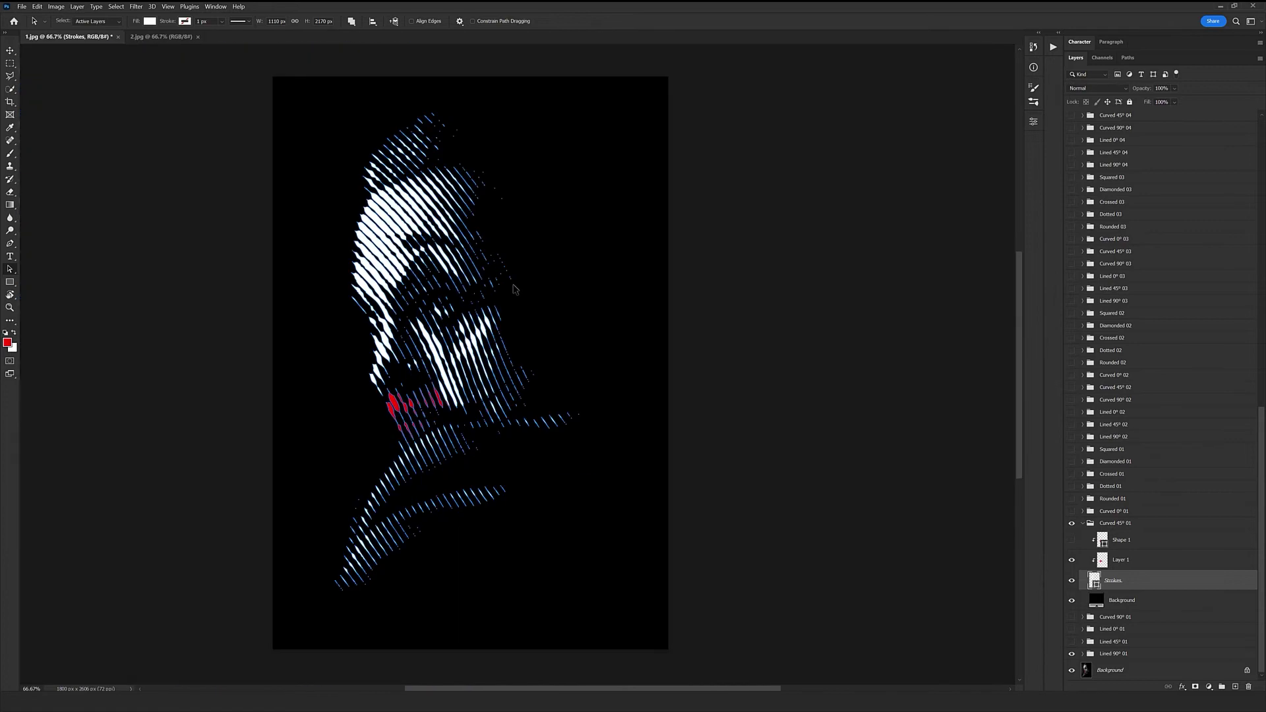
Delete the stray specks around the nose and mouth from the Strokes layer
left_click(446, 200)
left_click_drag(587, 430, 607, 262)
mouse_move(389, 306)
left_mouse_down()
mouse_move(452, 303)
mouse_move(442, 305)
left_mouse_up()
left_click_drag(663, 467, 597, 380)
key("Delete")
left_click_drag(460, 339, 370, 264)
key("Delete")
scroll(341, 483, "down", 4)
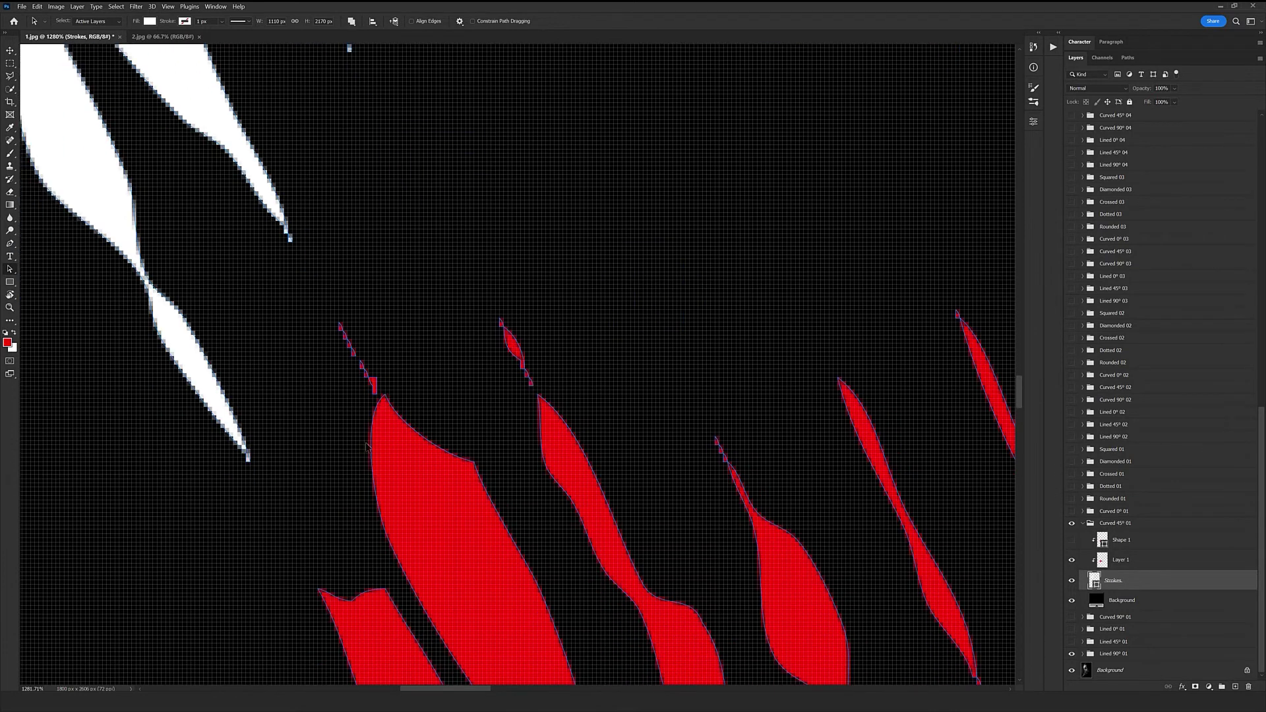
Select the small stray specks around the collar's halftone lines on the Strokes layer for cleanup
left_click(370, 448, "alt")
left_click_drag(418, 518, 568, 147)
scroll(611, 235, "down", 5)
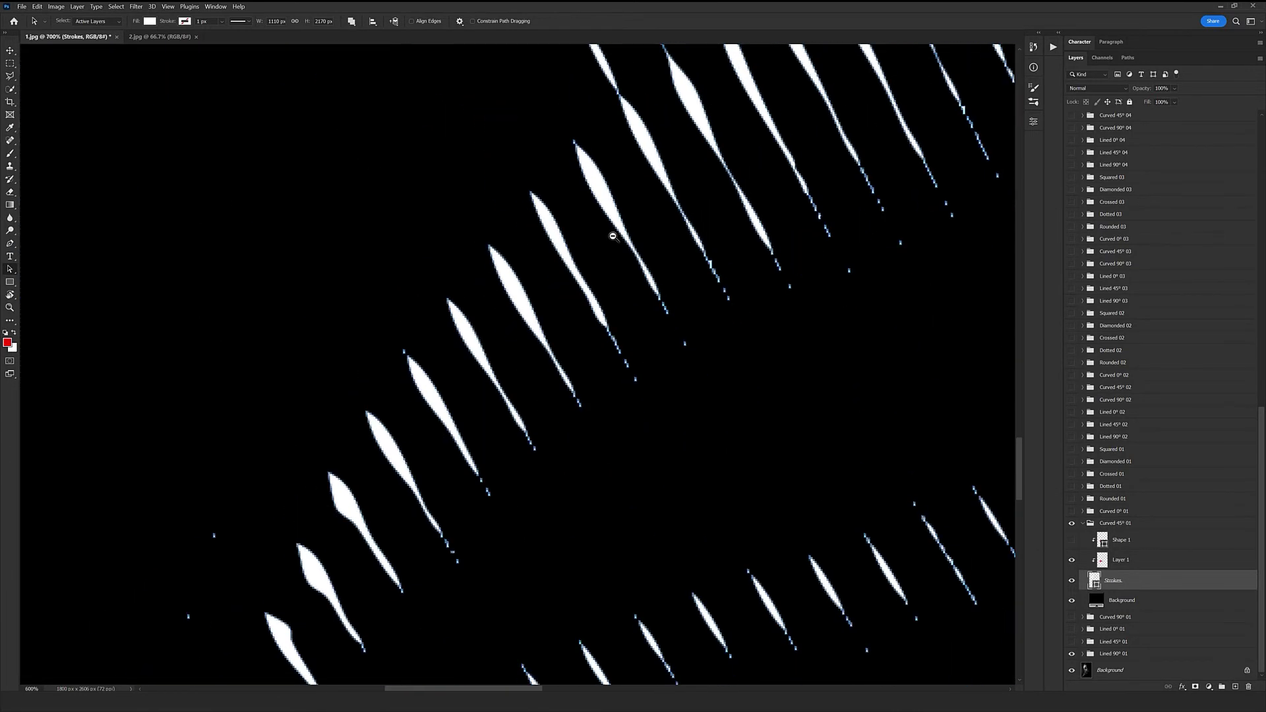
scroll(551, 254, "down", 2)
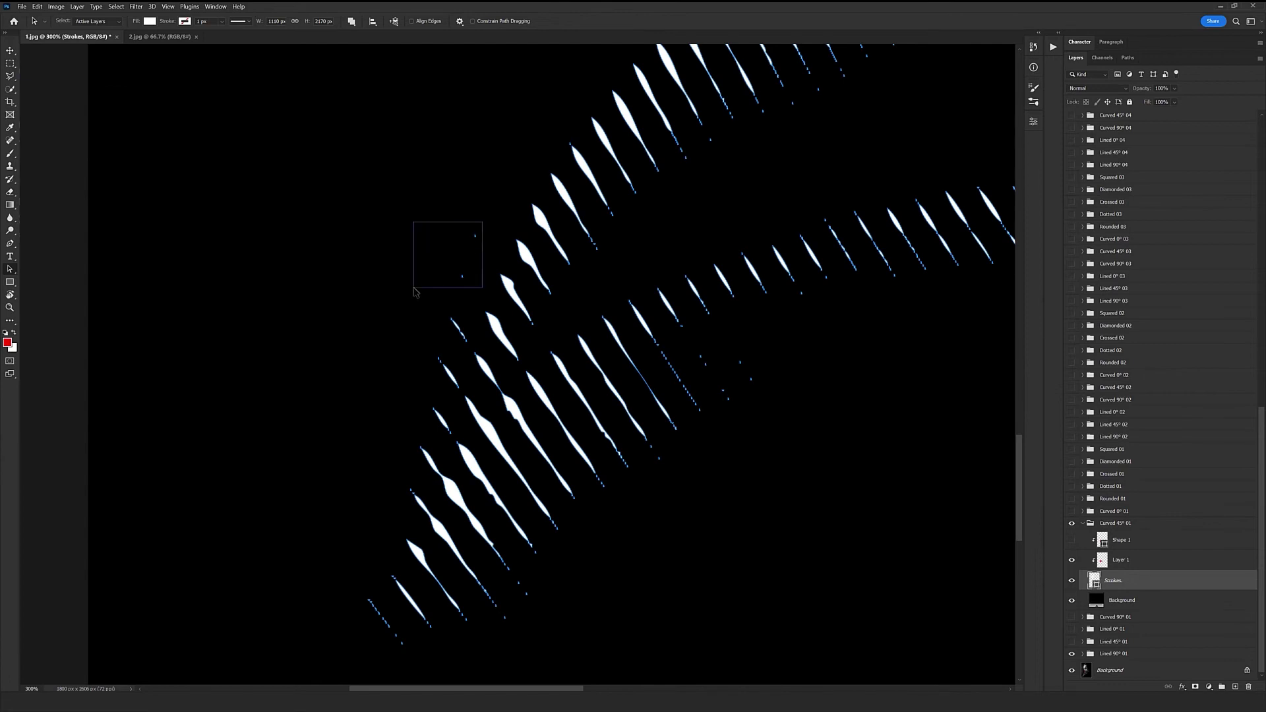
scroll(712, 352, "down", 3)
left_click_drag(728, 234, 636, 346)
scroll(657, 308, "up", 2)
key("v")
left_click_drag(704, 201, 666, 287)
scroll(664, 285, "down", 2)
scroll(666, 288, "up", 1)
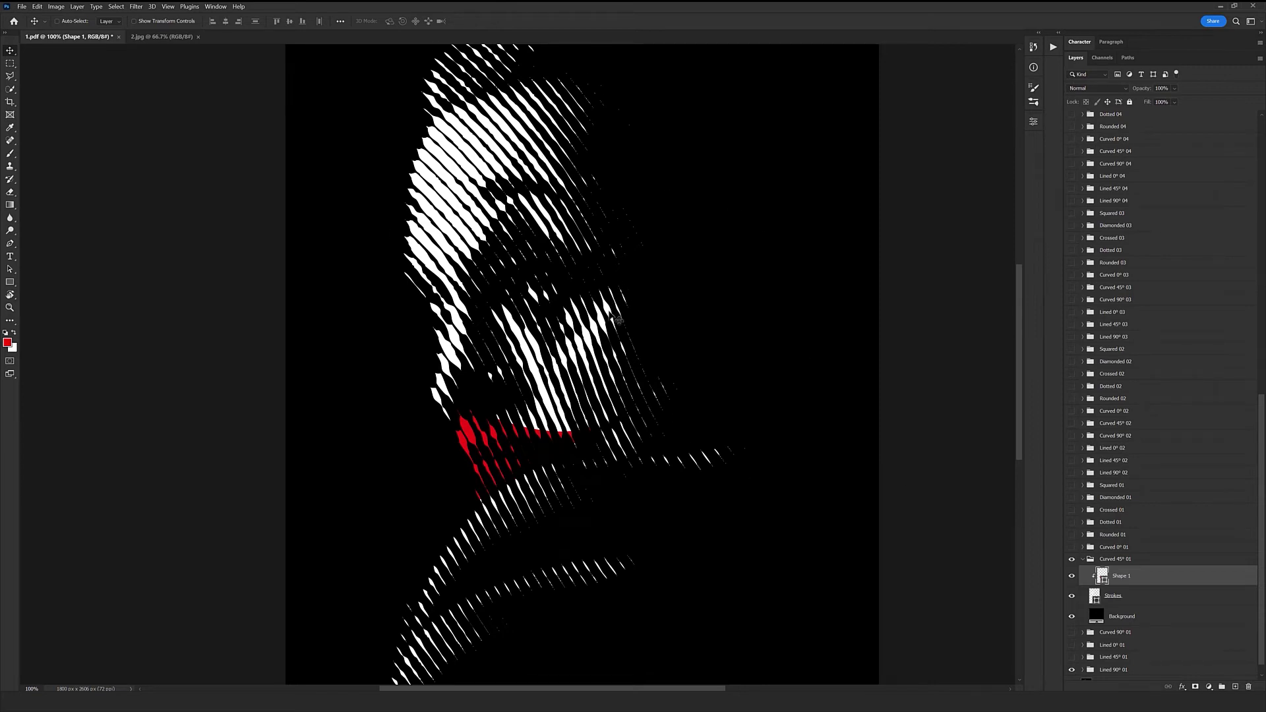
scroll(618, 321, "down", 2)
scroll(618, 321, "up", 1)
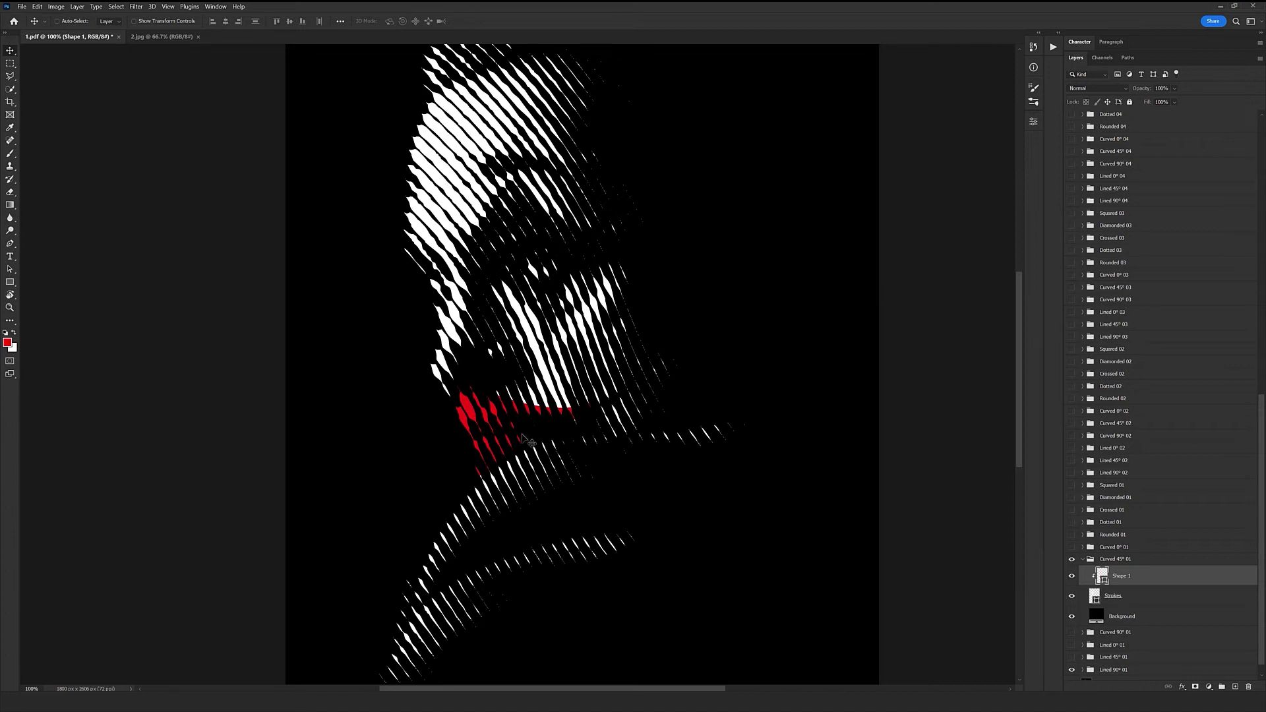
Delete the Shape 1 layer and convert the group's Strokes and Background layers into one smart object
left_click(1249, 688)
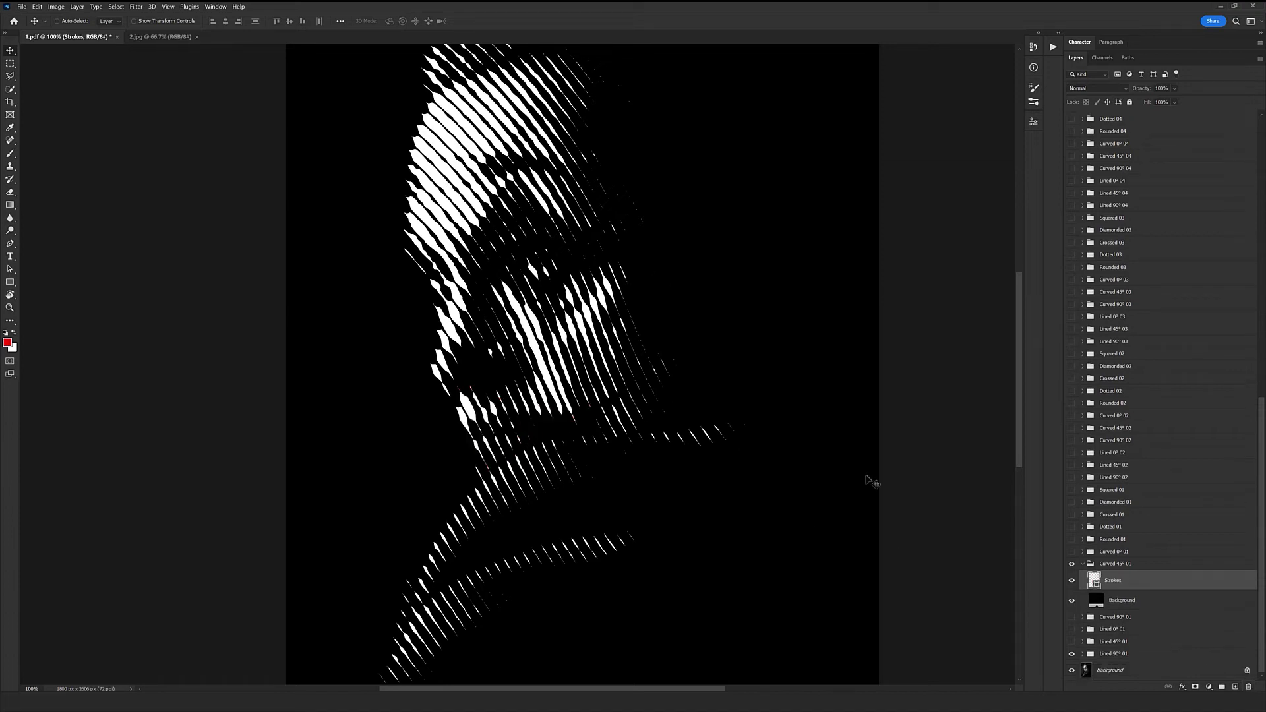
left_click(1142, 600)
left_click(1142, 584)
left_click(1143, 604, "shift")
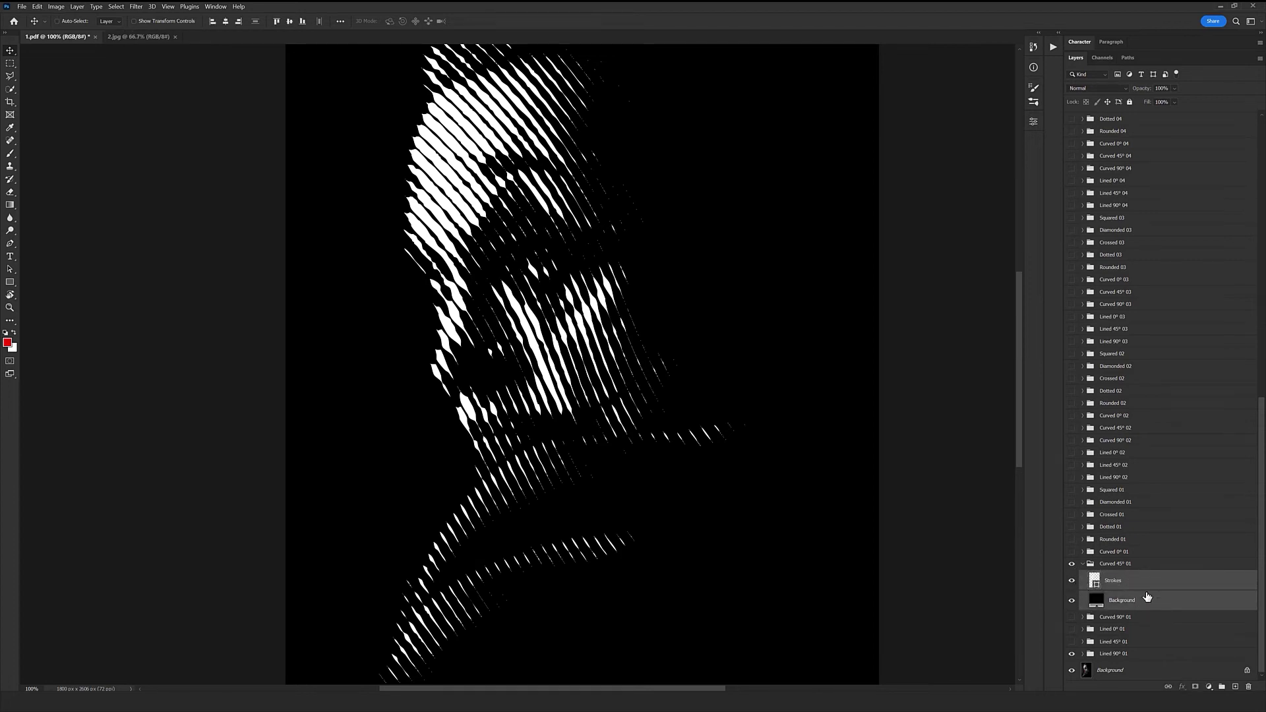
right_click(1148, 597)
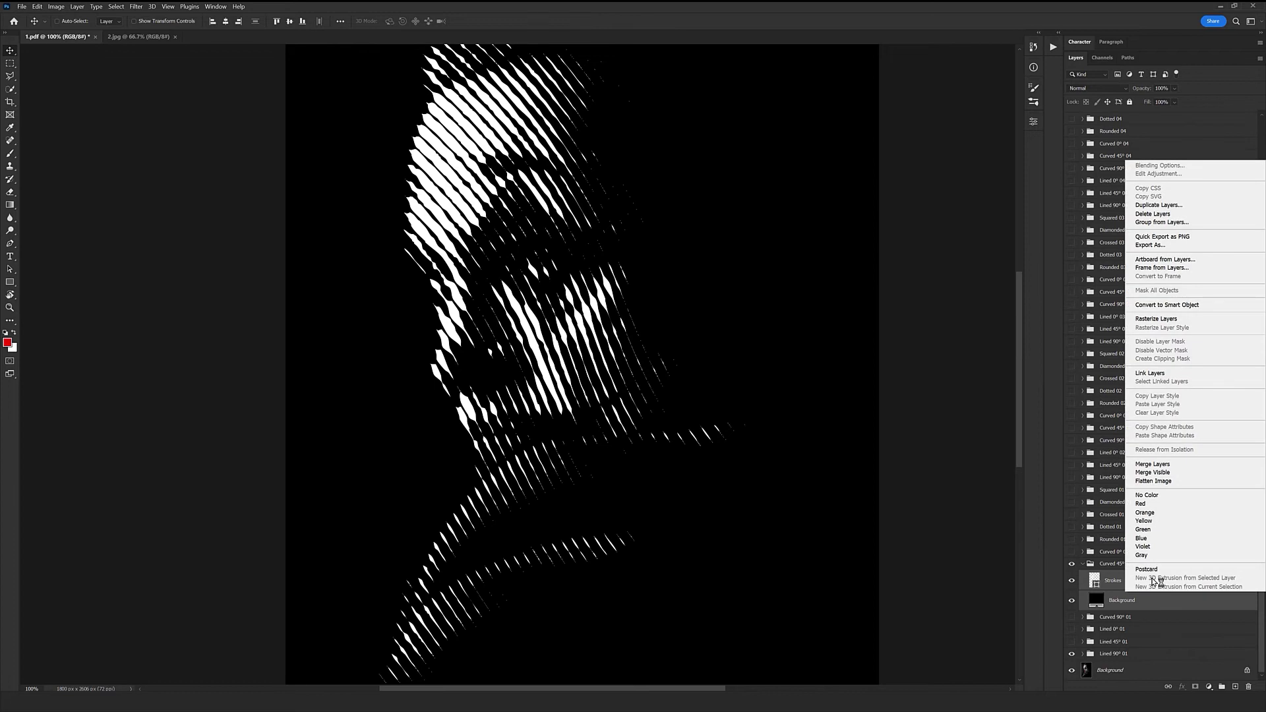
left_click(1199, 306)
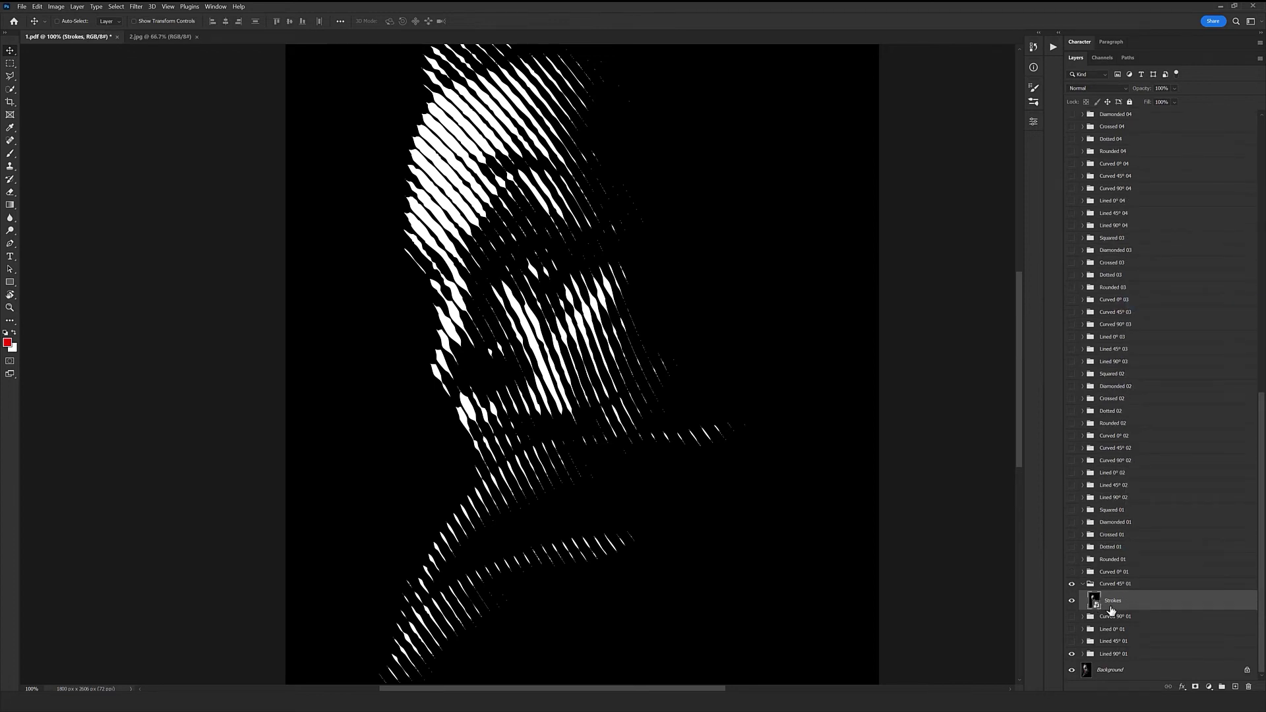
Open the contents of the Strokes smart object for editing as a separate document
right_click(1141, 603)
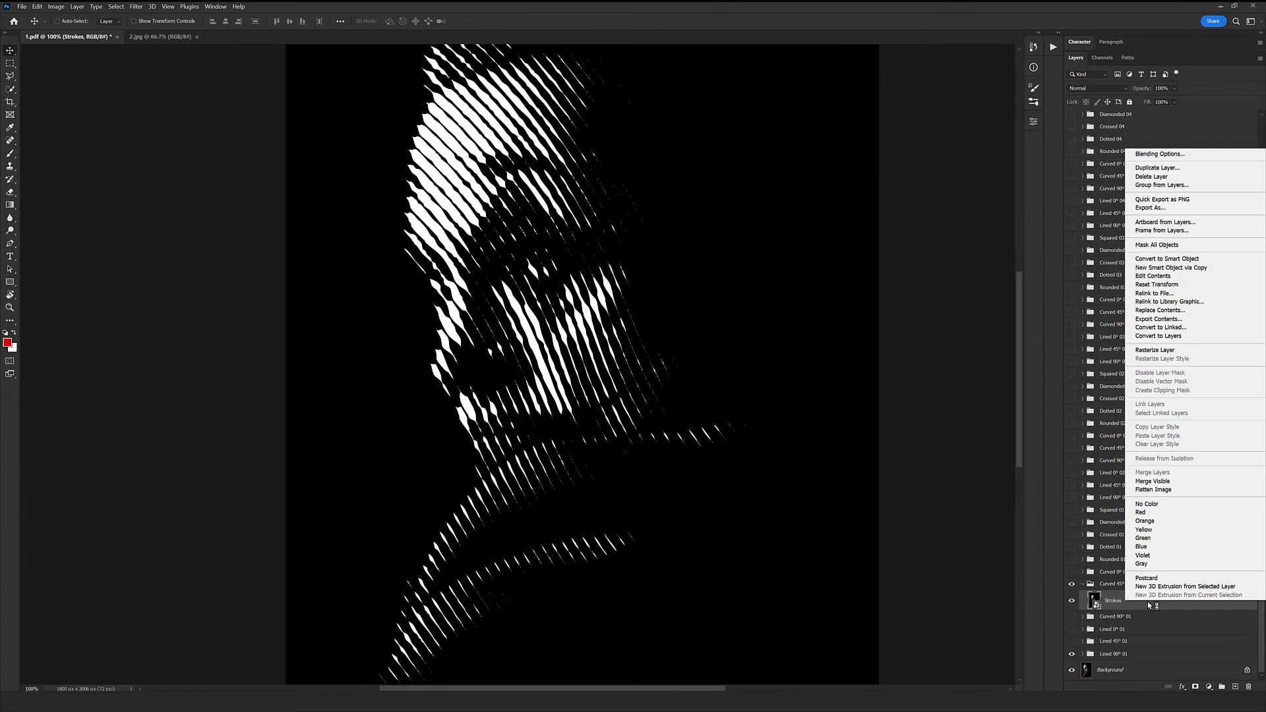
left_click(1154, 277)
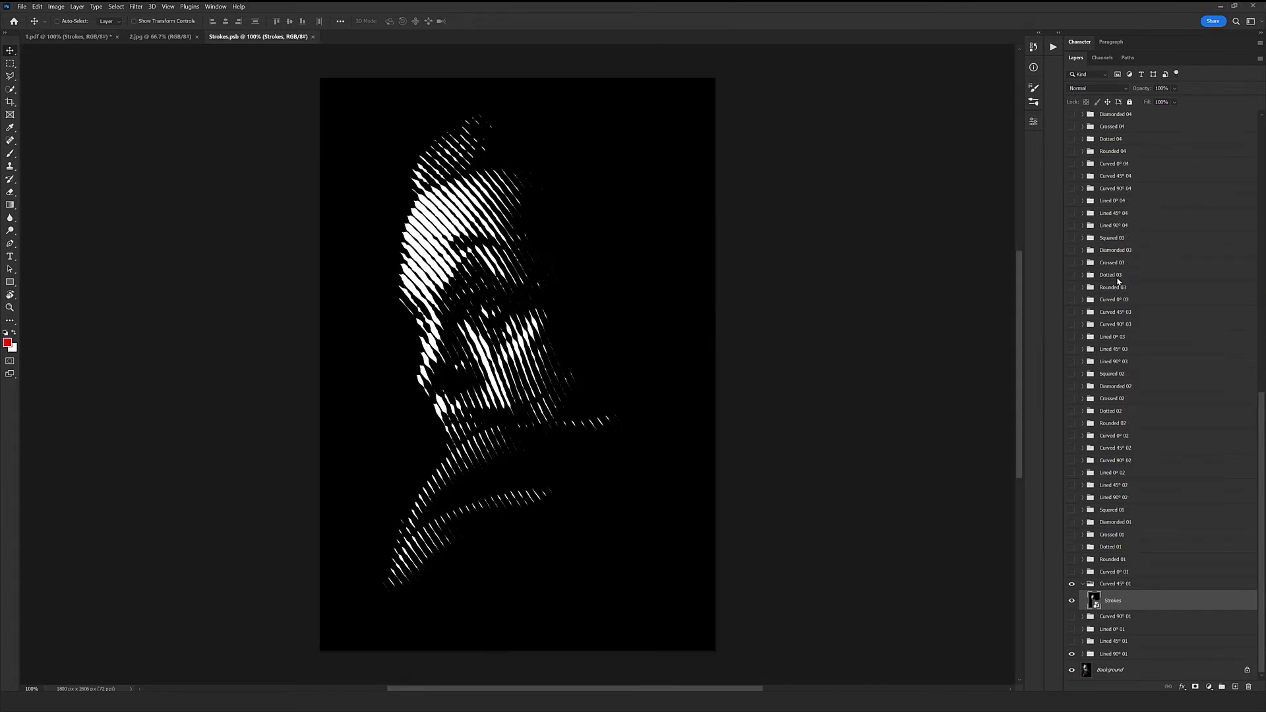
key("ctrl+space")
left_click(462, 383, "ctrl")
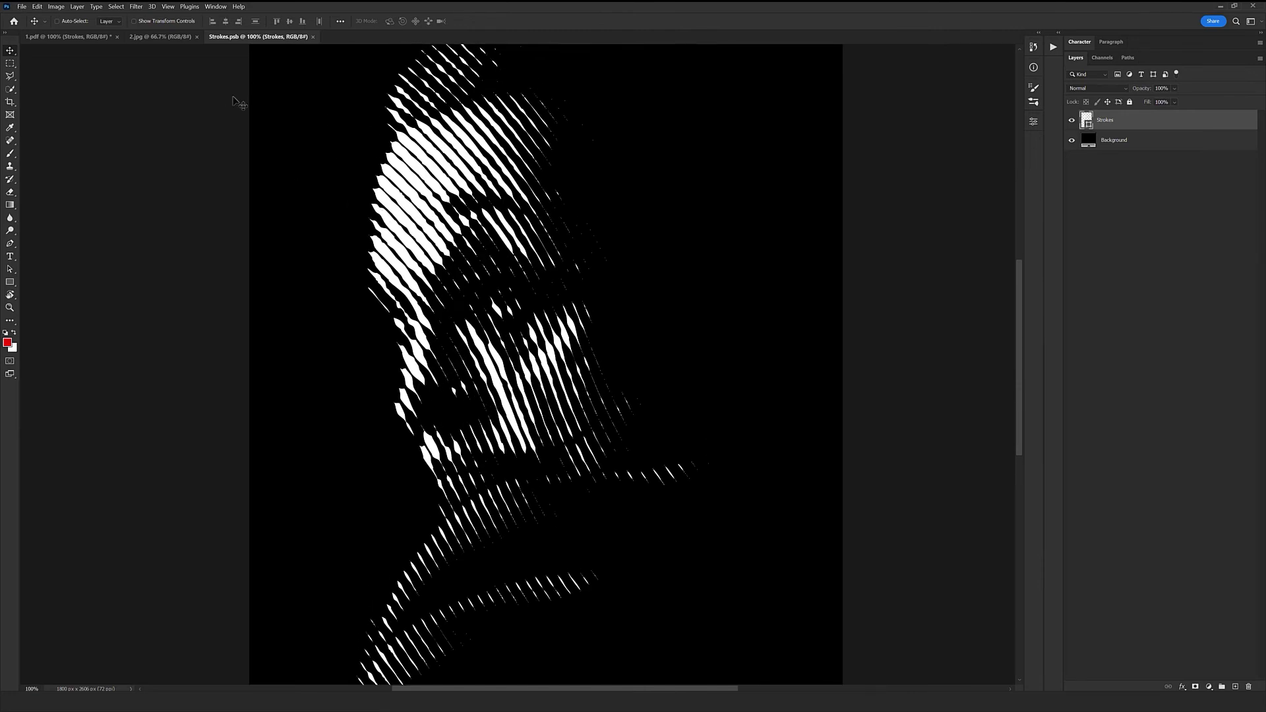
Save a copy of the smart object's contents as 1 in Photoshop EPS format with vector data included
left_click(22, 7)
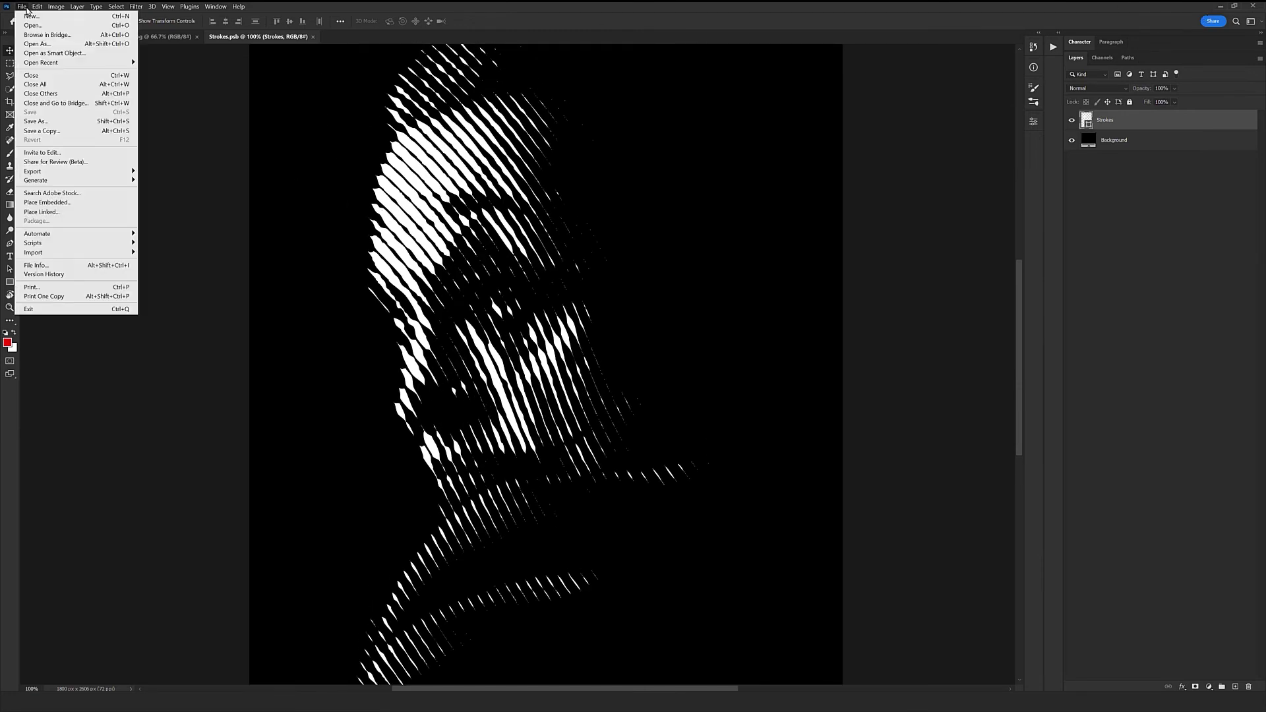
left_click(61, 131)
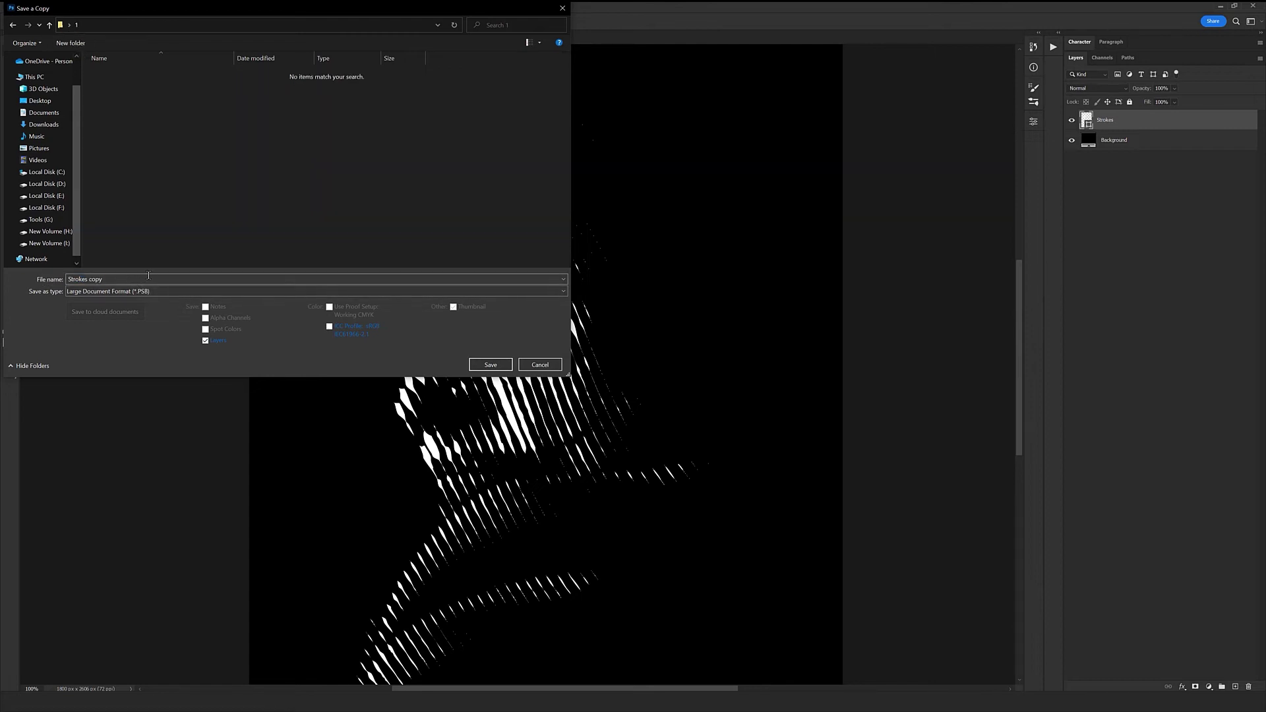
left_click(148, 276)
type("1")
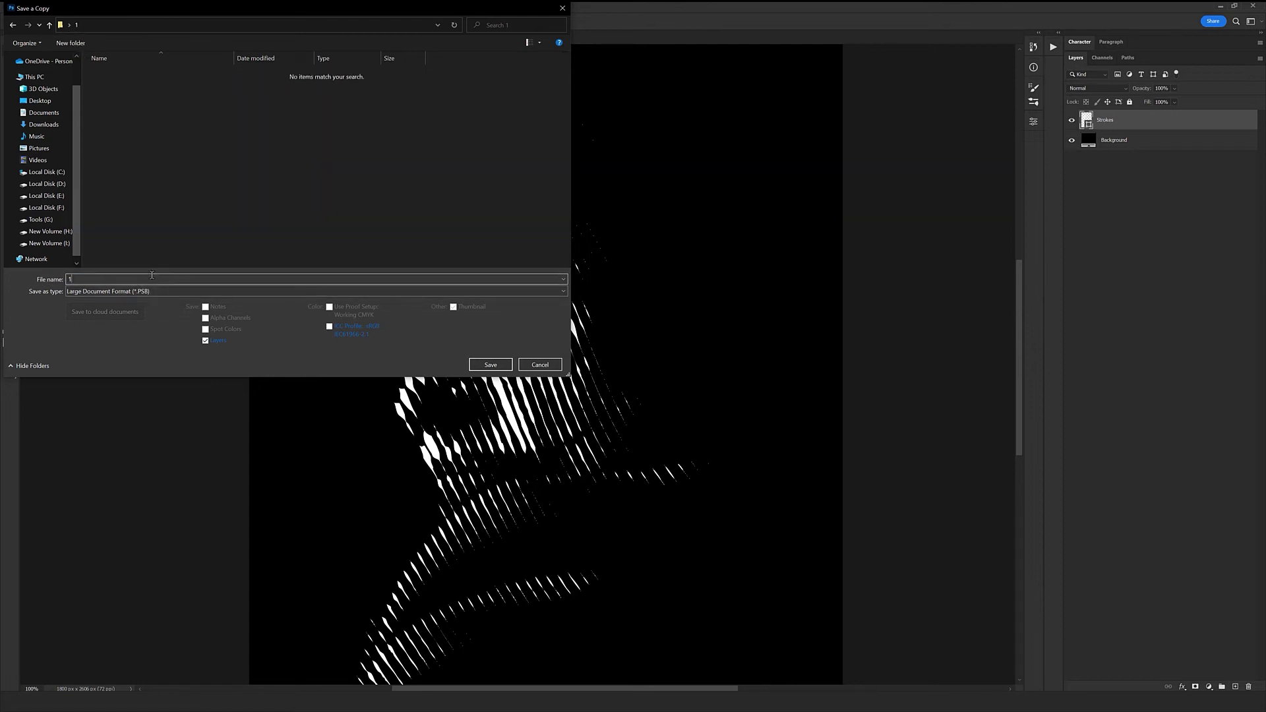
left_click(153, 290)
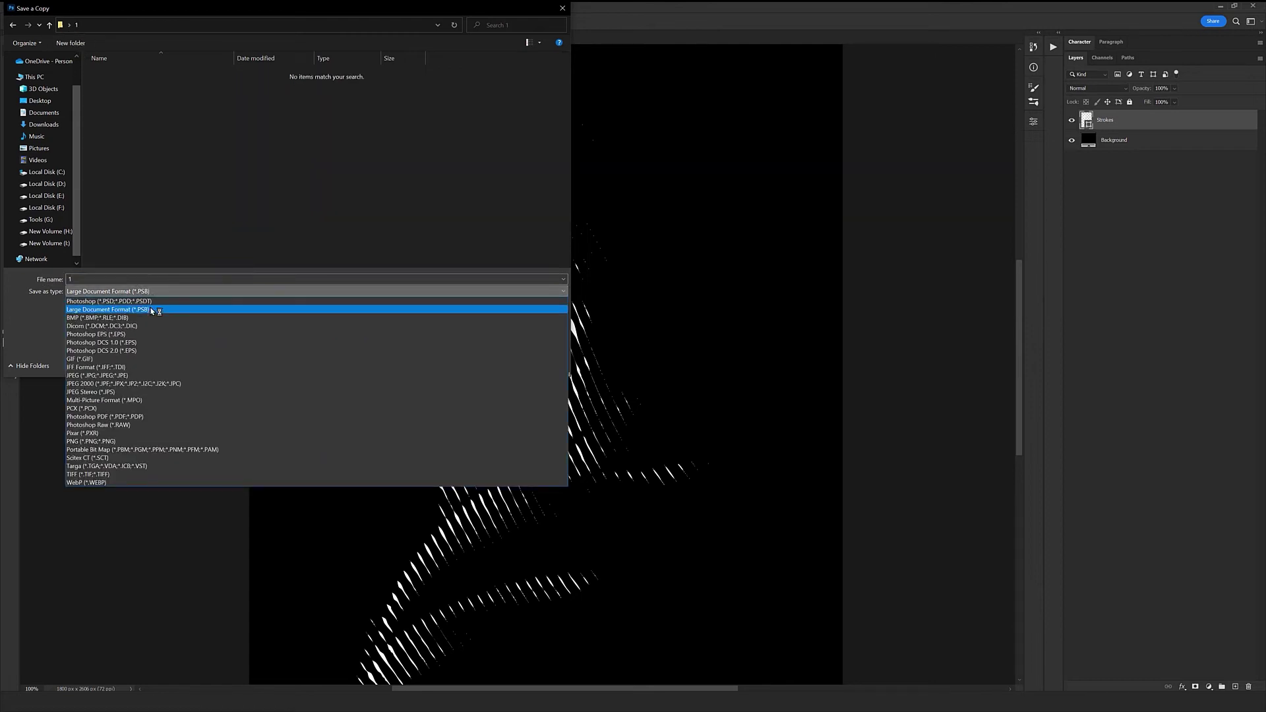
left_click(140, 335)
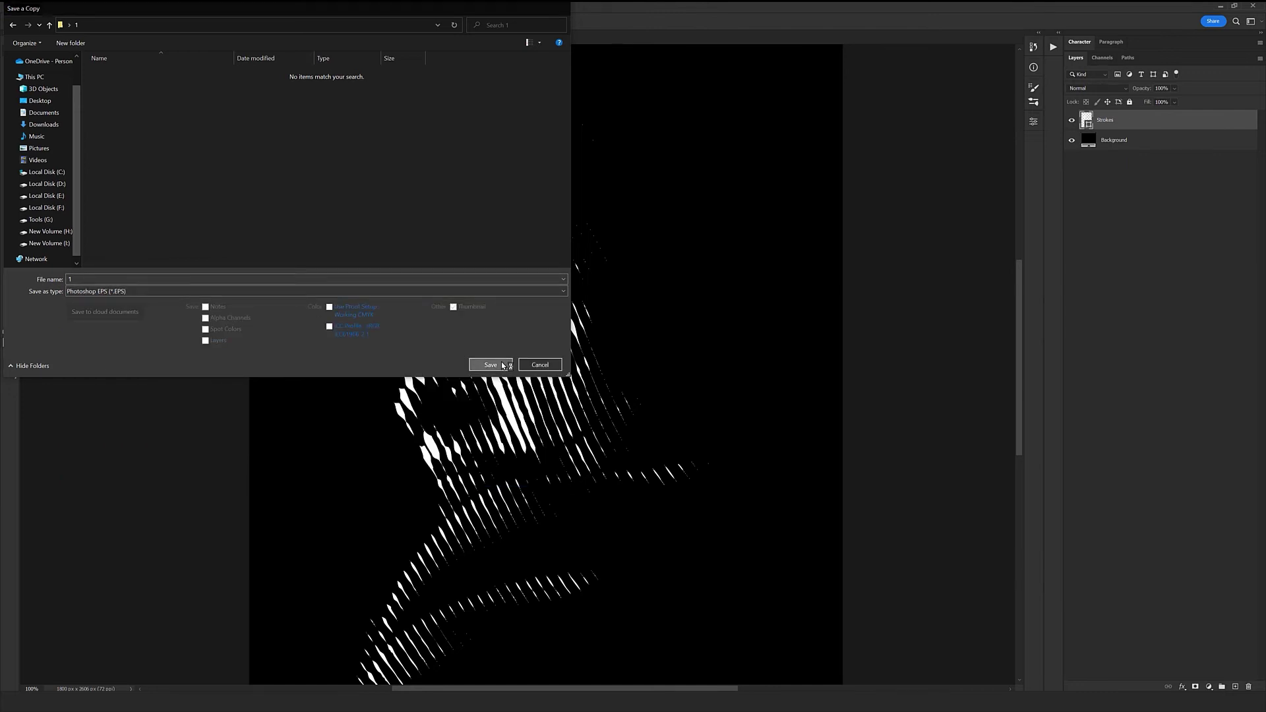
left_click(490, 365)
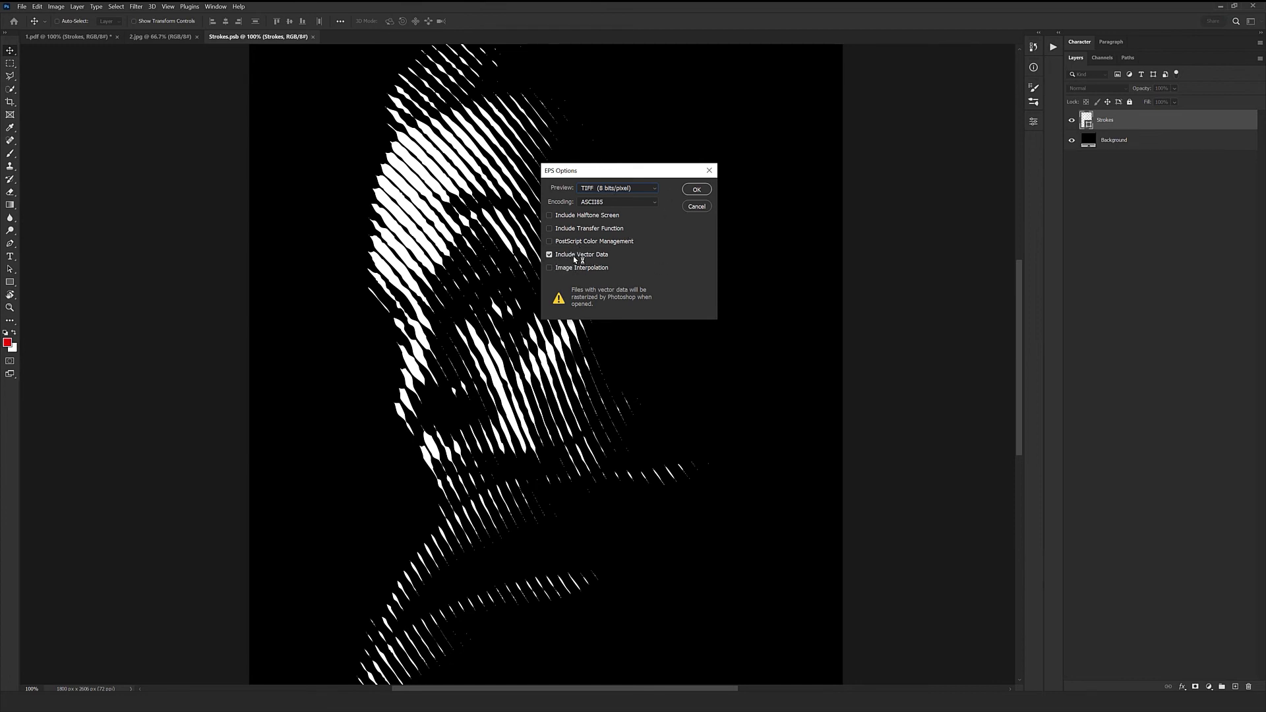
left_click(697, 190)
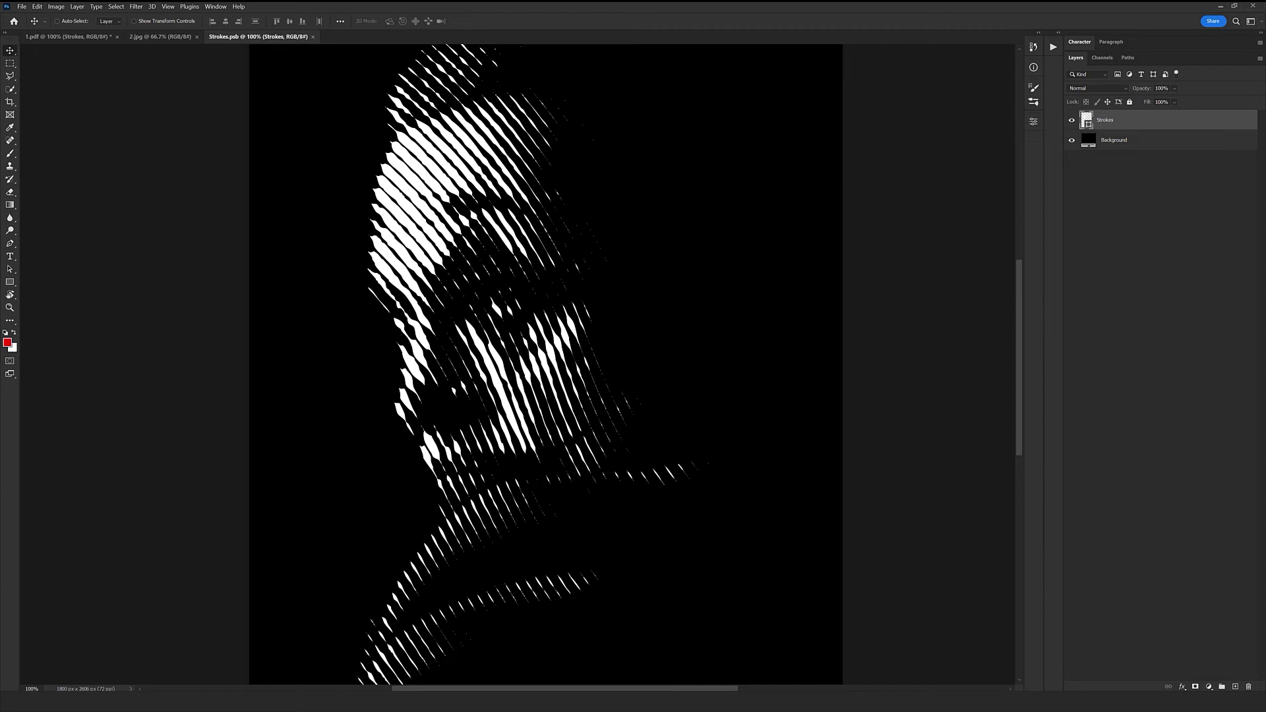
Open the exported 1.eps in Illustrator and inspect its vector halftone lines up close
mouse_move(90, 688)
left_click(160, 658)
double_click(96, 67)
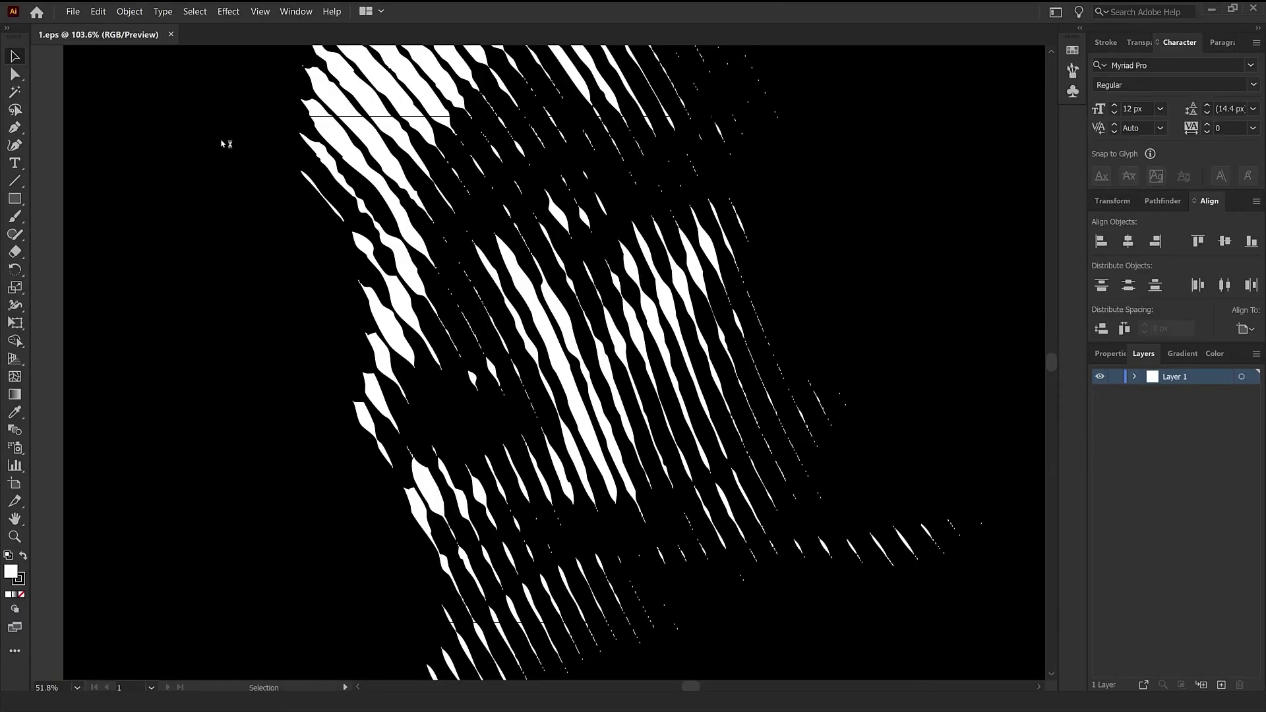
scroll(404, 264, "up", 5)
scroll(485, 315, "down", 4)
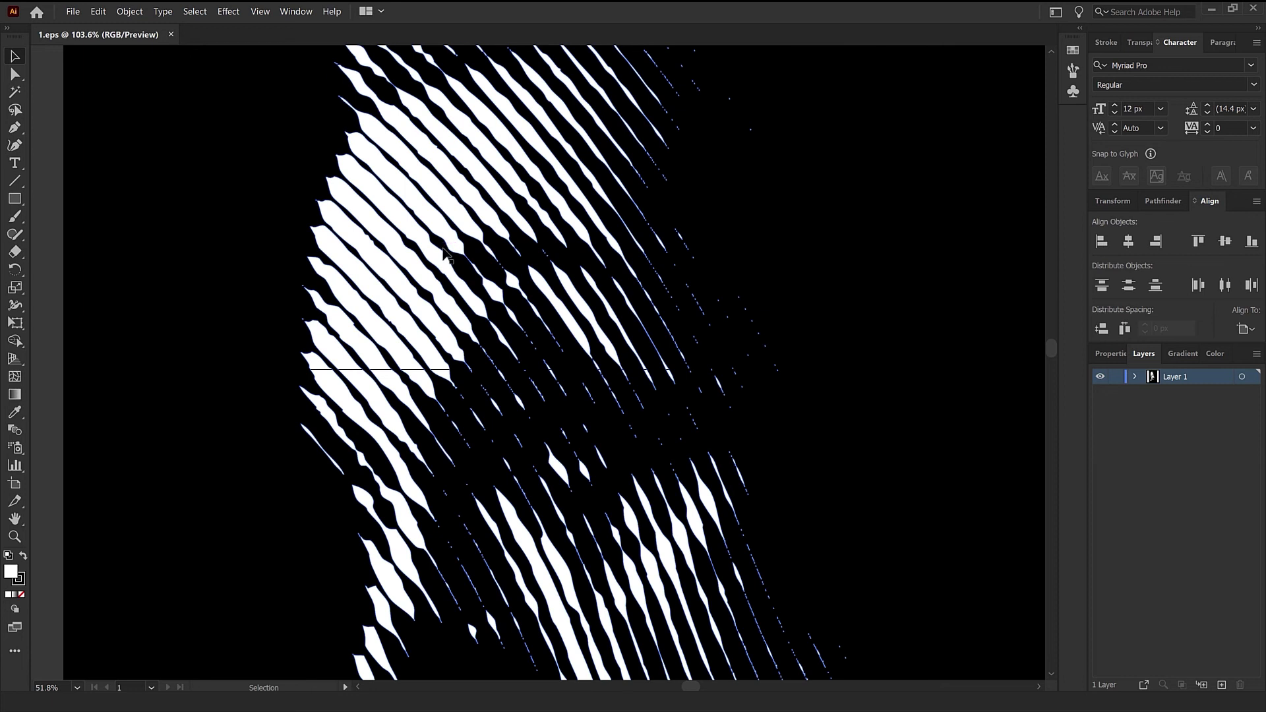
scroll(585, 462, "up", 5)
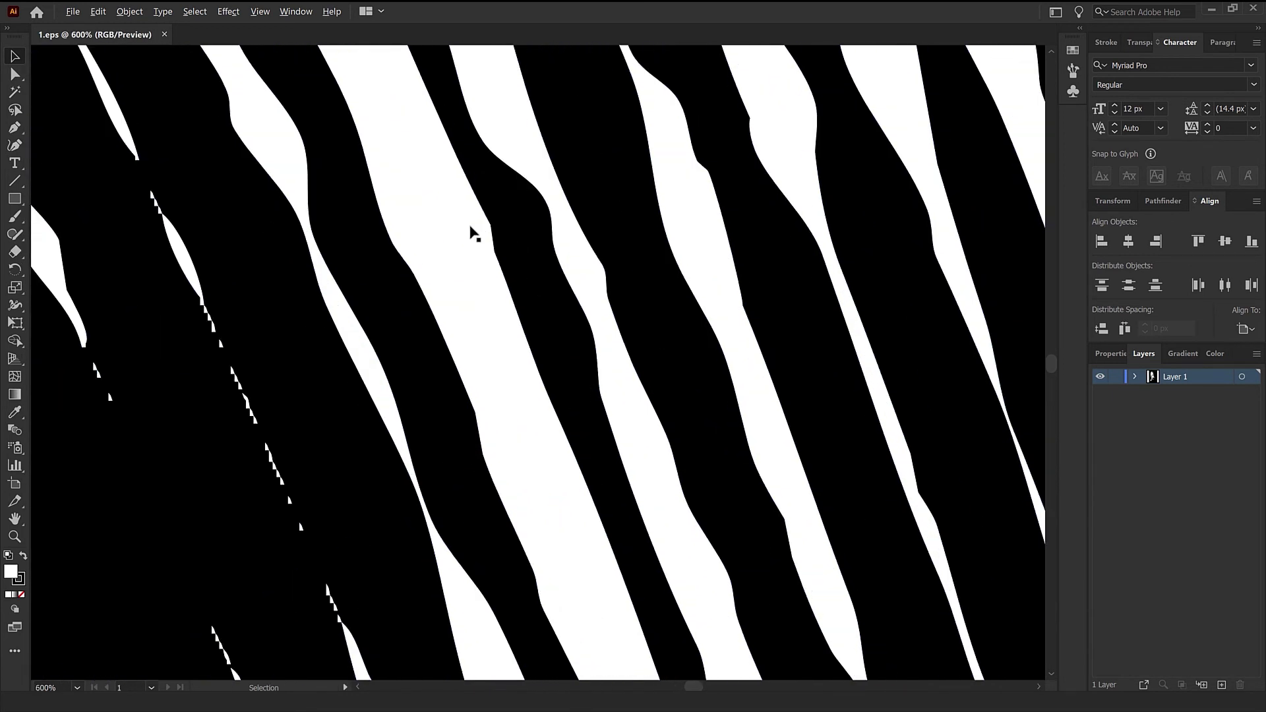
scroll(424, 255, "down", 7)
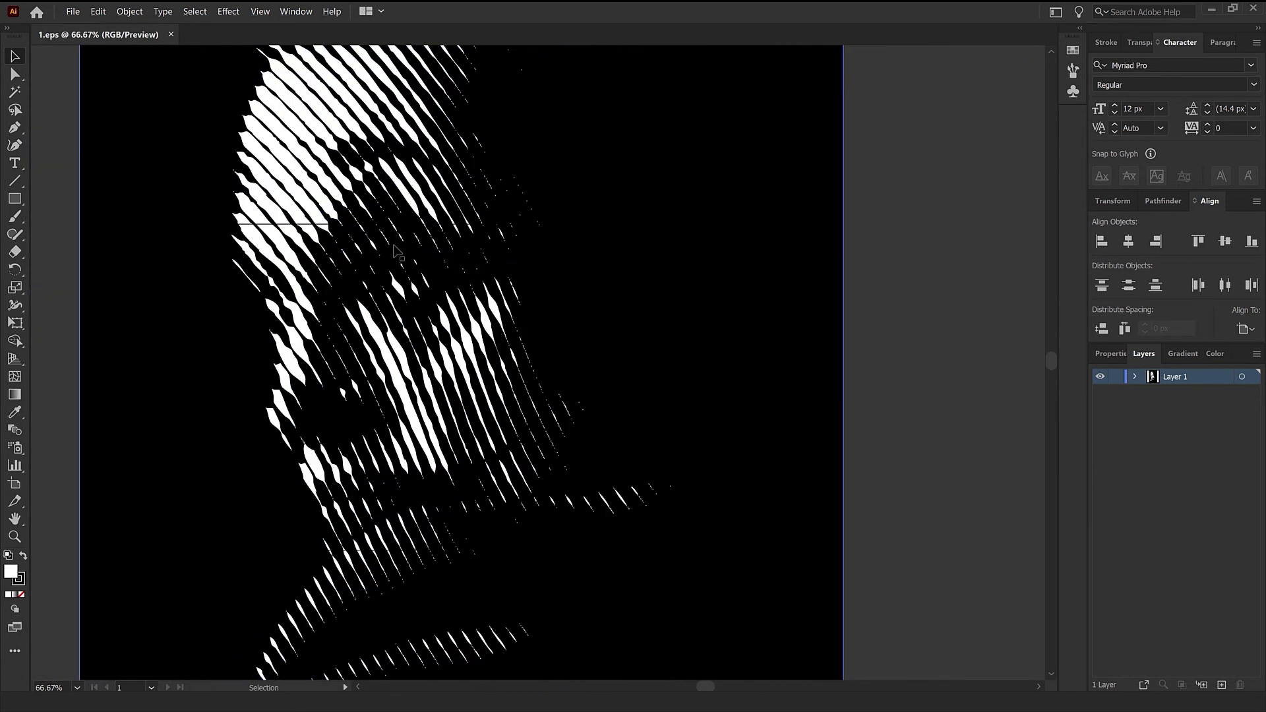
scroll(396, 249, "down", 4)
Select the entire halftone portrait artwork and place it centred on the white artboard
left_click(380, 180)
left_click_drag(566, 432, 499, 333)
scroll(465, 323, "up", 10)
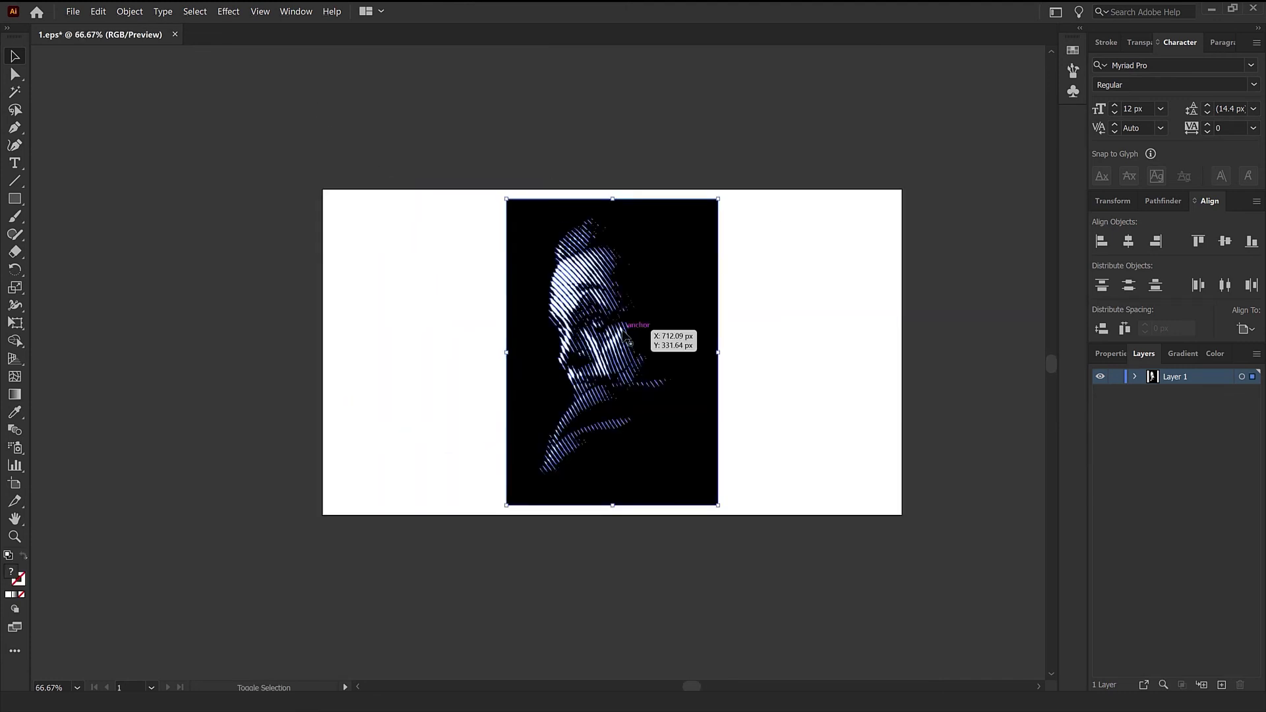
scroll(237, 334, "down", 7)
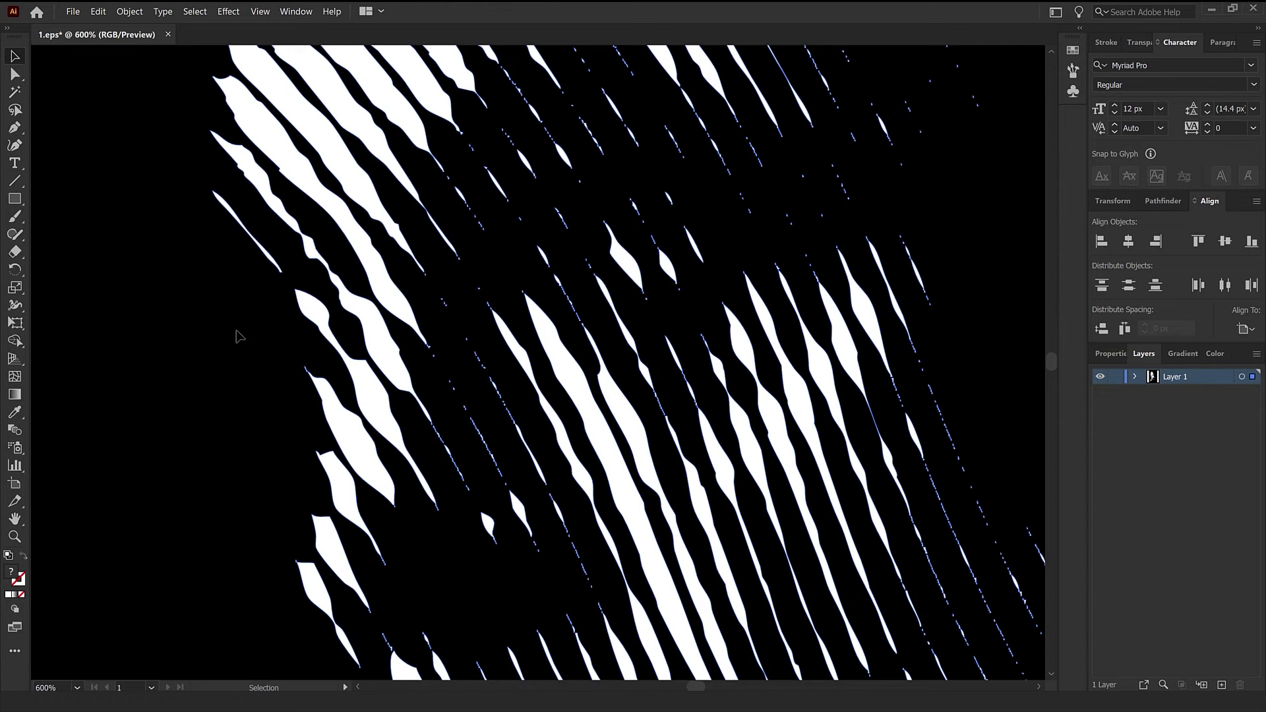
scroll(431, 337, "up", 2)
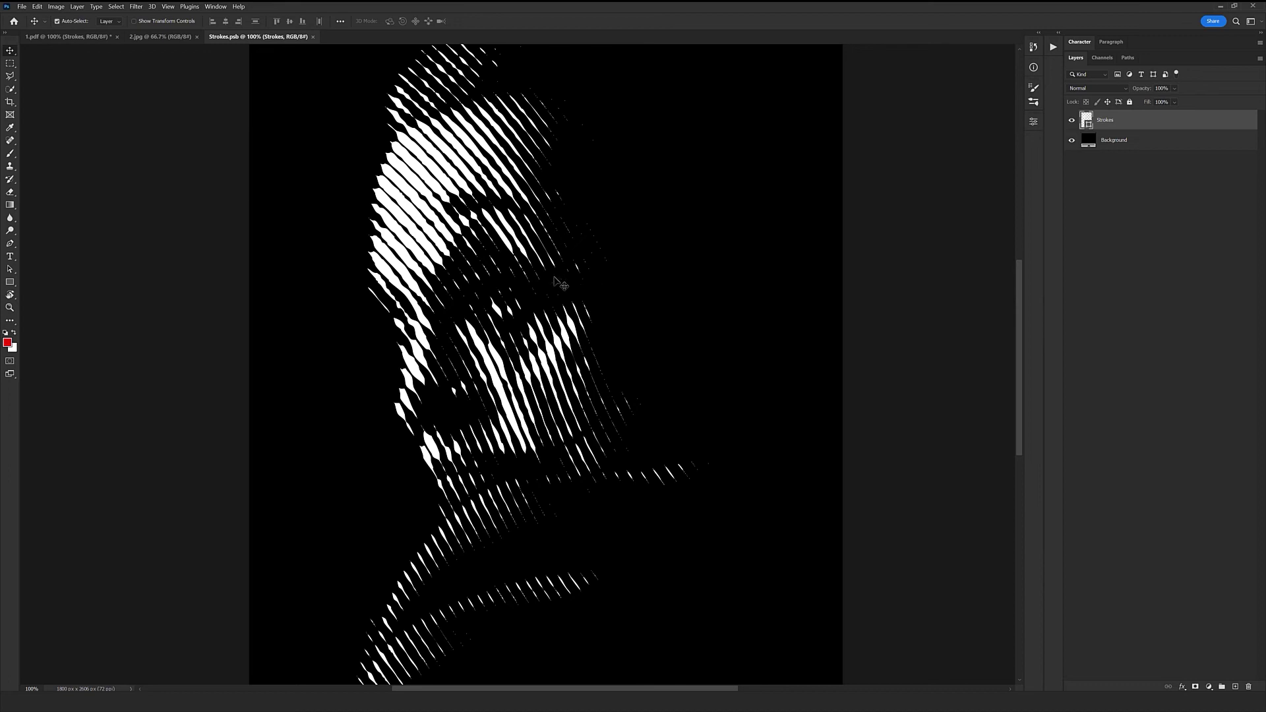
Switch to Photoshop and close the Strokes smart object and 1.pdf, discarding the unsaved changes
key("ctrl+w")
key("ctrl+w")
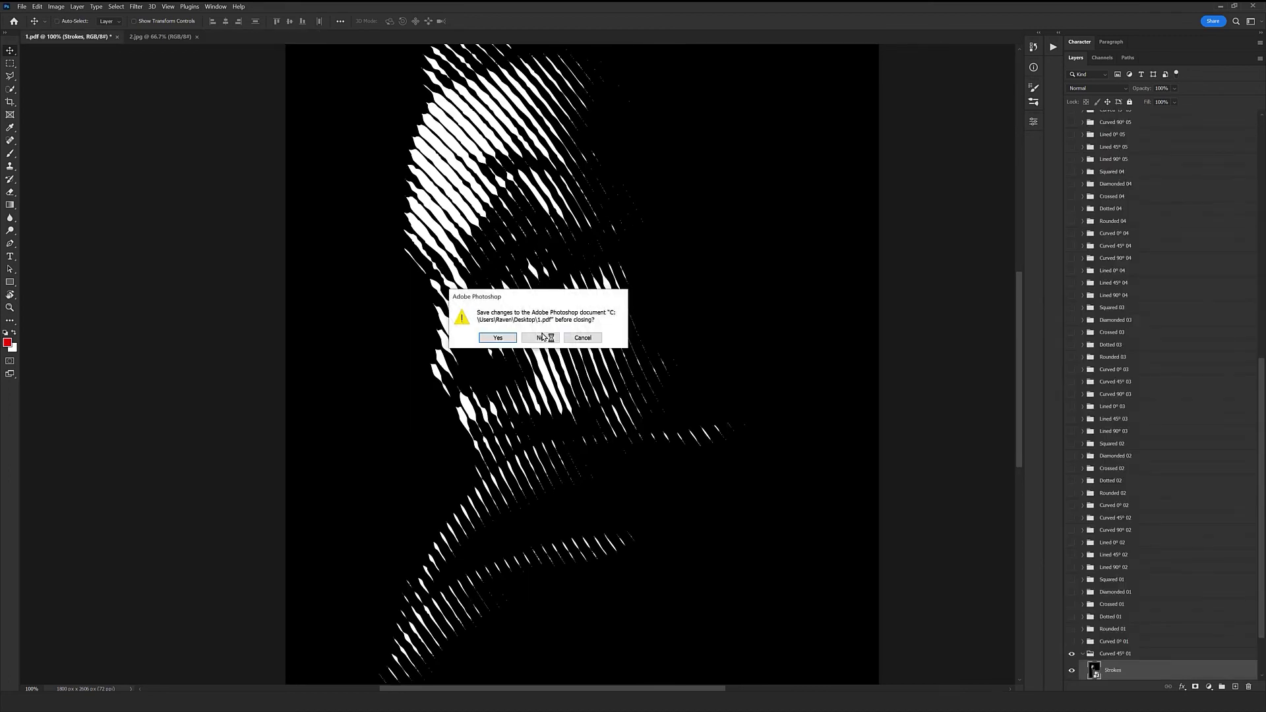
left_click(540, 341)
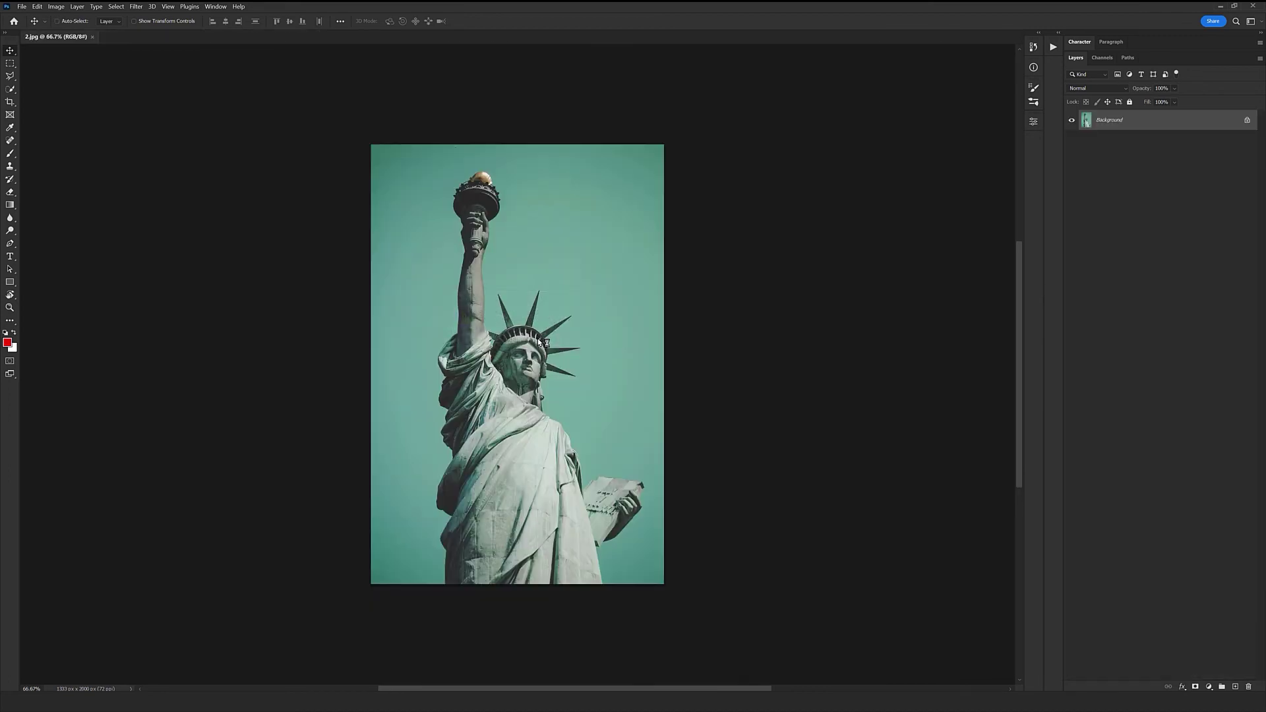
Run the Full Area action of Halftone Machine on the Statue of Liberty photo 2.jpg and dismiss its completion message
left_click(1053, 48)
left_click(917, 60)
left_click(909, 79)
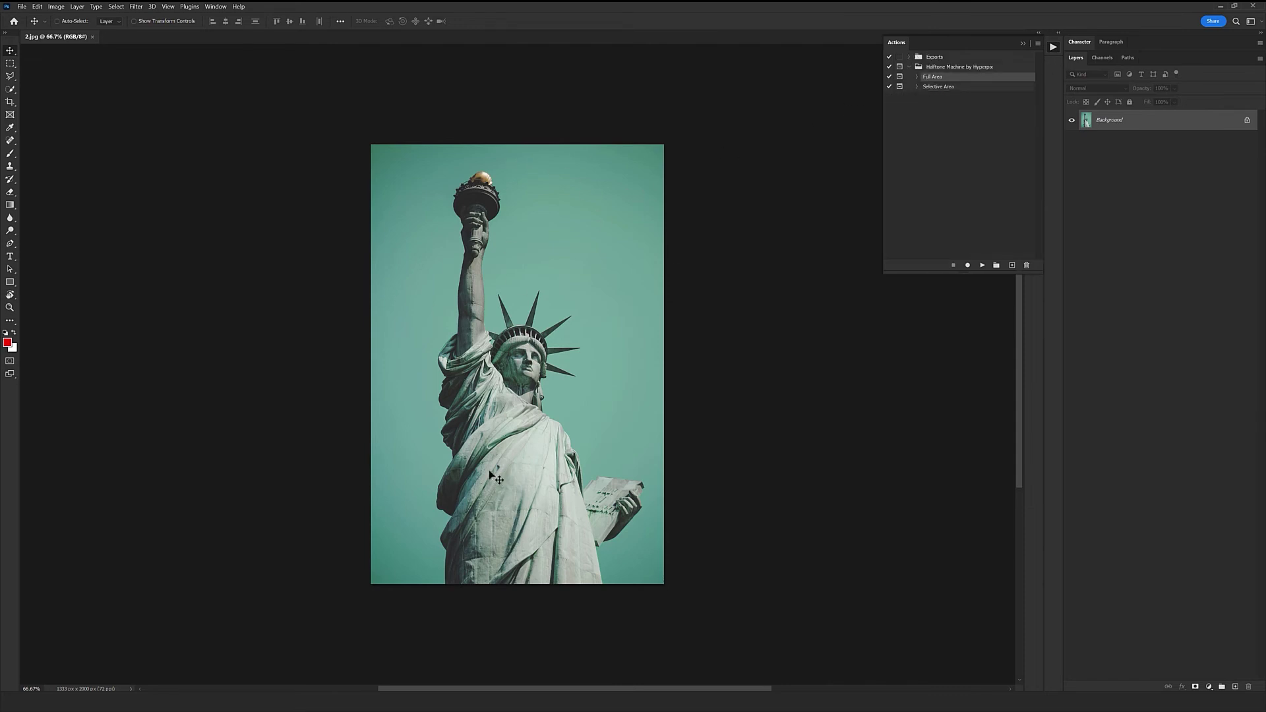
left_click(983, 266)
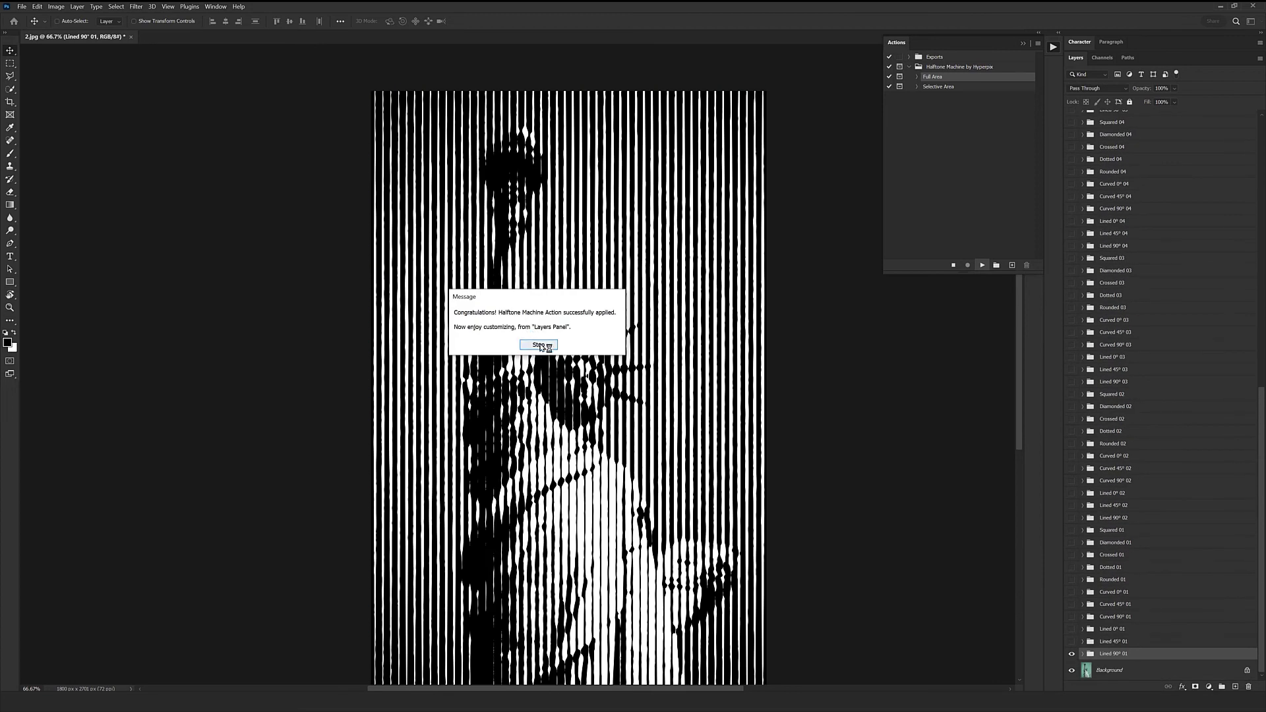
left_click(539, 345)
Preview the Curved 90° 01 and Curved 45° 01 halftones on the statue image, hiding each again
scroll(686, 482, "down", 1)
scroll(686, 482, "up", 1)
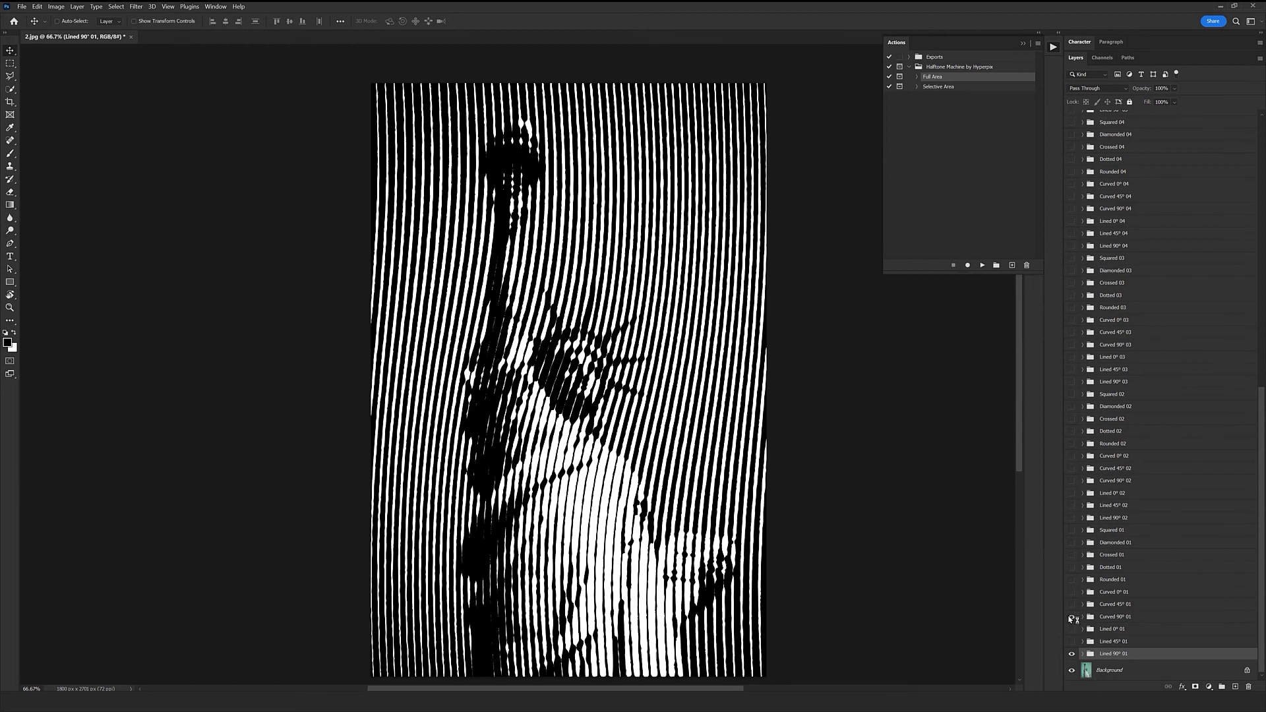
left_click(1071, 617)
left_click(1072, 604)
left_click(1072, 605)
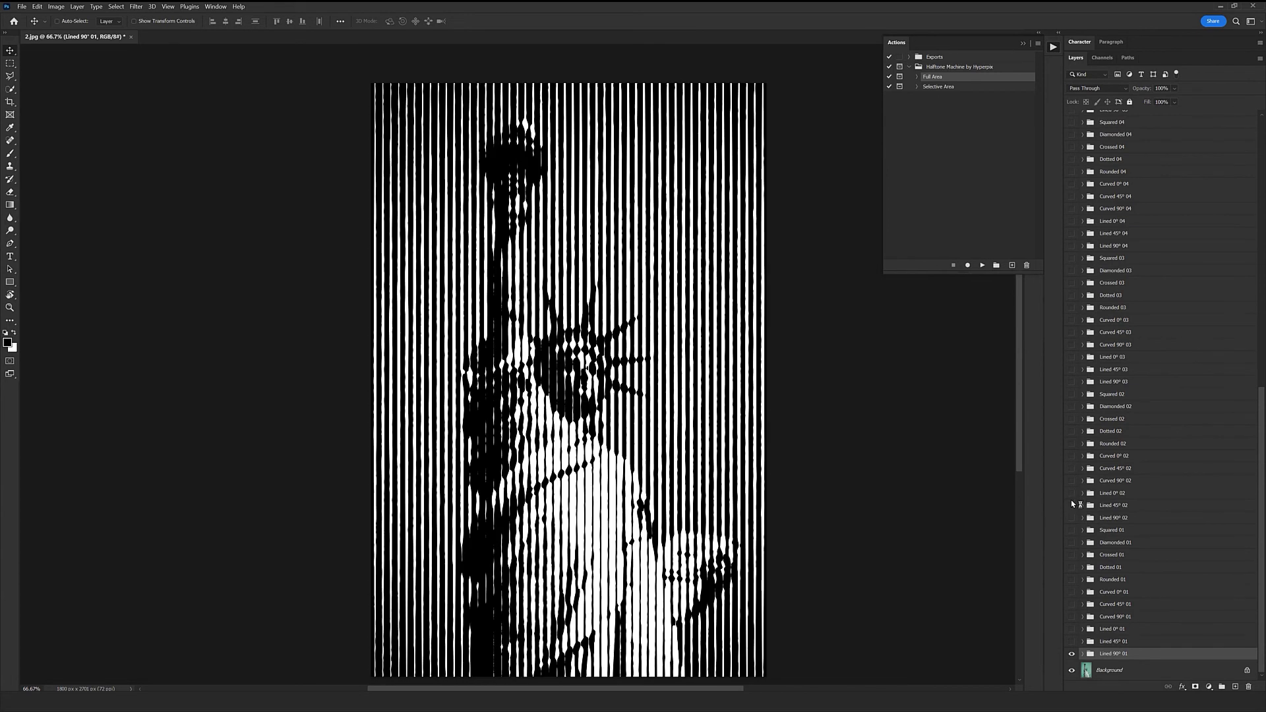
Show the Lined 45° 06 halftone on the statue and collapse the list of actions
scroll(1078, 370, "up", 5)
scroll(1079, 237, "up", 2)
left_click(1072, 209)
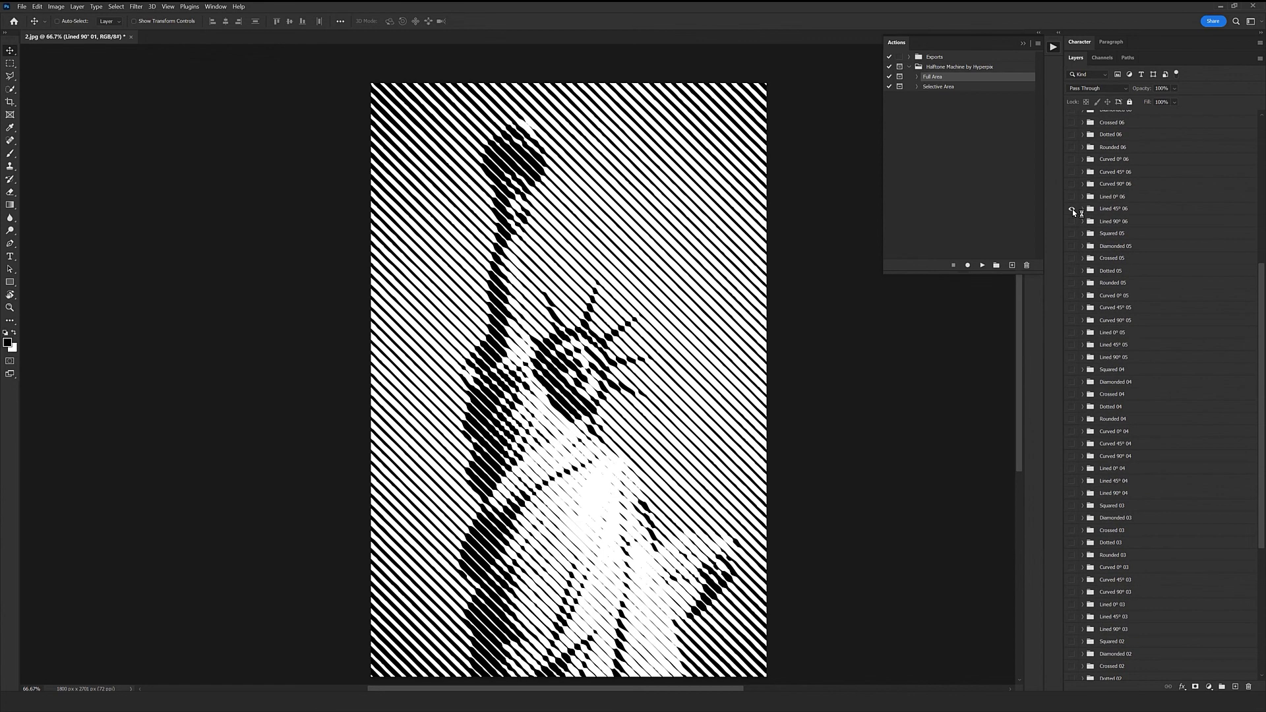
left_click(904, 42)
scroll(724, 283, "down", 2)
scroll(725, 281, "up", 2)
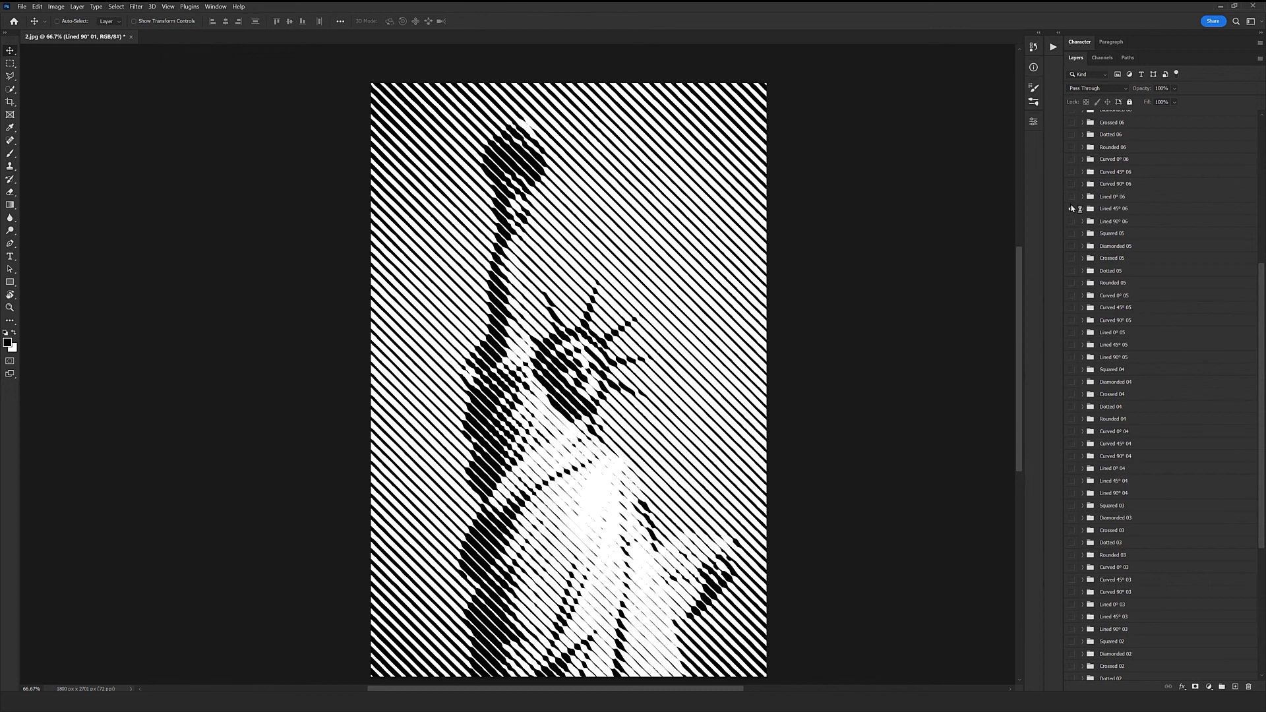
Preview the Lined 0° 06, Curved 90° 06 and Curved 45° 06 halftones one after another
left_click(1069, 196)
left_click(1071, 184)
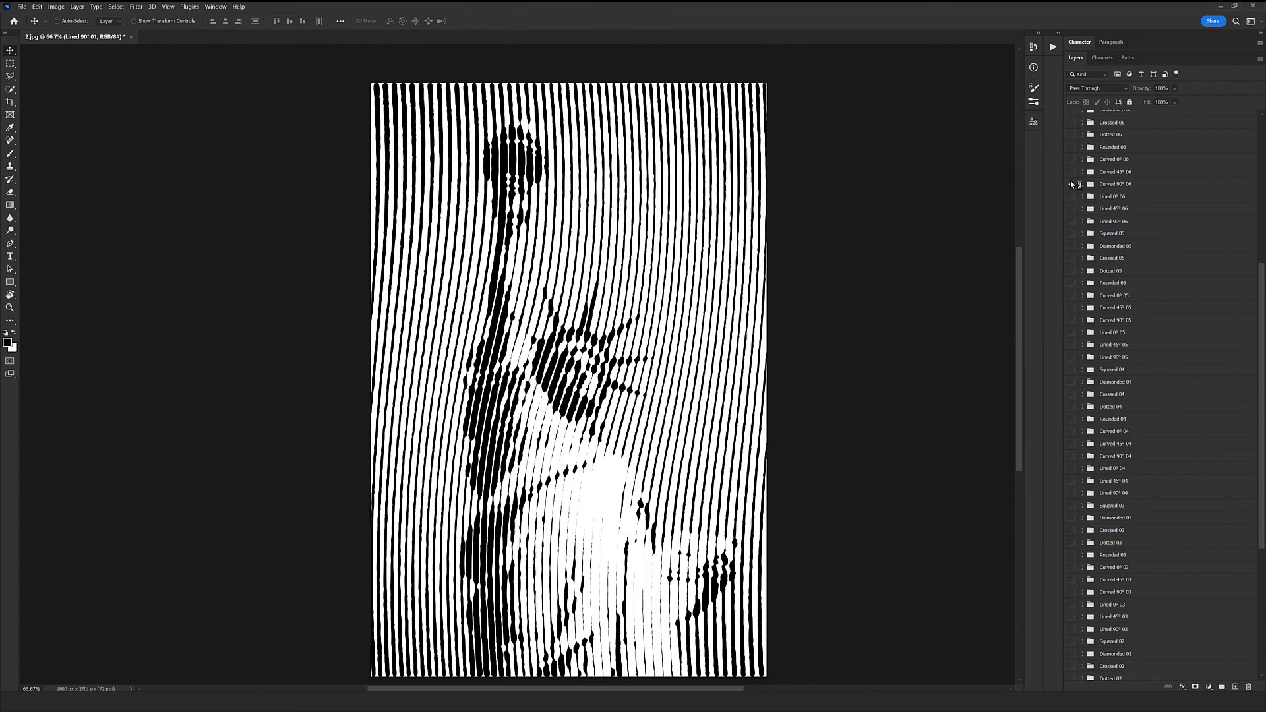
left_click(1071, 184)
left_click(1071, 171)
left_click(1071, 171)
Show the Rounded 06 dot halftone and hide the Lined 90° 01 group
left_click(1072, 147)
scroll(665, 320, "down", 2)
scroll(657, 319, "up", 3)
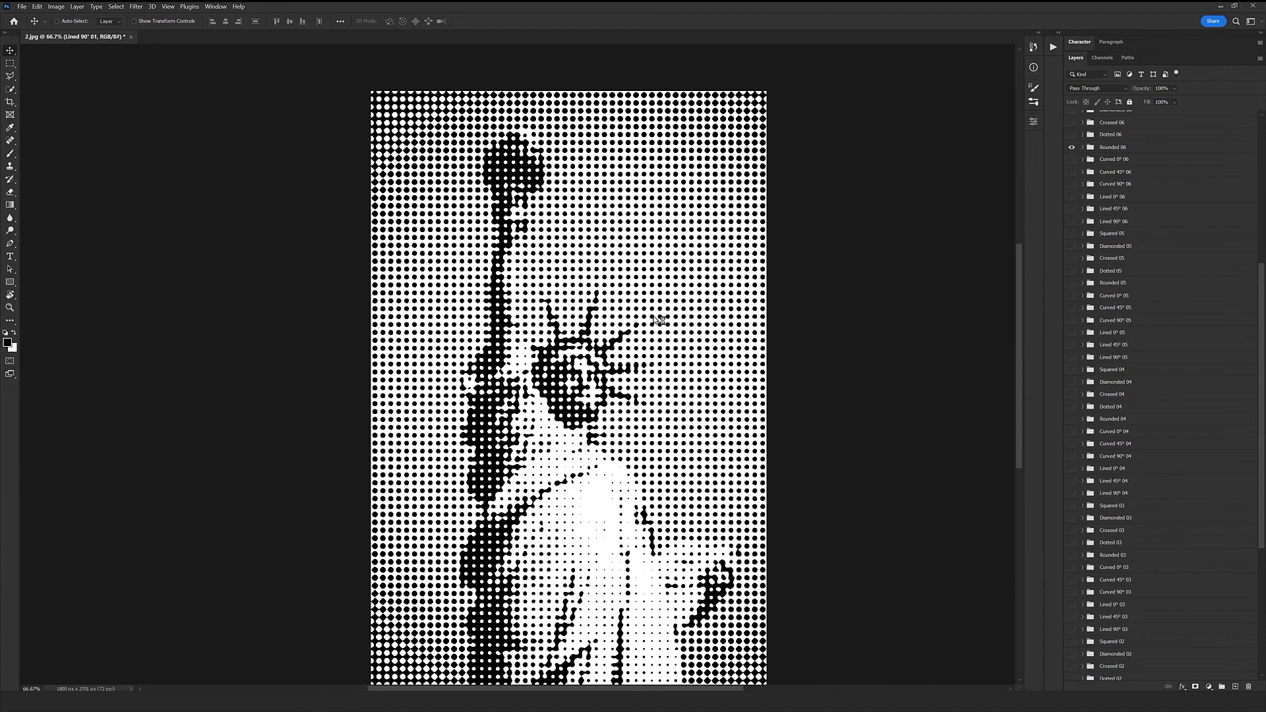
scroll(1110, 380, "down", 10)
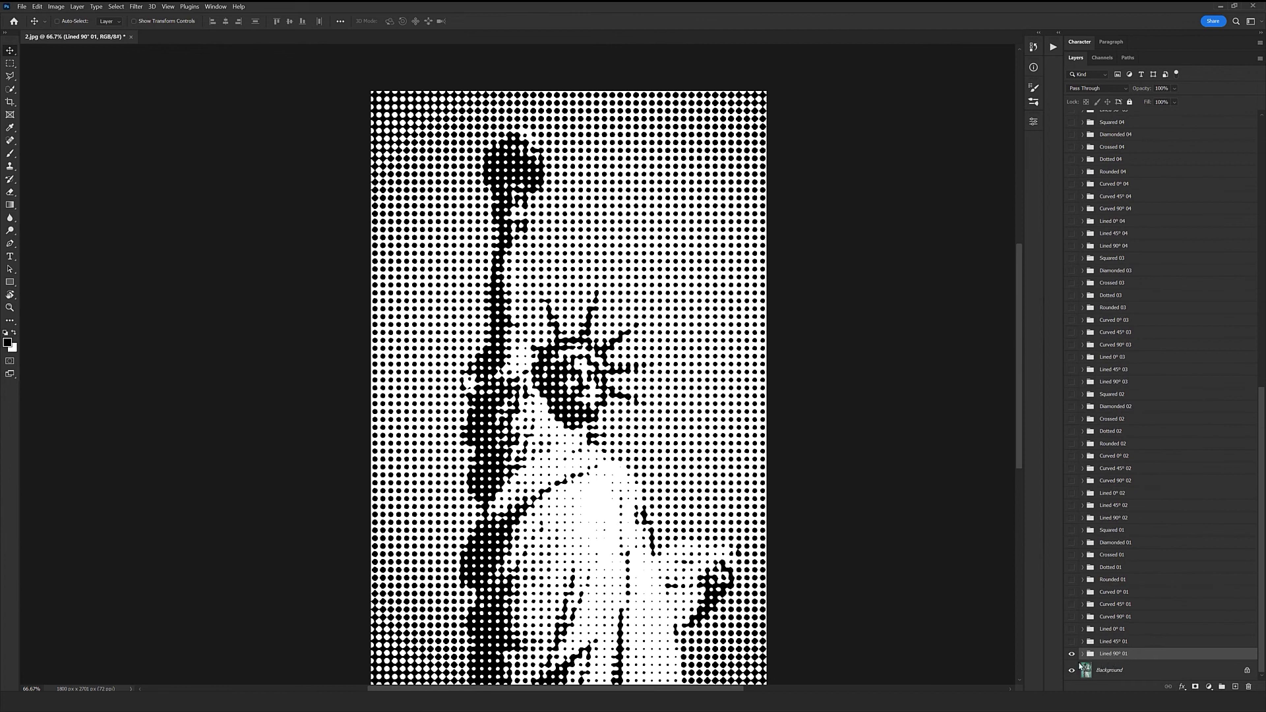
scroll(1110, 390, "up", 10)
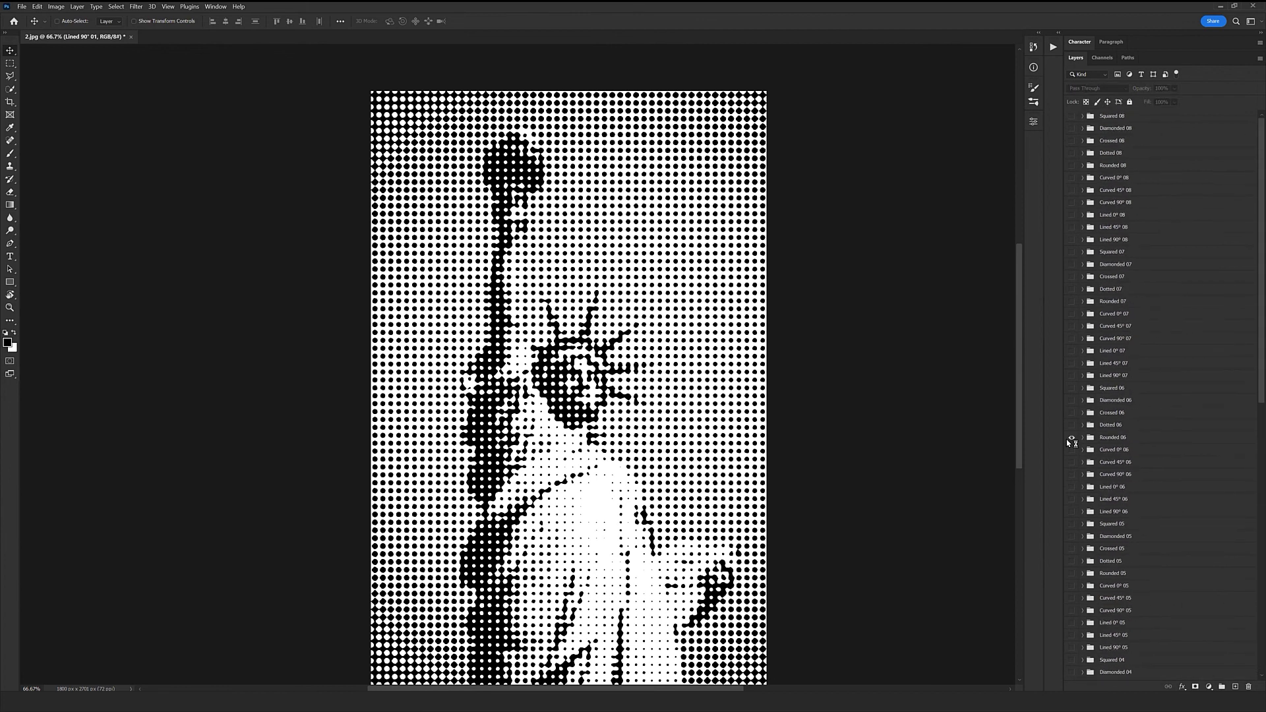
Give the Rounded 06 group a red colour label and hide it to reveal the original photo
left_click(1120, 439)
left_click(1075, 438)
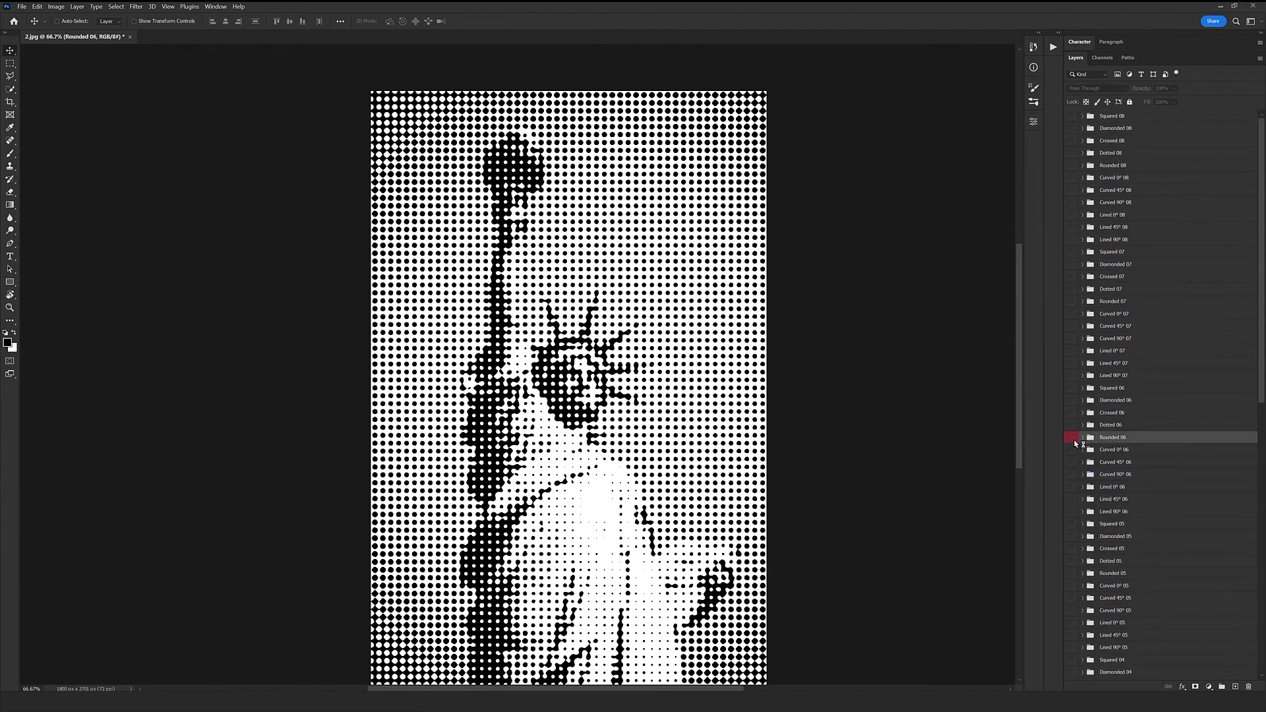
Sample colours from the statue photo, setting the foreground to #2f3b37 and the background colour to #71a99e
left_click(5, 343)
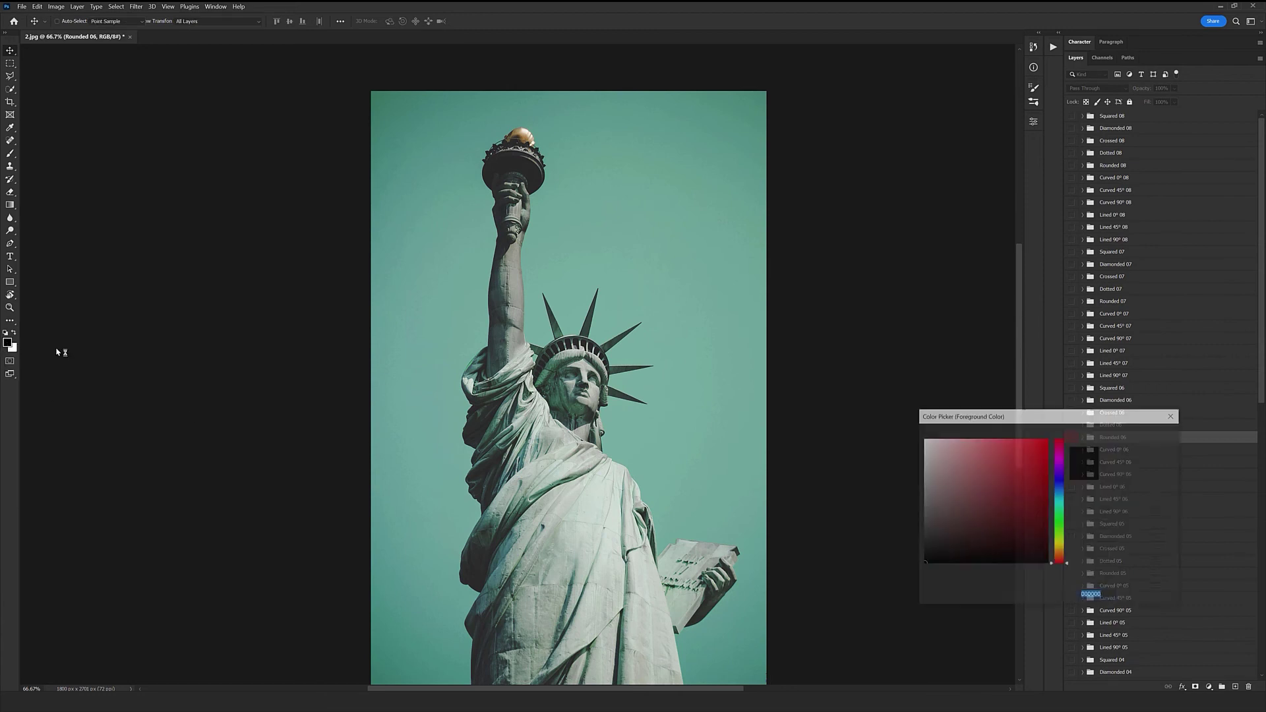
left_click(541, 357)
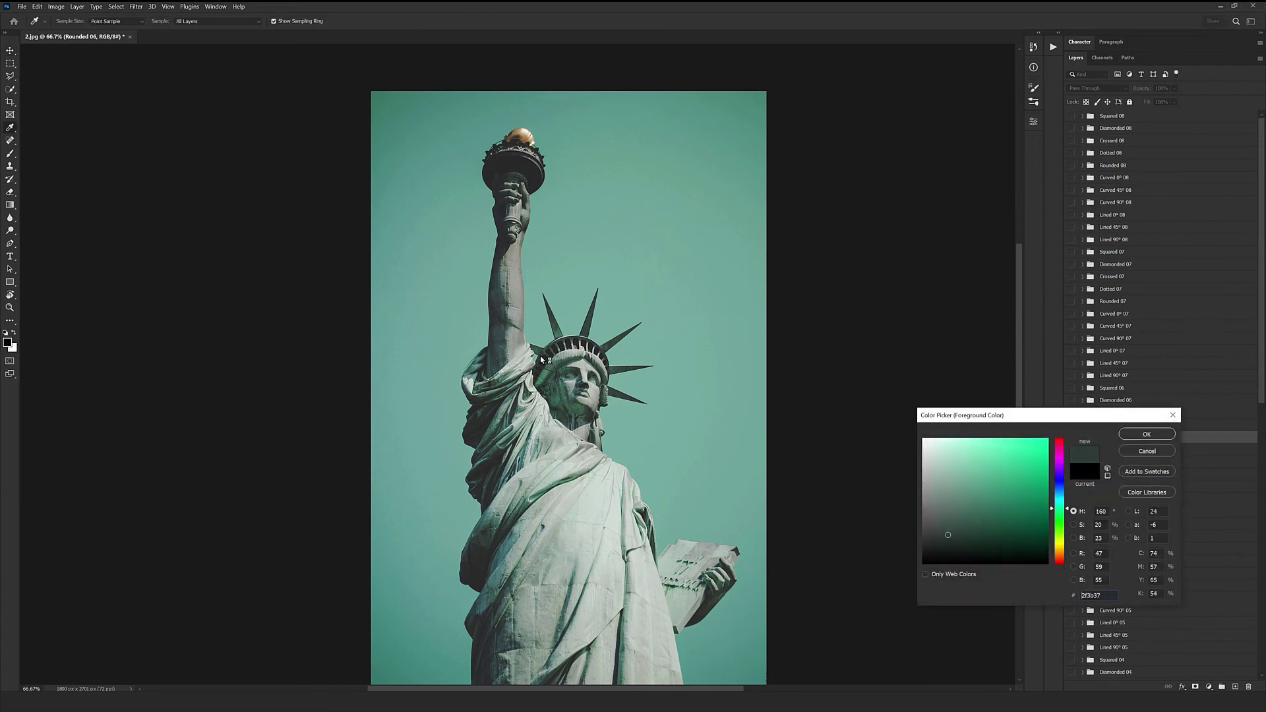
left_click(1147, 434)
left_click(13, 349)
left_click(480, 332)
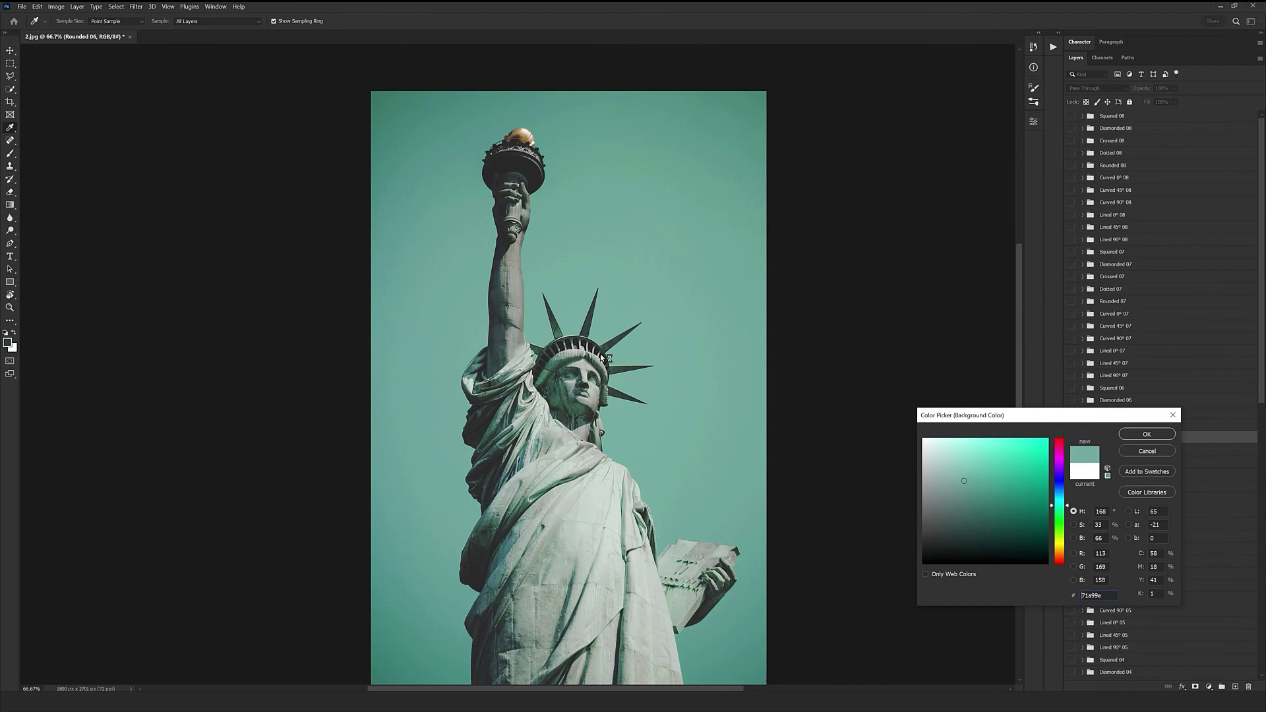
left_click(1148, 434)
Show and expand the Rounded 06 group and set its Background fill to dark green #163830
left_click(1084, 438)
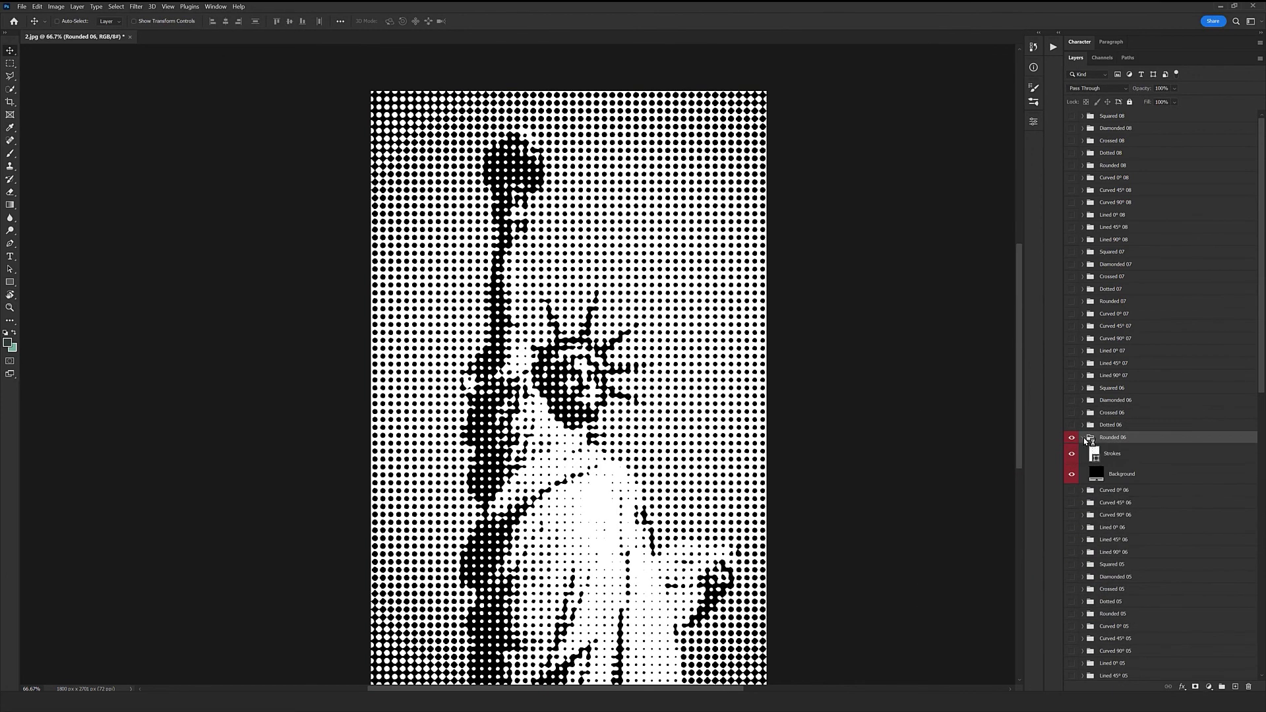
double_click(1096, 473)
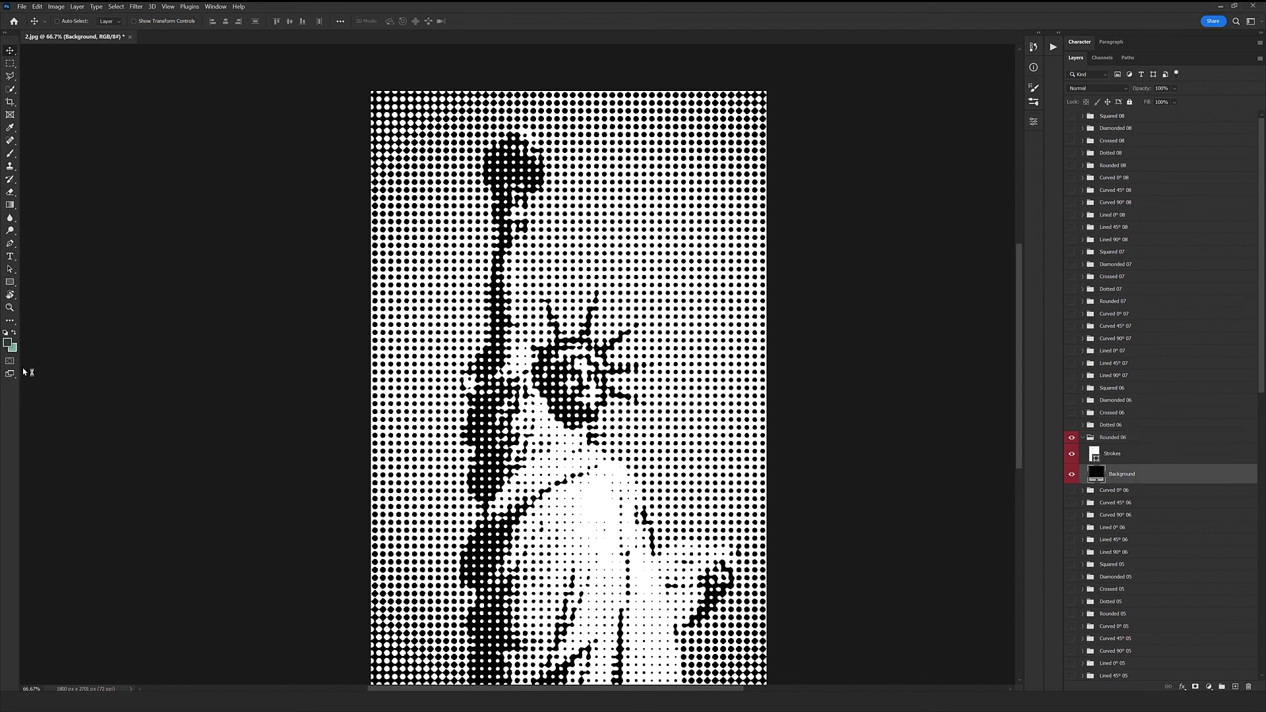
left_click(7, 343)
left_click(980, 536)
left_click_drag(1060, 509, 1015, 533)
left_click(999, 536)
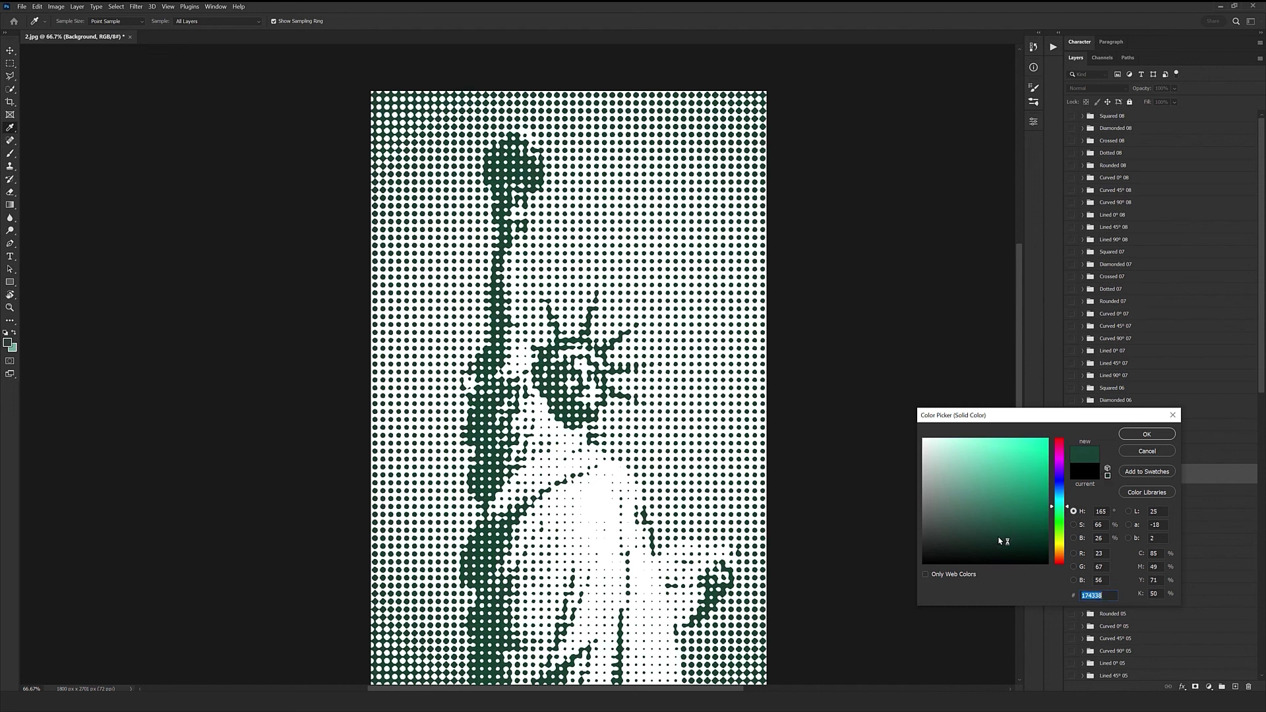
left_click(1147, 434)
Set the Strokes layer's colour overlay in Rounded 06 to pale mint #def6f1
left_click(1095, 462)
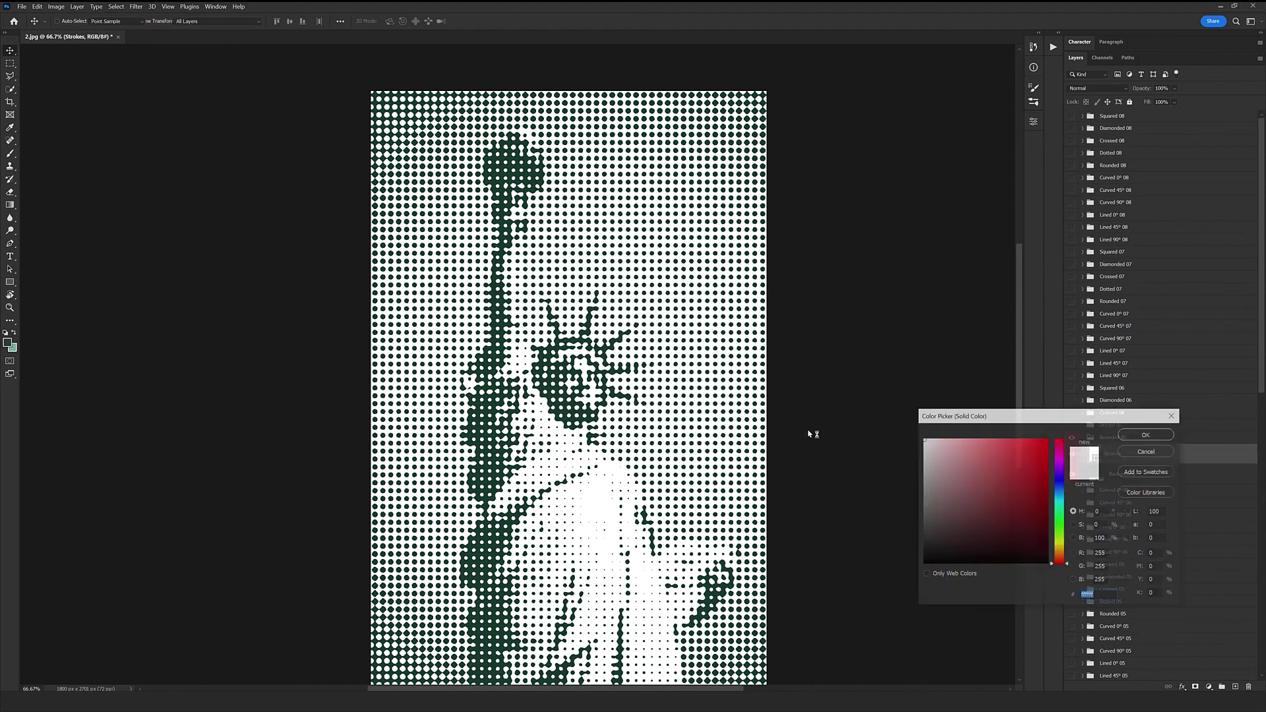
left_click(14, 351)
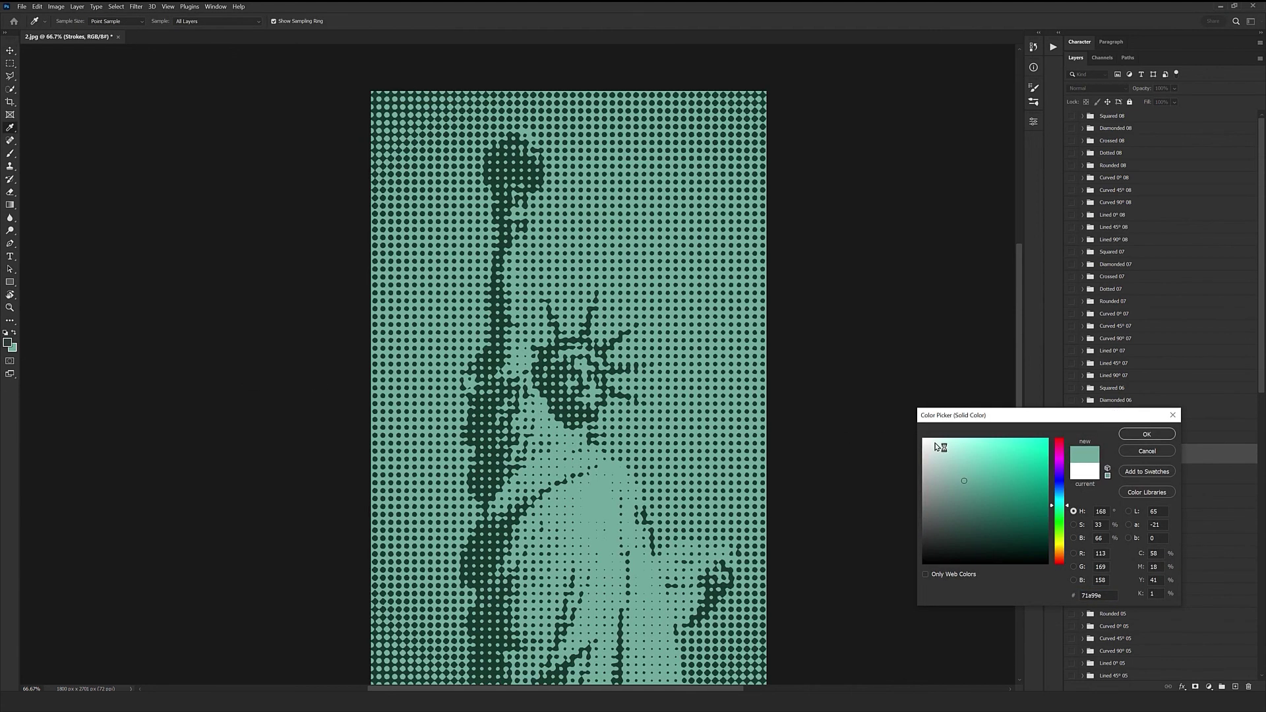
left_click(935, 443)
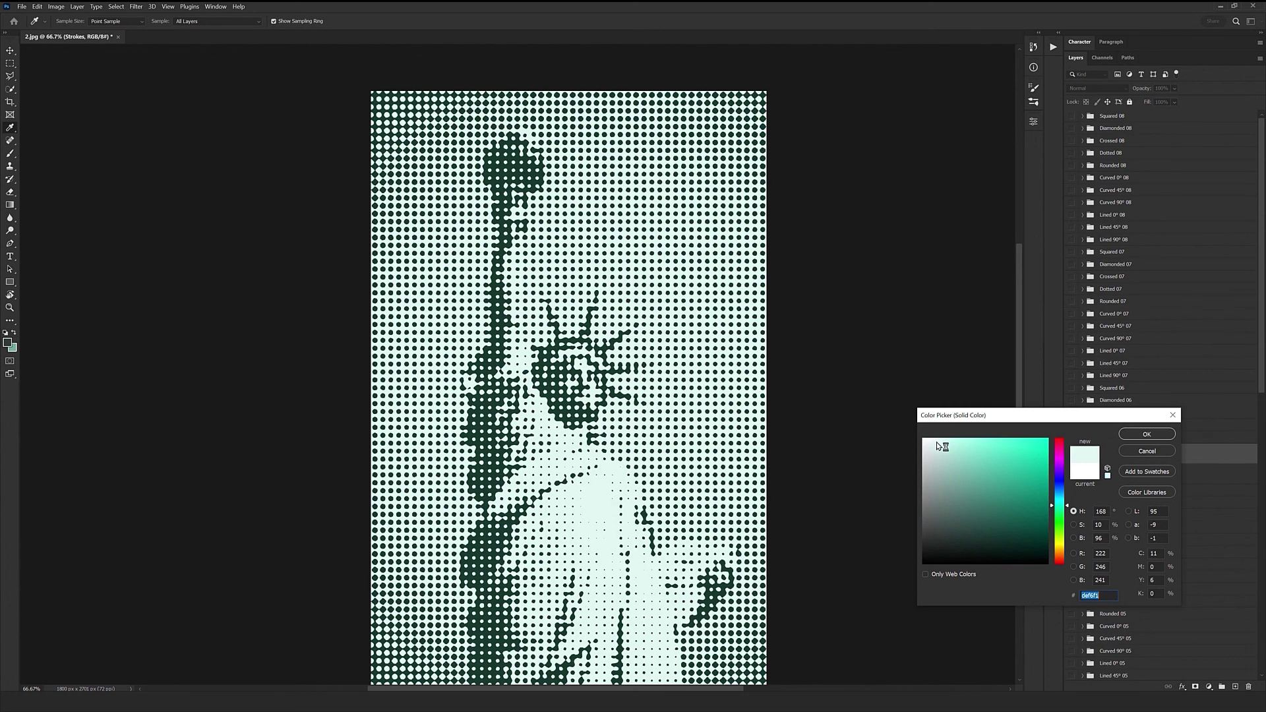
left_click(935, 443)
left_click(1147, 434)
Inspect the recoloured Rounded 06 dot pattern on the statue up close
scroll(722, 480, "down", 1)
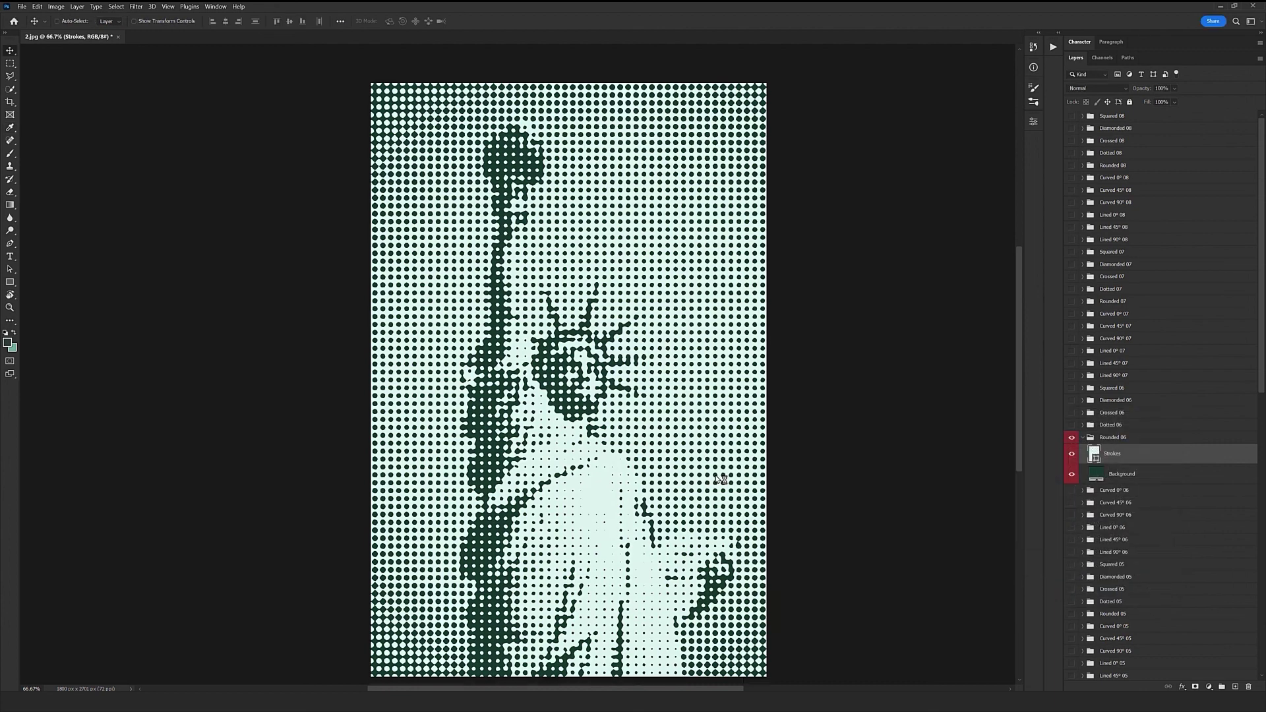
key("v")
scroll(726, 474, "up", 1)
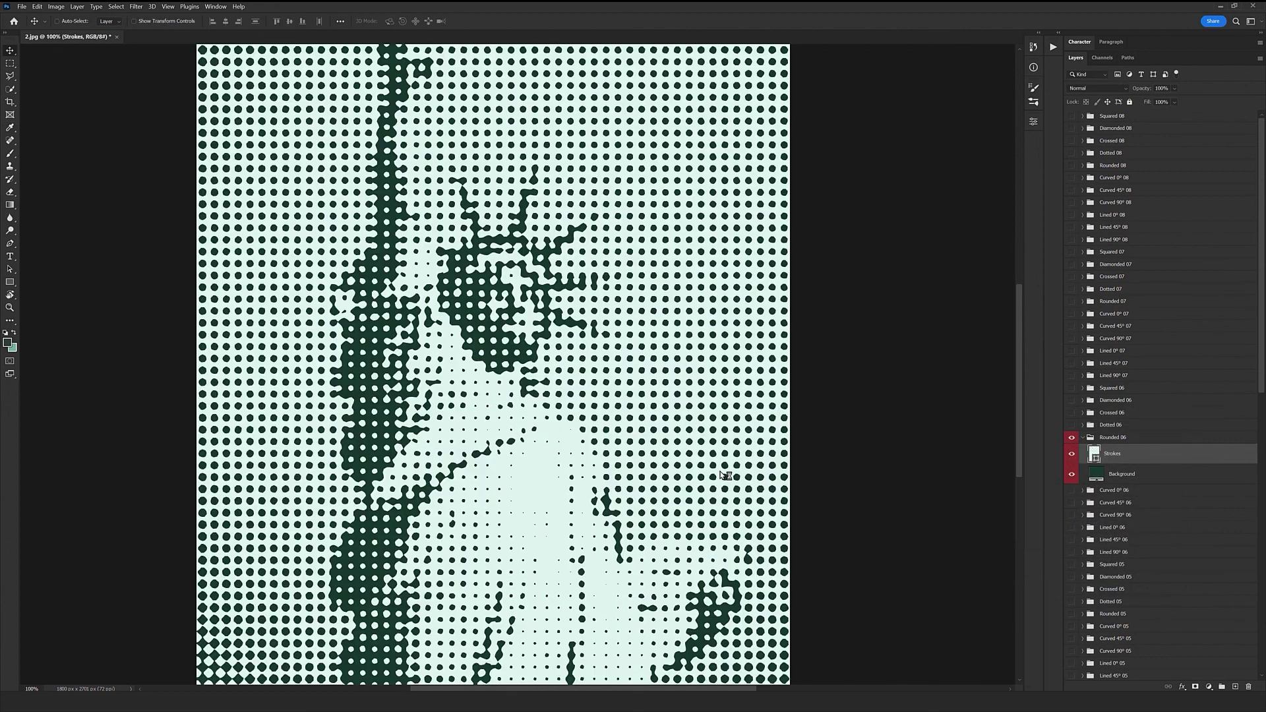
scroll(629, 441, "down", 2)
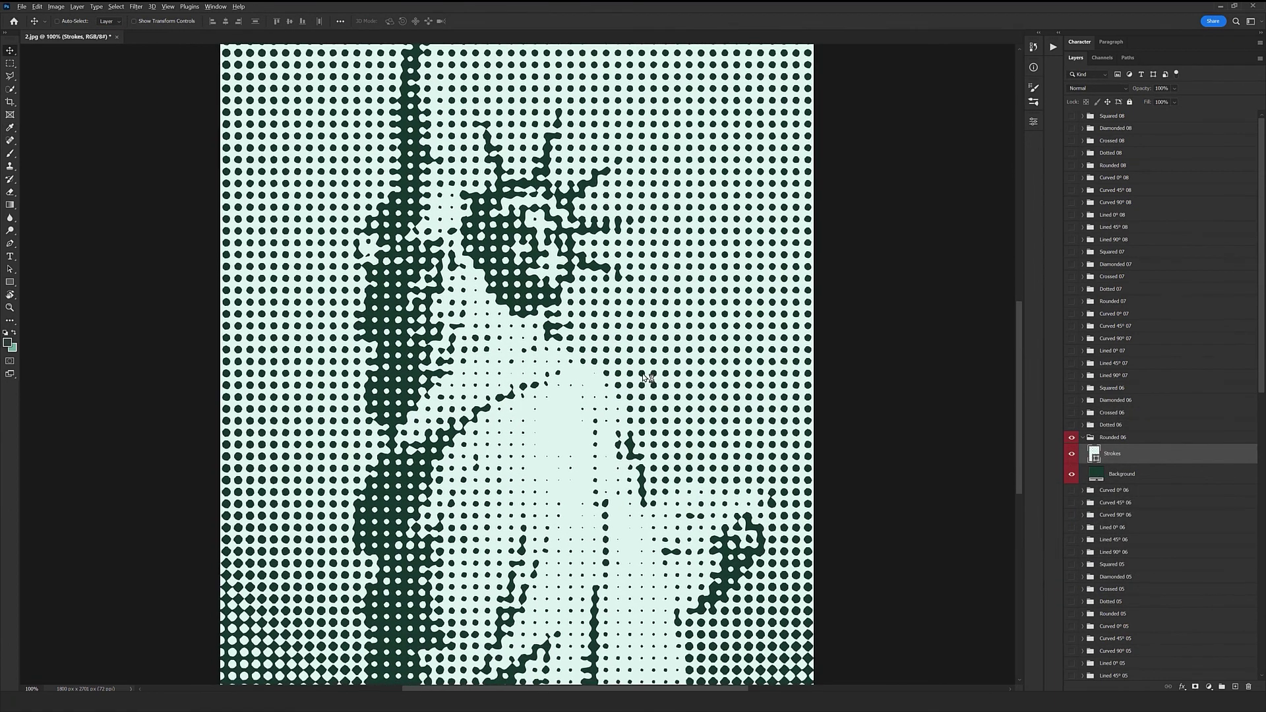